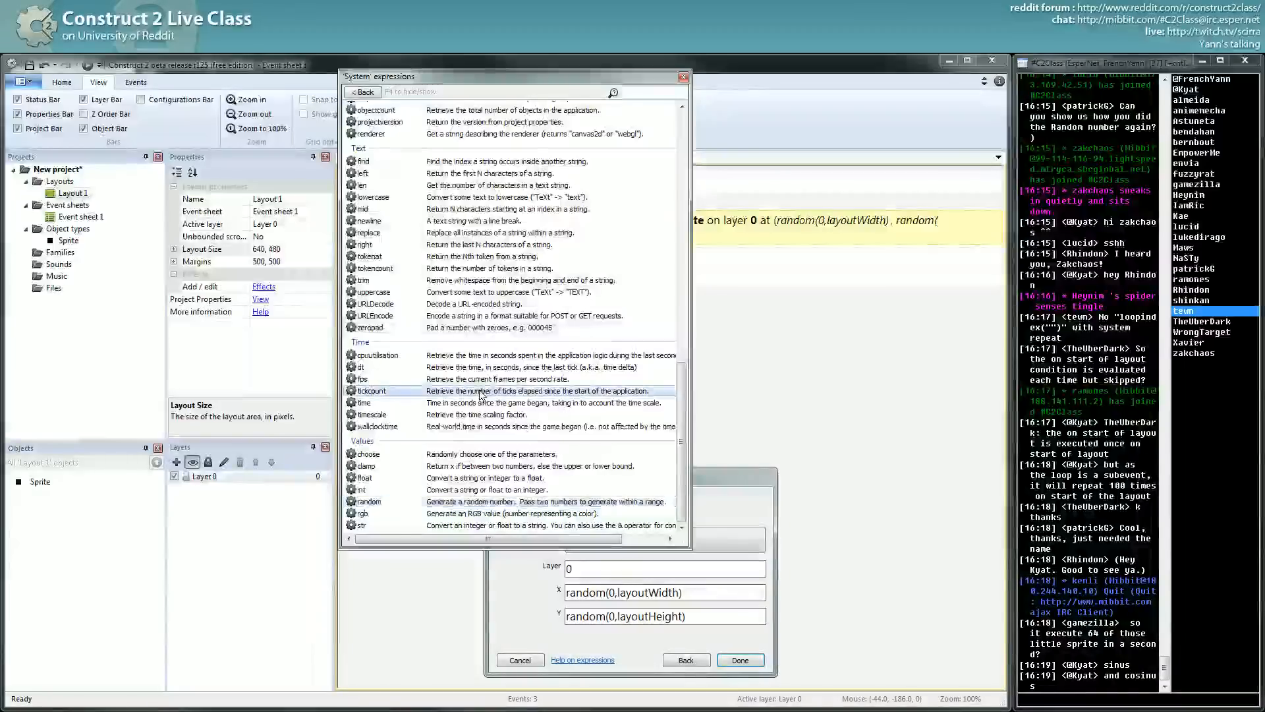
pyautogui.scroll(10, 482, 393)
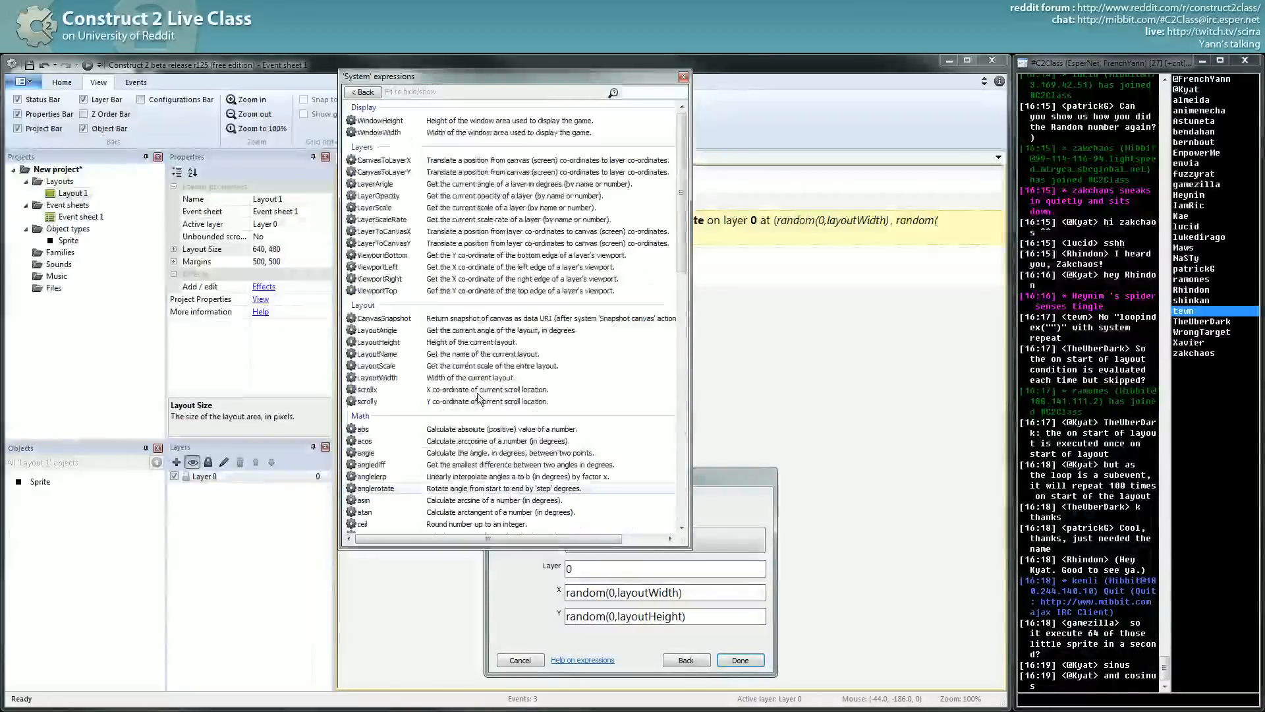
# Confirm the Create object action at a random position and select the Repeat 100 times event
pyautogui.press('BackSpace')
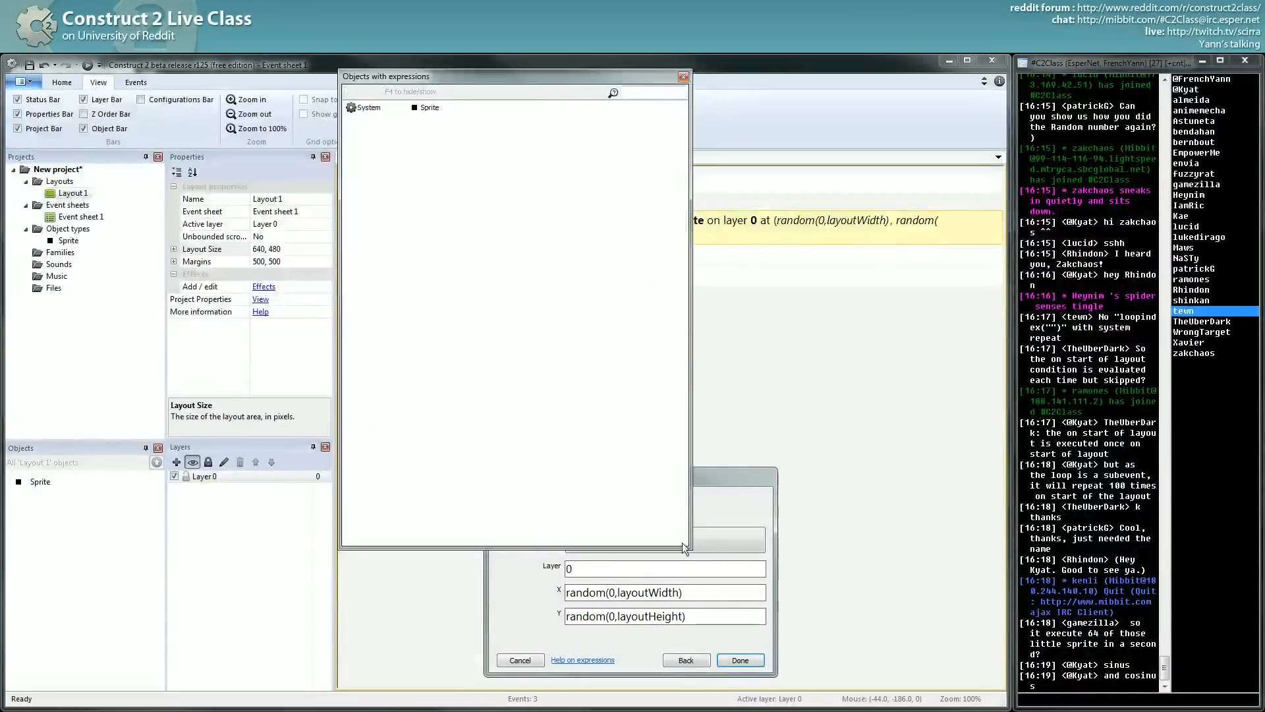
pyautogui.click(741, 660)
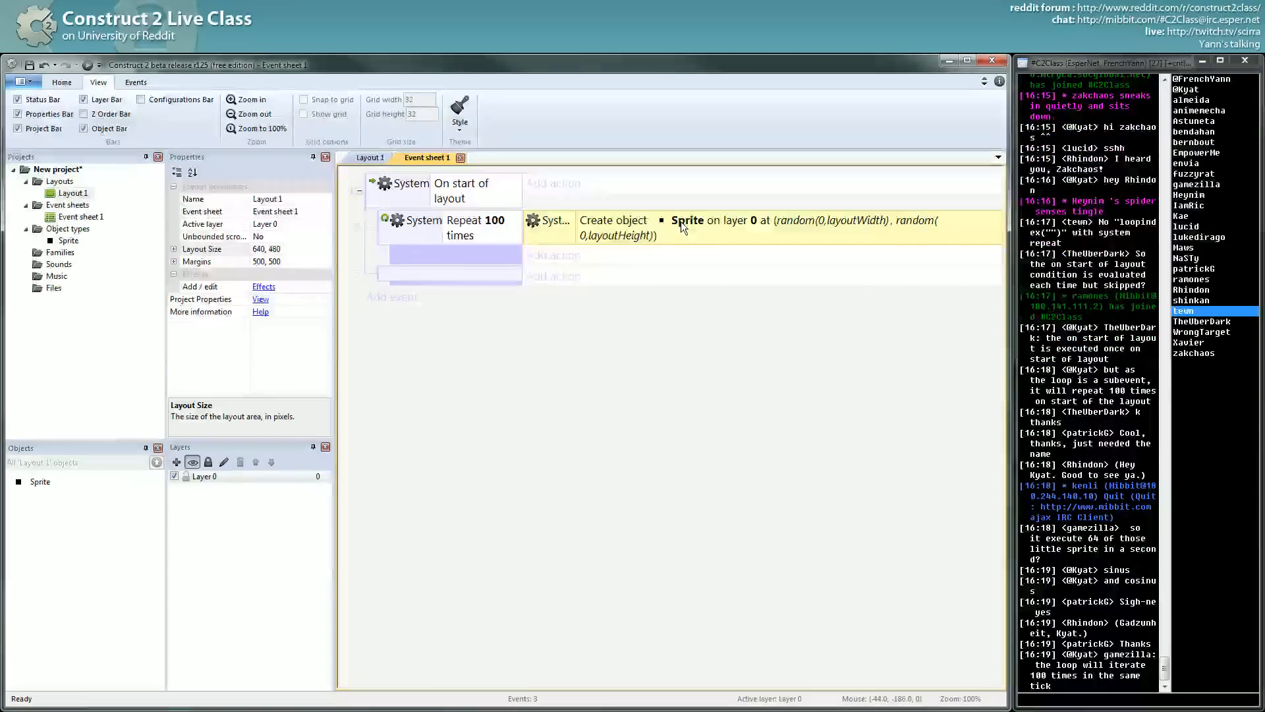
pyautogui.click(387, 226)
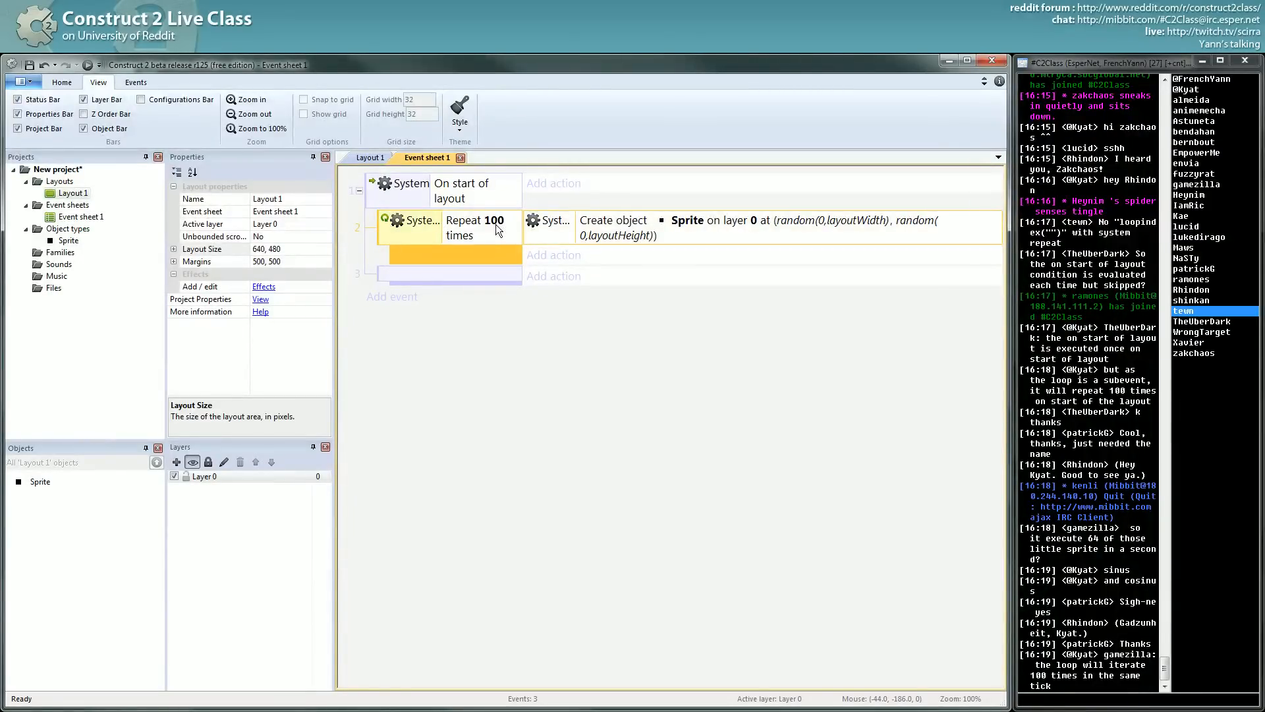
# Delete the Repeat event and add a System For "x" loop from 0 to 10 under On start of layout
pyautogui.press('Delete')
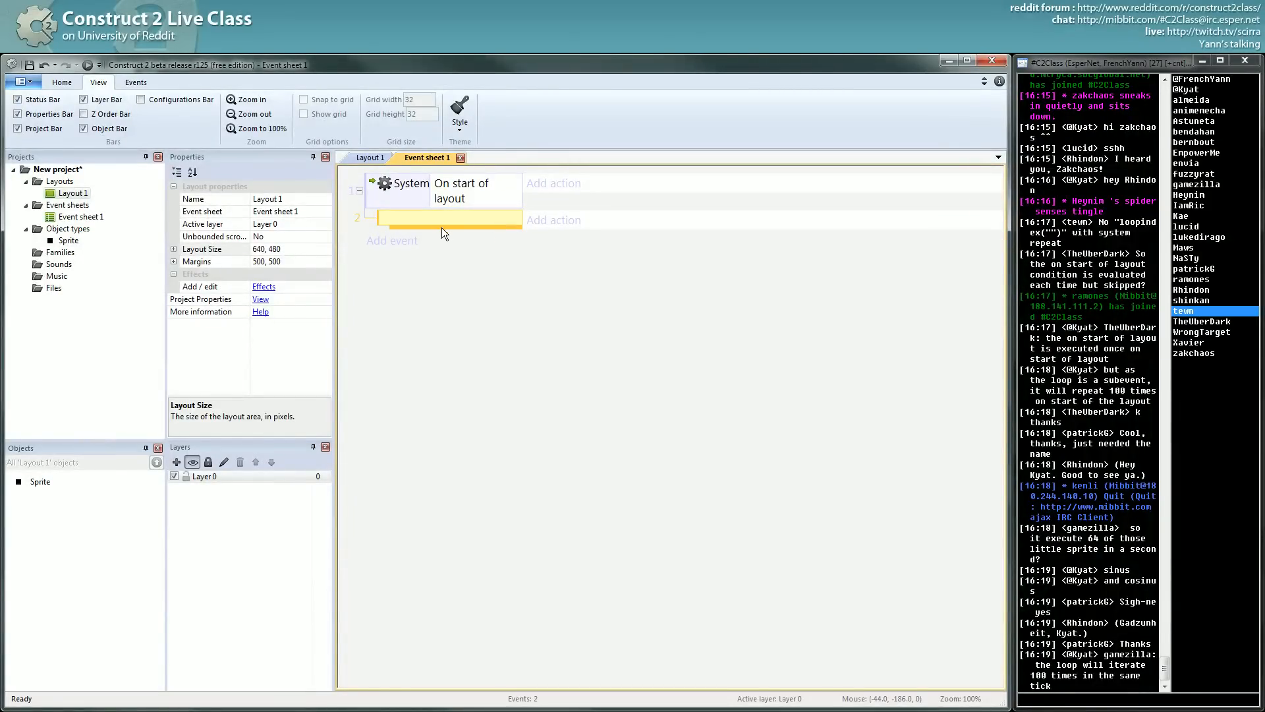
pyautogui.doubleClick(437, 219)
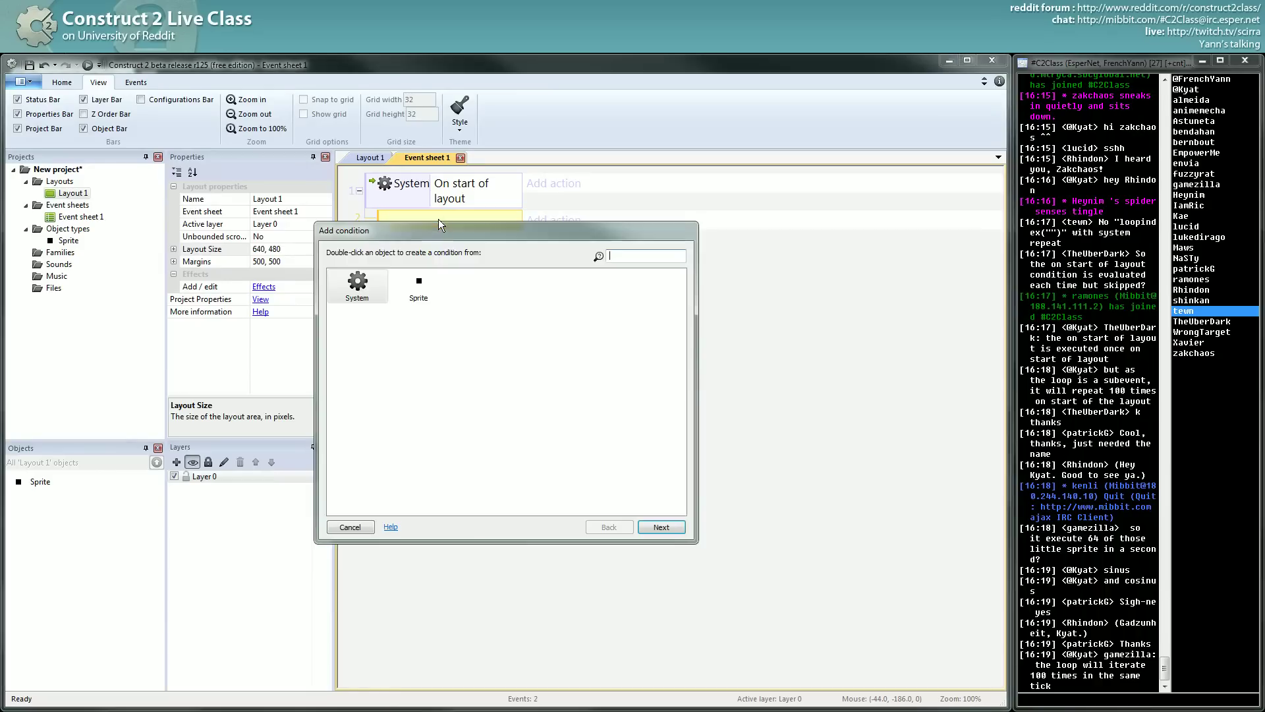
pyautogui.doubleClick(359, 283)
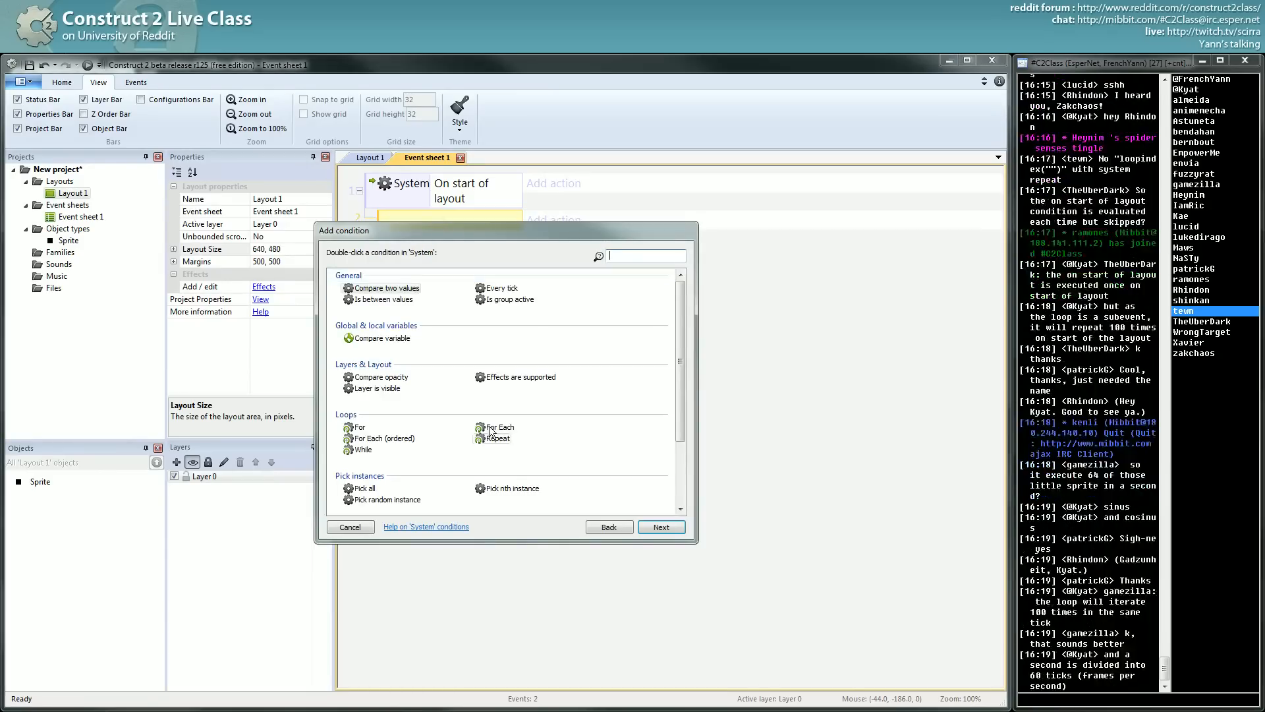
pyautogui.click(354, 432)
pyautogui.doubleClick(354, 432)
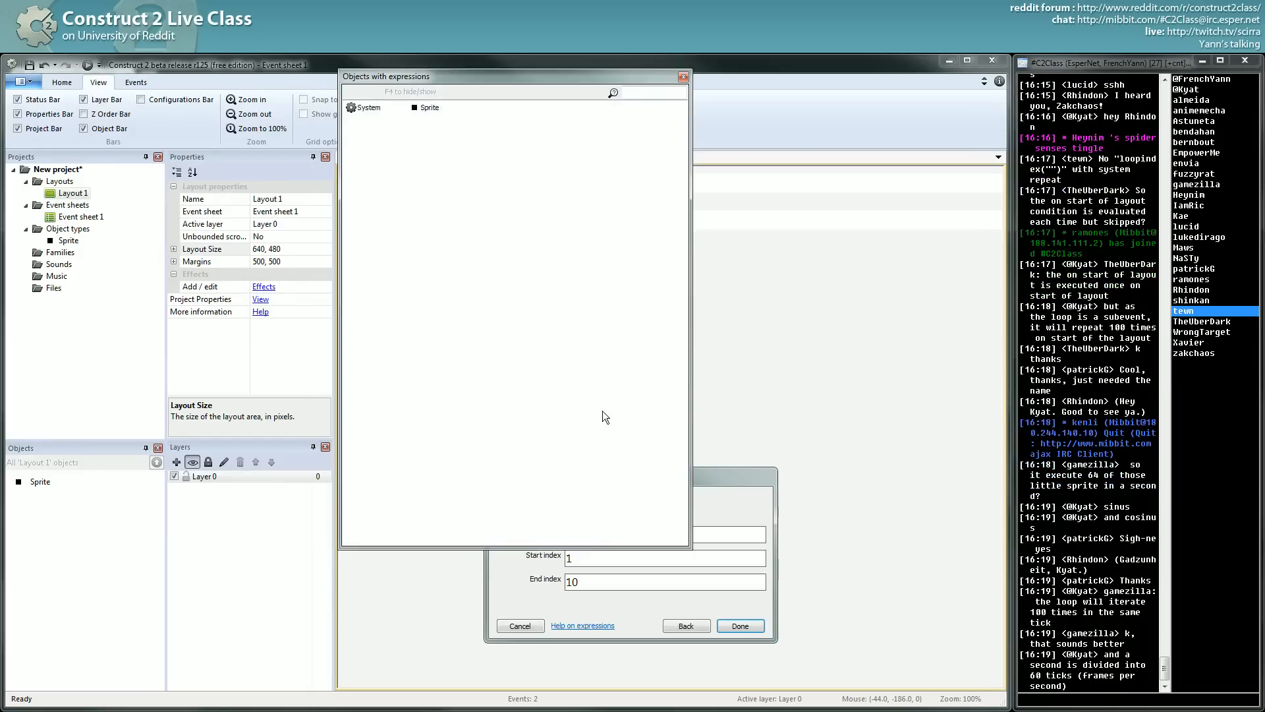
pyautogui.moveTo(750, 479); pyautogui.dragTo(896, 469)
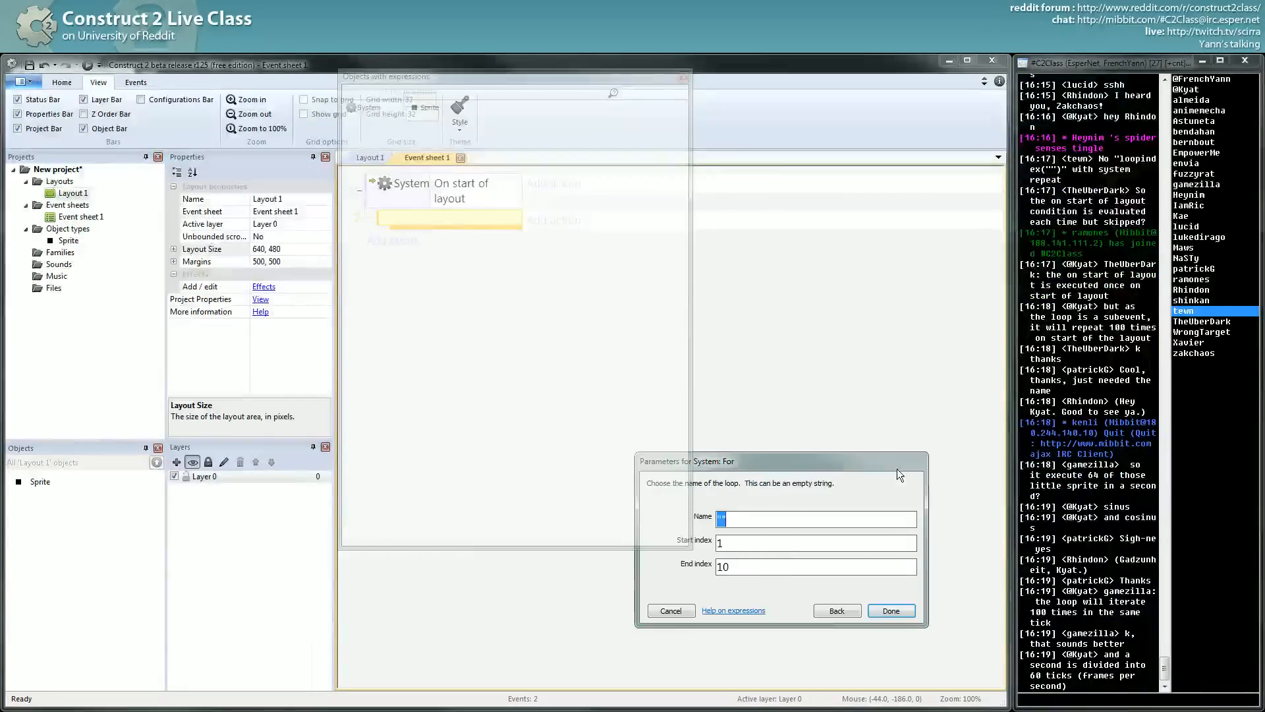
pyautogui.write('"x"')
pyautogui.press('Tab')
pyautogui.write('0')
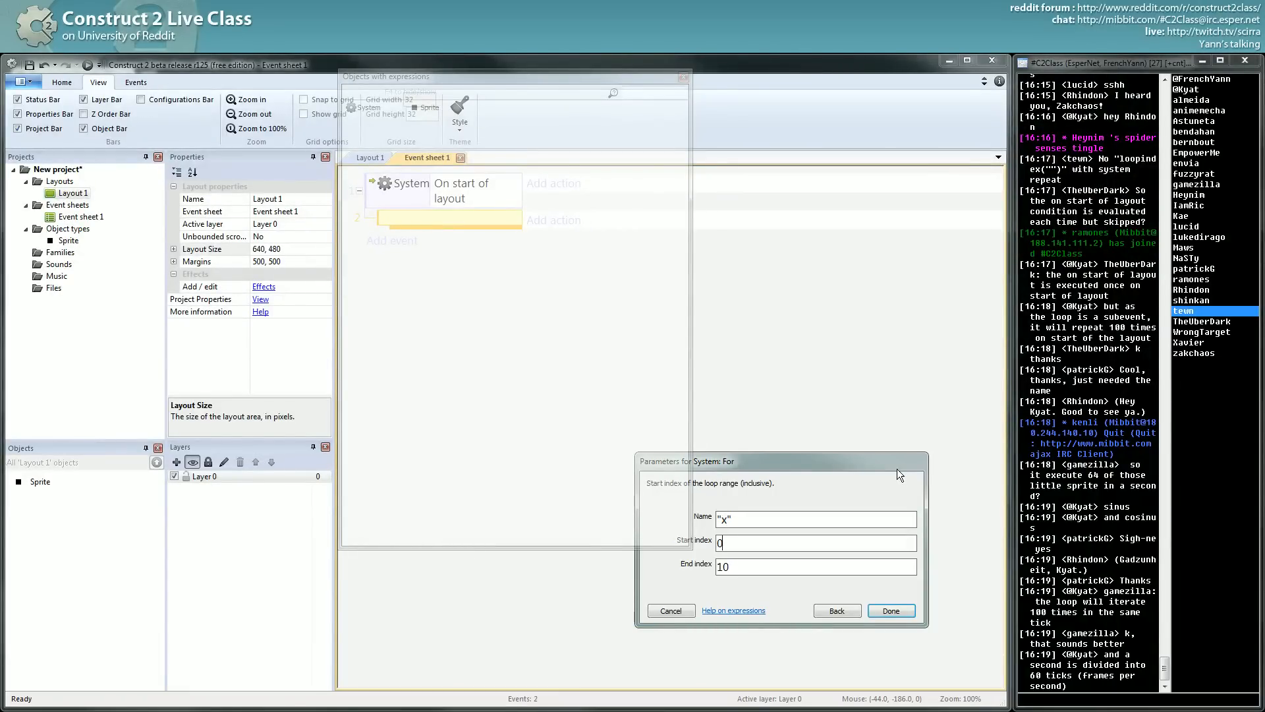
pyautogui.press('Return')
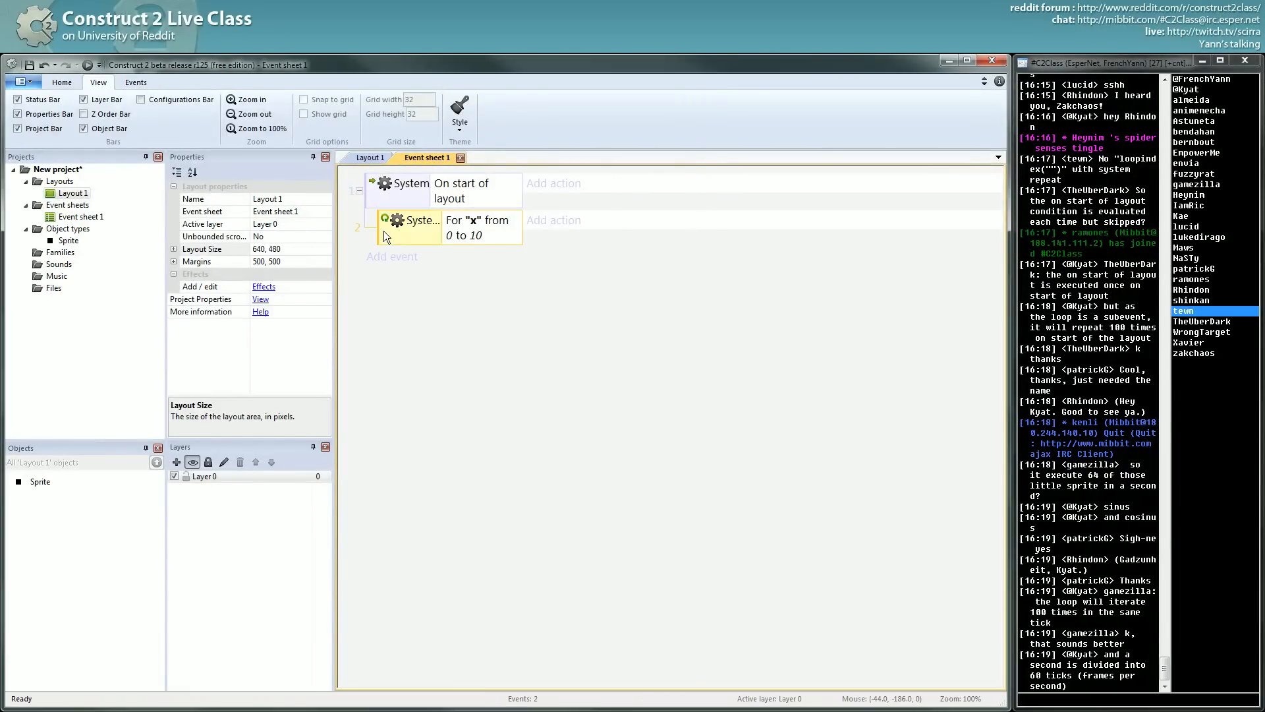
# Duplicate the For loop as a nested sub-event and rename the outer loop to "y"
pyautogui.moveTo(383, 230)
pyautogui.mouseDown()
pyautogui.moveTo(408, 245)
pyautogui.moveTo(453, 241)
pyautogui.mouseUp()
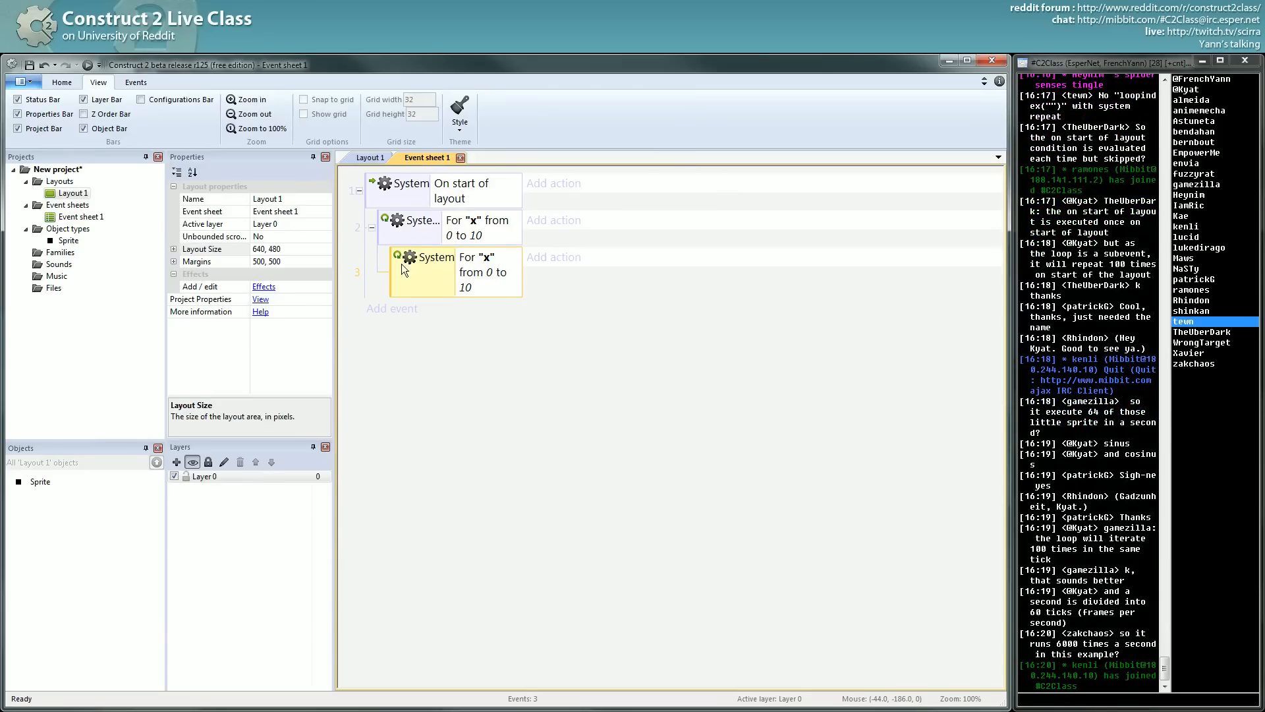
pyautogui.doubleClick(504, 255)
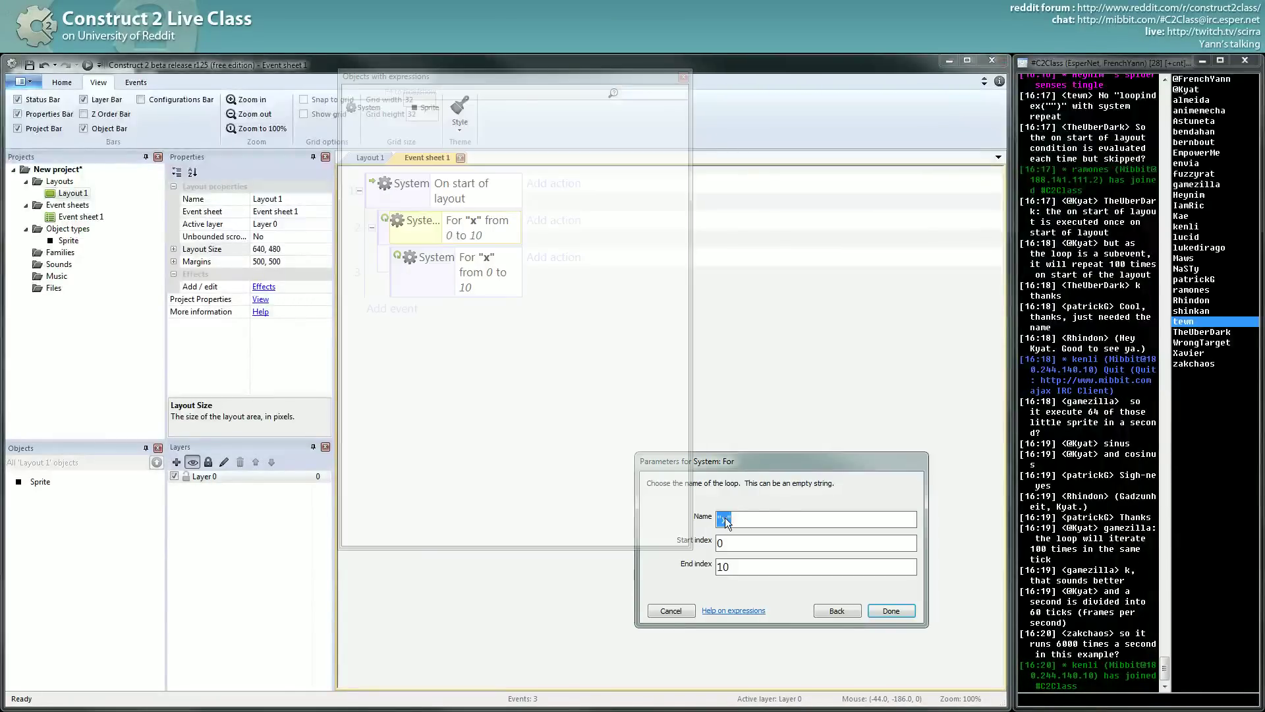
pyautogui.click(736, 519)
pyautogui.press('BackSpace')
pyautogui.write('y')
pyautogui.press('Return')
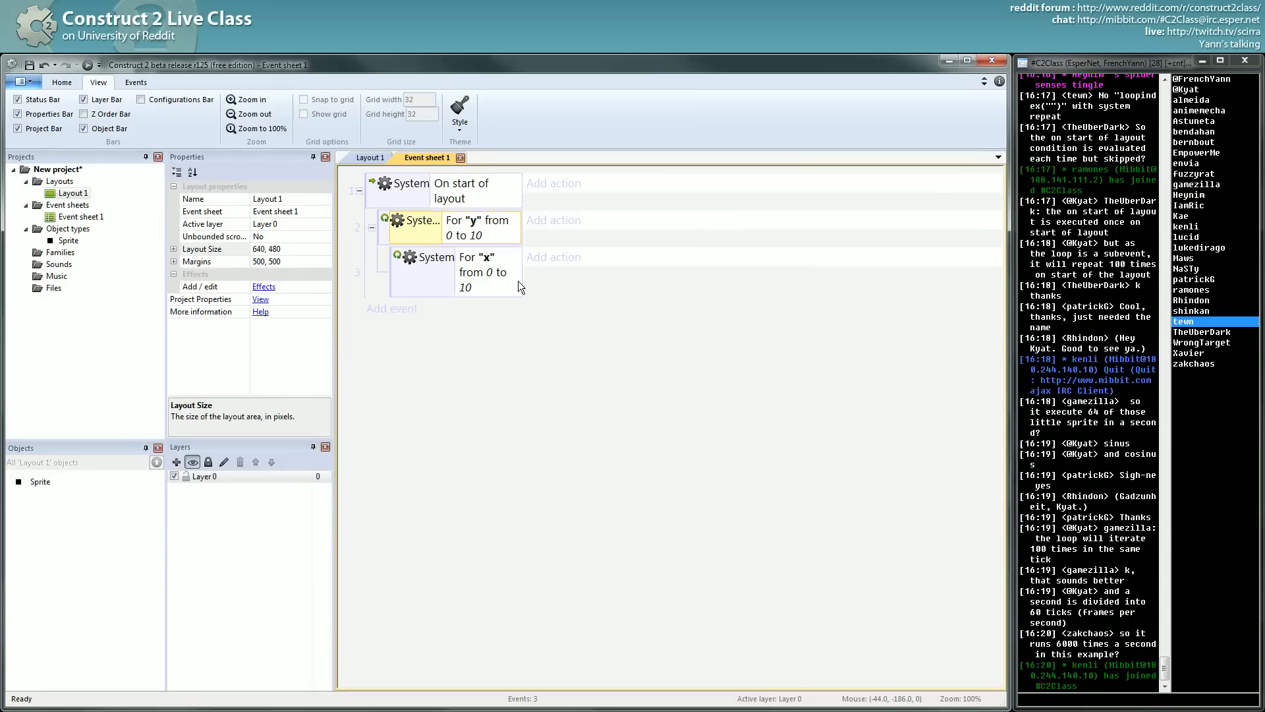
pyautogui.click(557, 263)
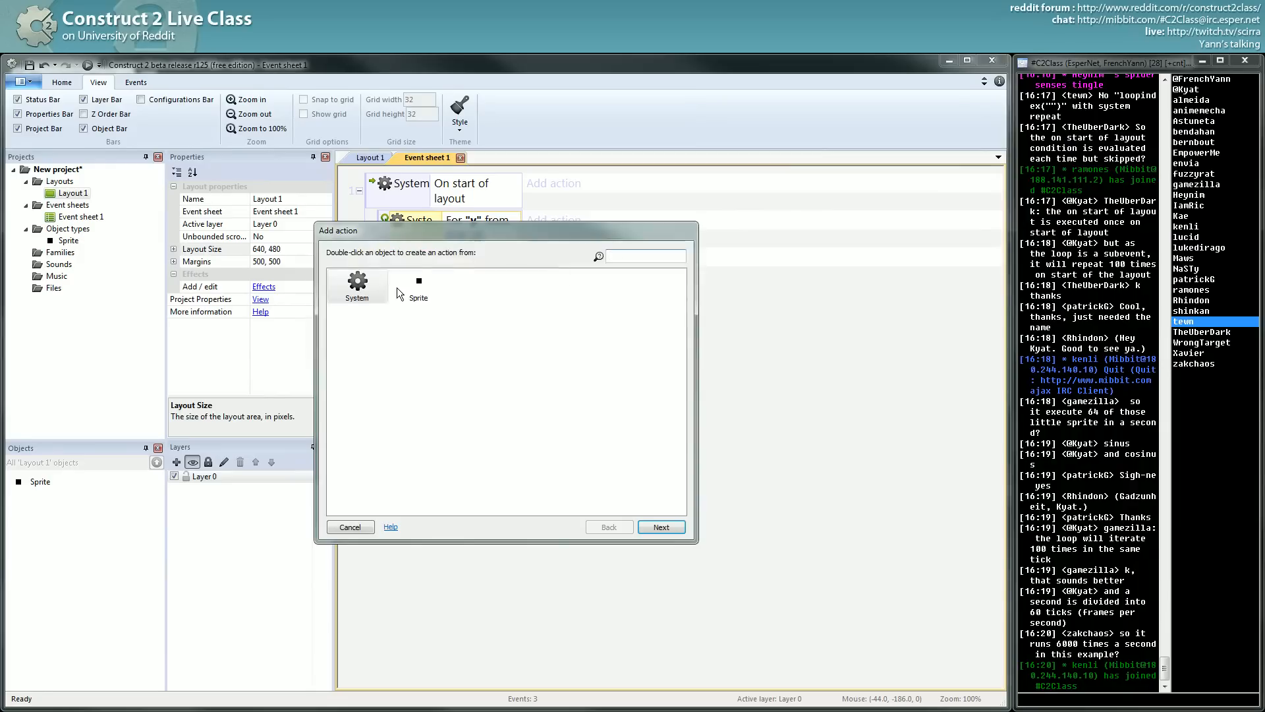
# Add a System Create object action to the inner loop with Sprite as the object, ready to edit X
pyautogui.doubleClick(421, 285)
pyautogui.scroll(-4, 464, 390)
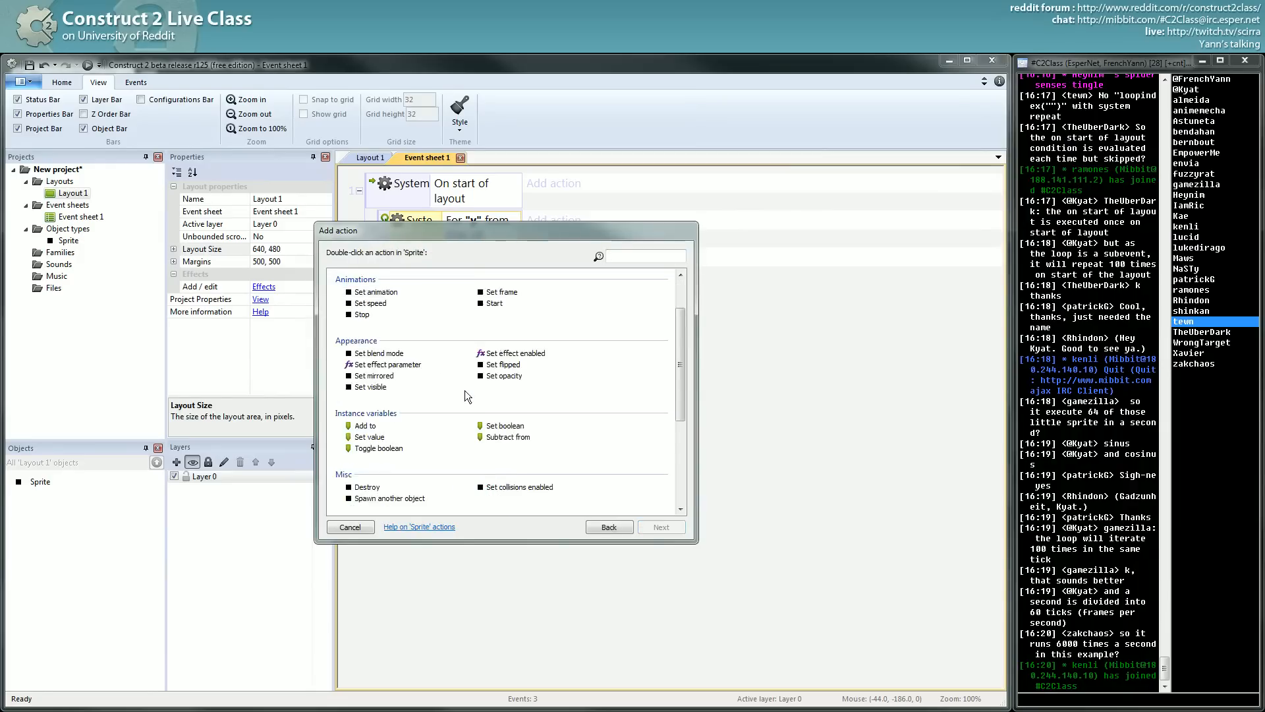
pyautogui.scroll(-2, 464, 391)
pyautogui.scroll(2, 460, 395)
pyautogui.scroll(-1, 401, 386)
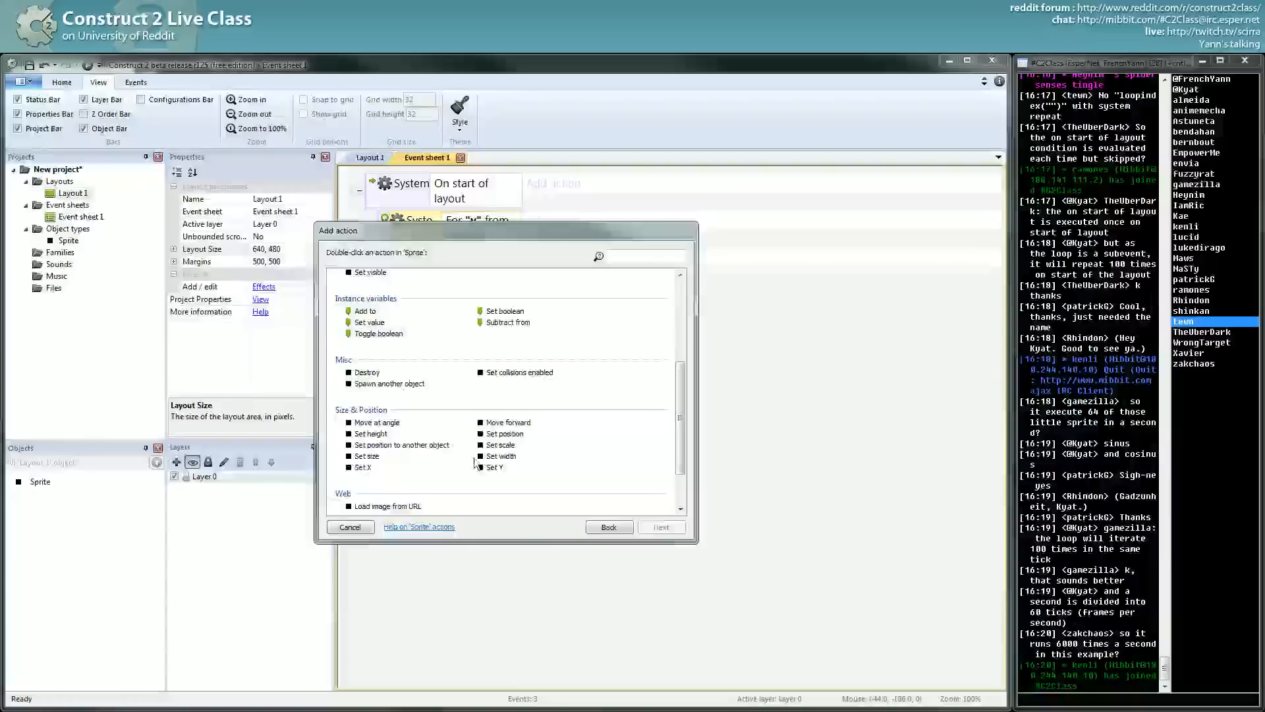
pyautogui.click(608, 527)
pyautogui.doubleClick(355, 285)
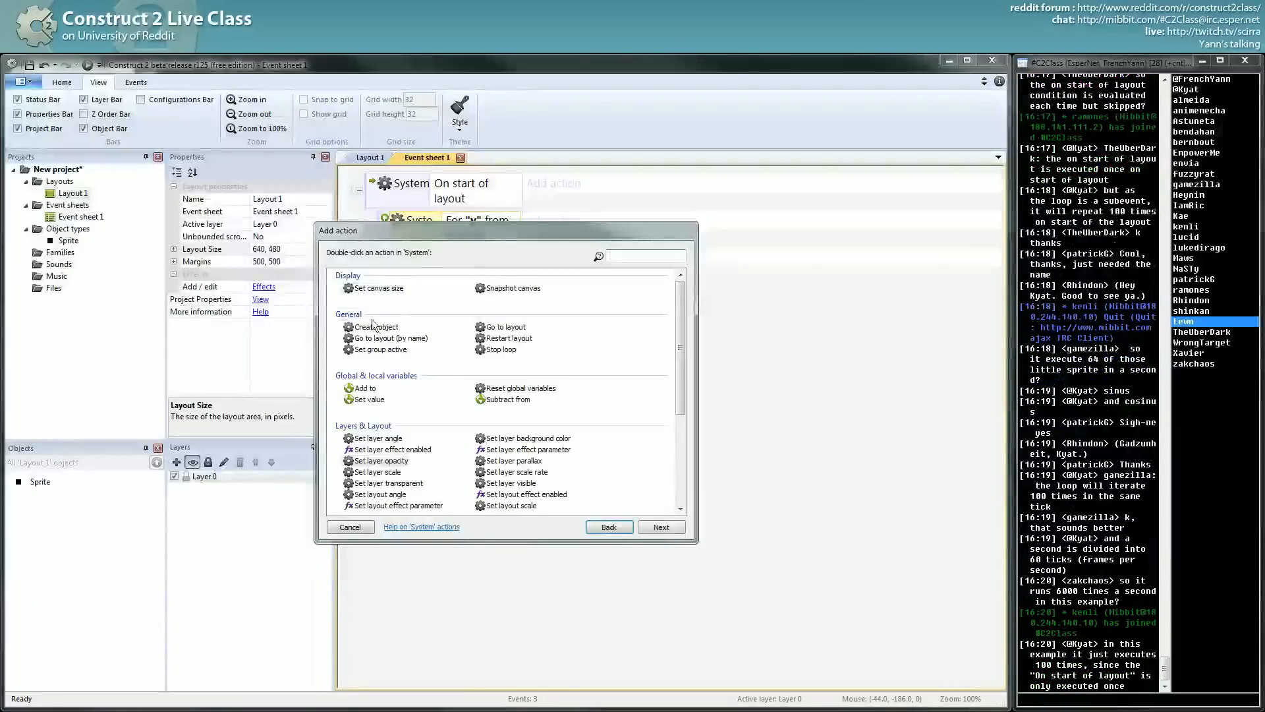
pyautogui.doubleClick(376, 329)
pyautogui.click(791, 518)
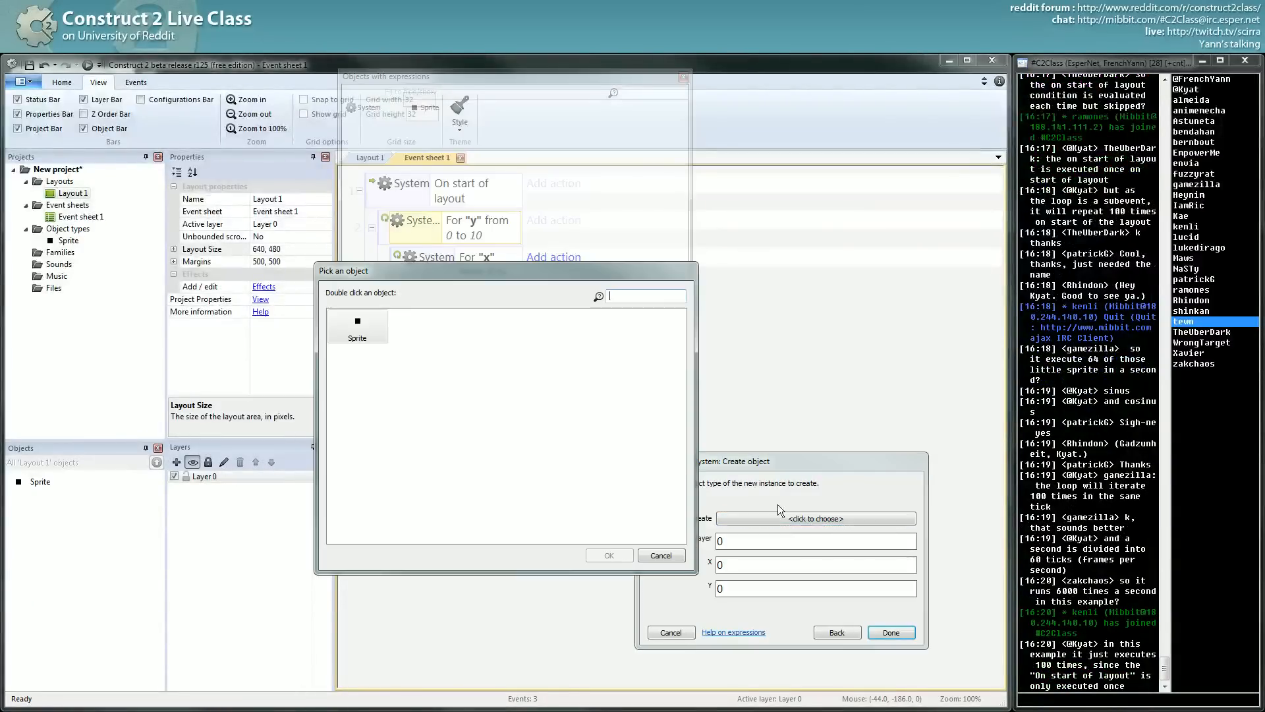
pyautogui.doubleClick(360, 323)
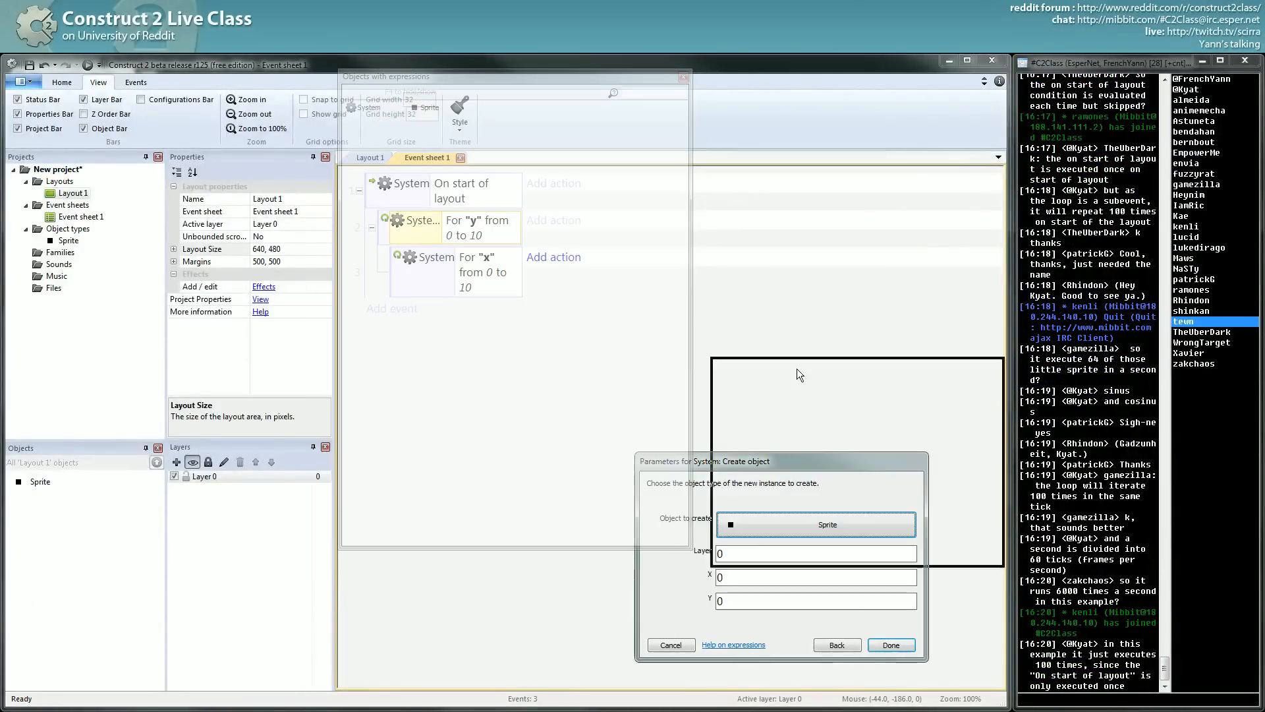
pyautogui.moveTo(796, 463)
pyautogui.mouseDown()
pyautogui.moveTo(796, 300)
pyautogui.moveTo(763, 292)
pyautogui.mouseUp()
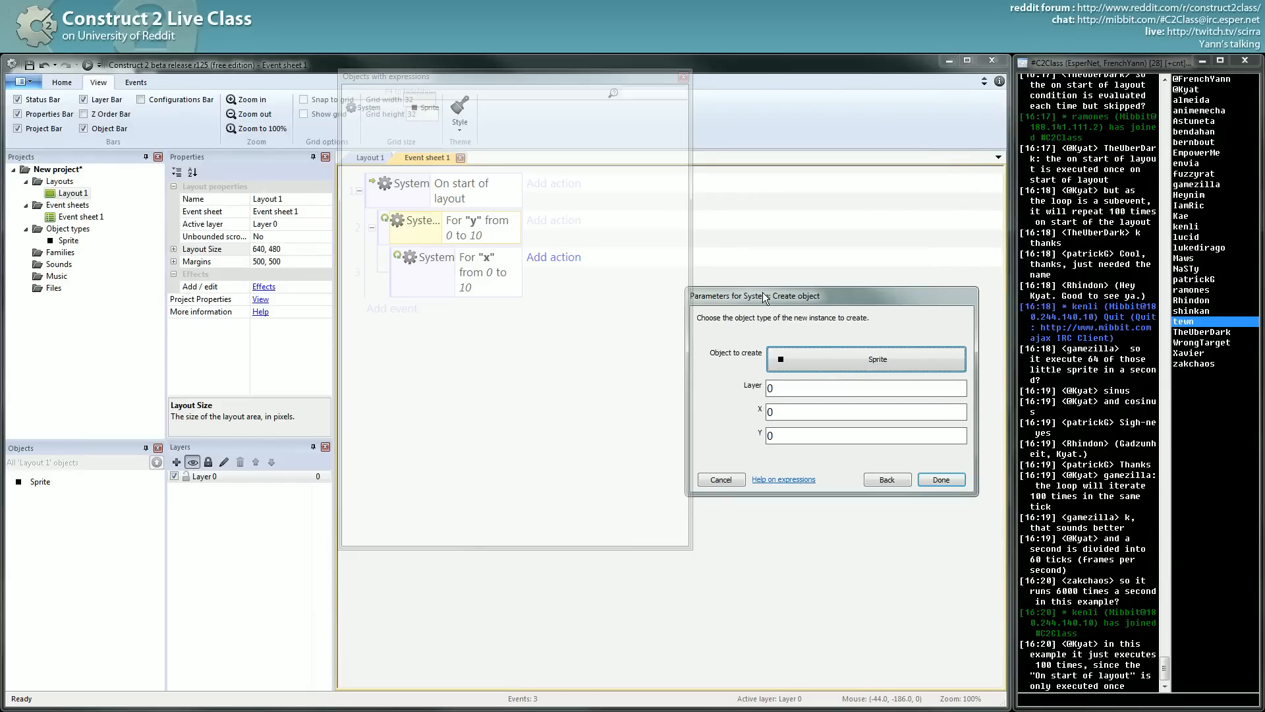
pyautogui.doubleClick(786, 413)
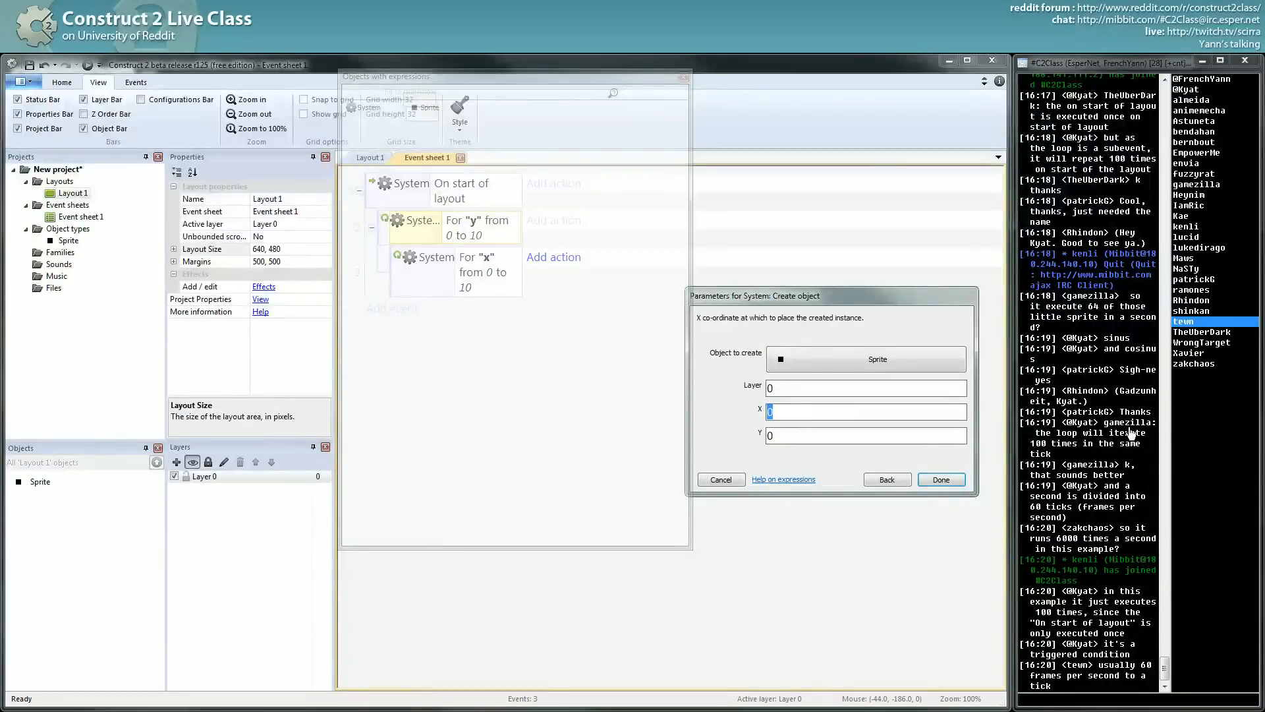
pyautogui.write('loopin')
pyautogui.write('dex')
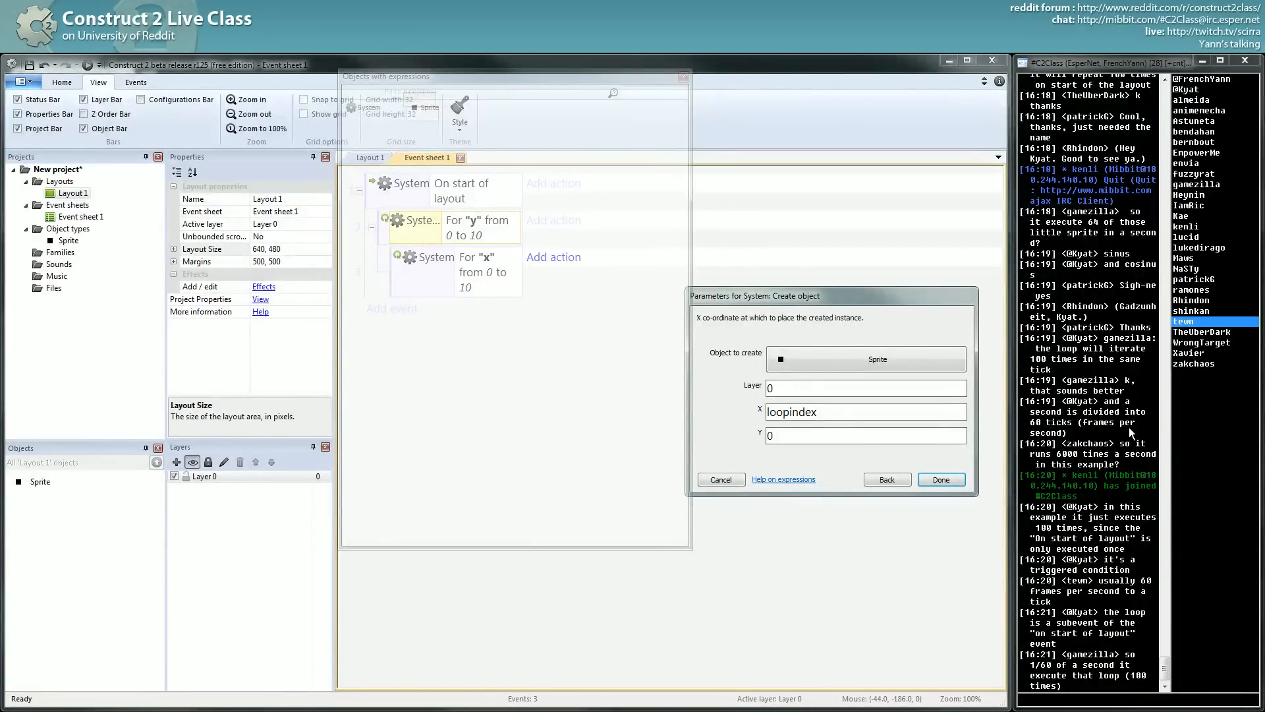
pyautogui.write('(')
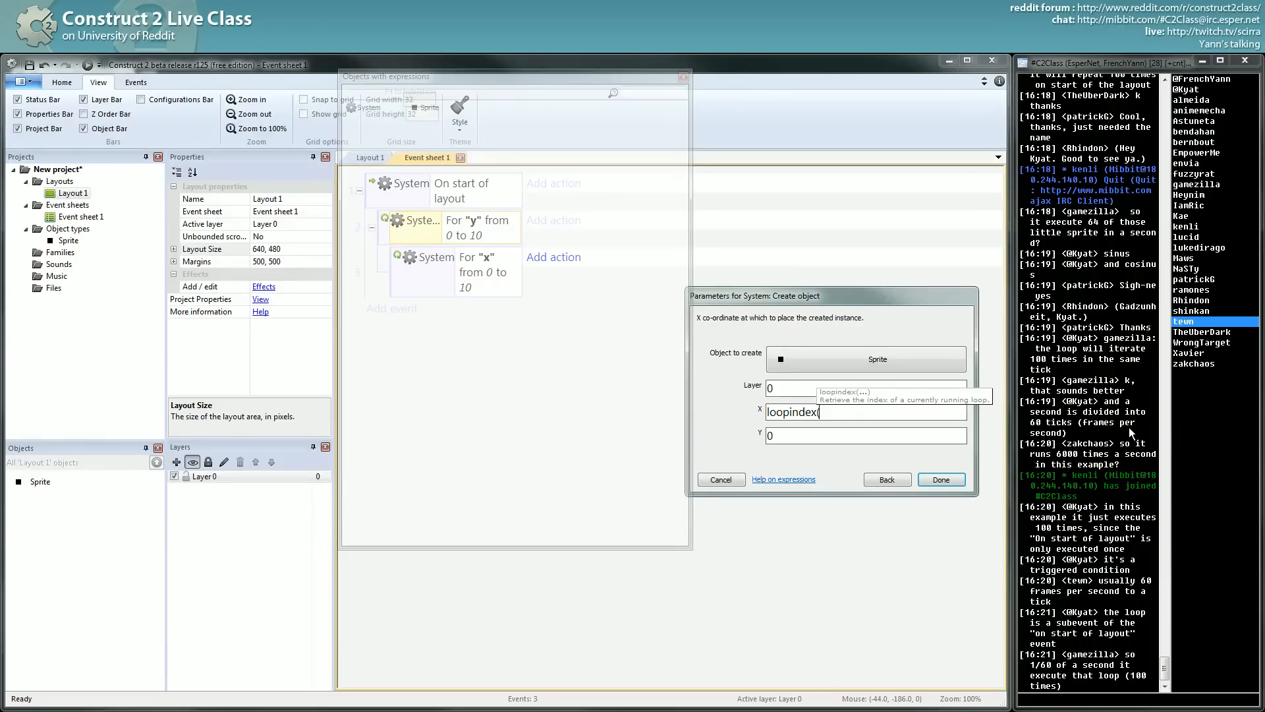
pyautogui.write('"x")')
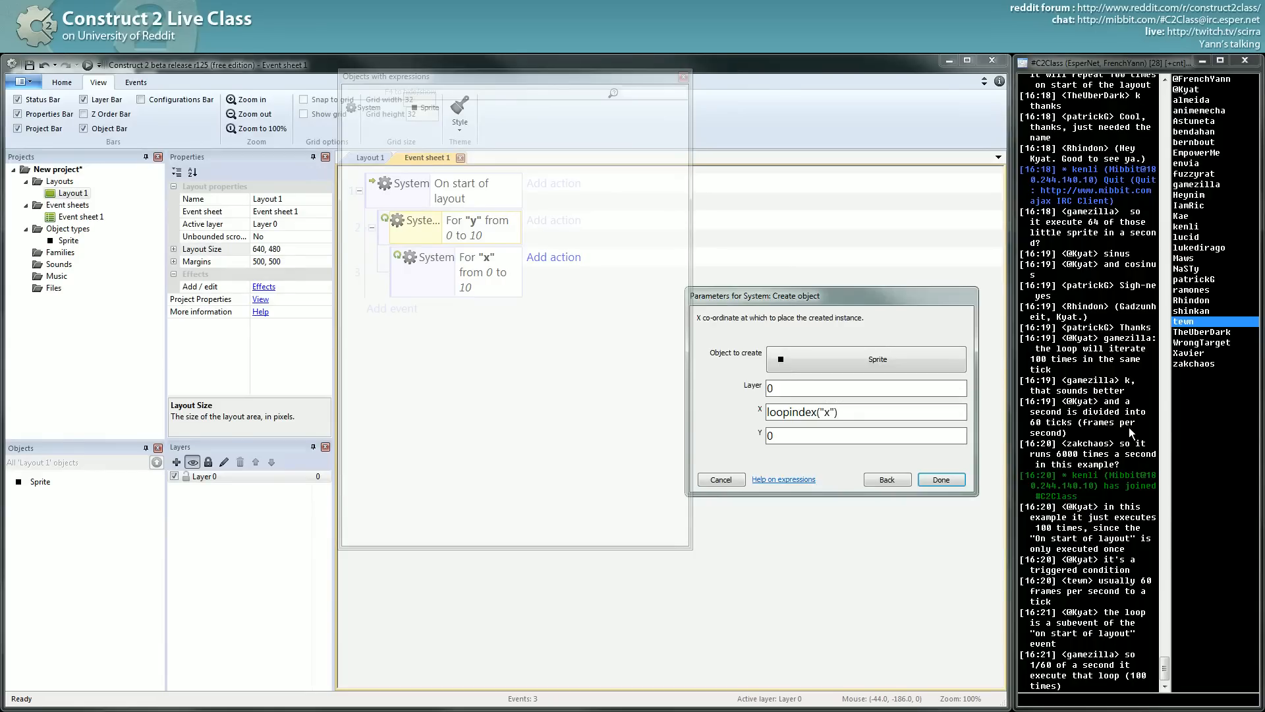
# Set the Sprite position to loopindex("x"), loopindex("y") and add the action
pyautogui.press('Tab')
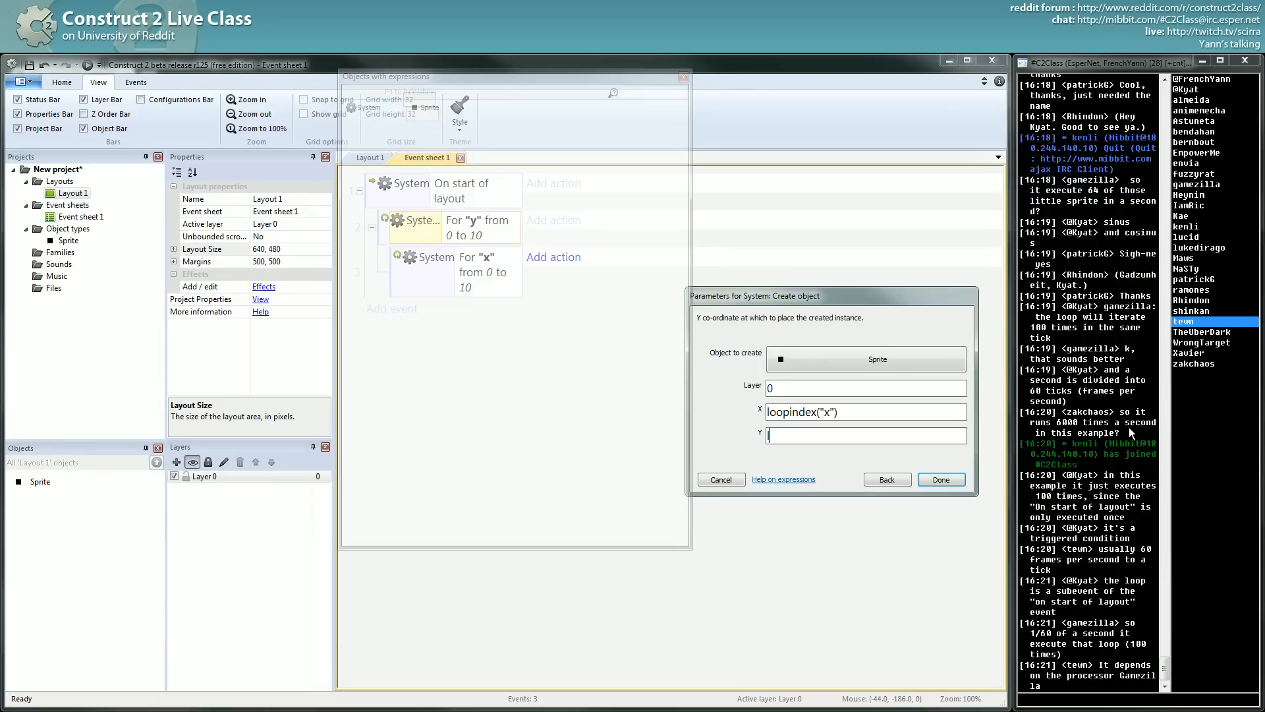
pyautogui.write('loop')
pyautogui.write('index(')
pyautogui.write('"y")')
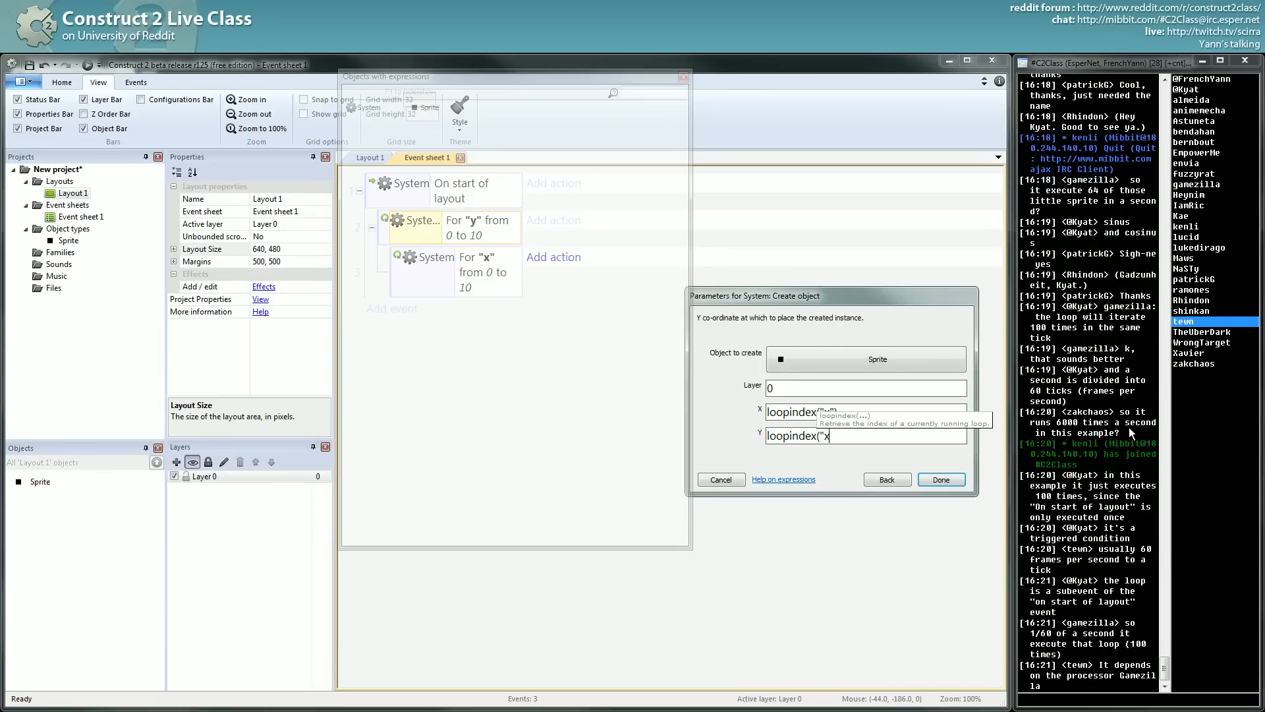
pyautogui.press('Return')
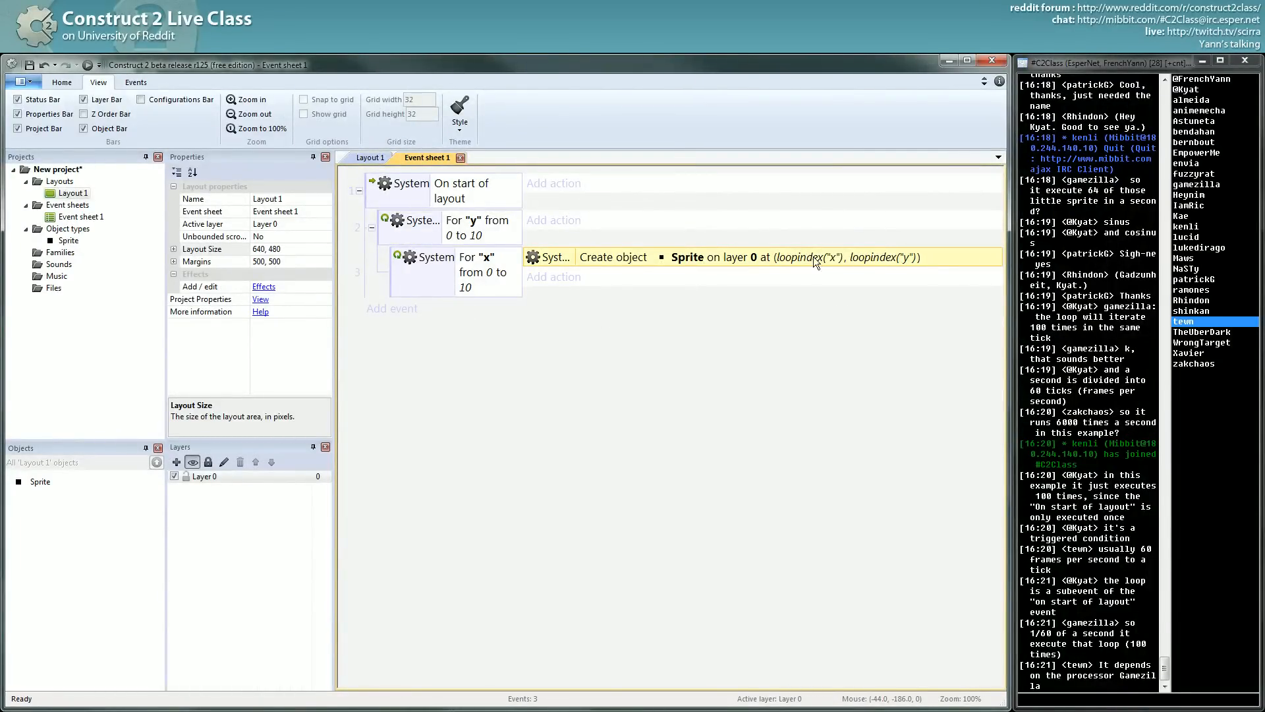
# Preview the layout in the browser, then inspect and cancel the Create object parameters
pyautogui.click(90, 65)
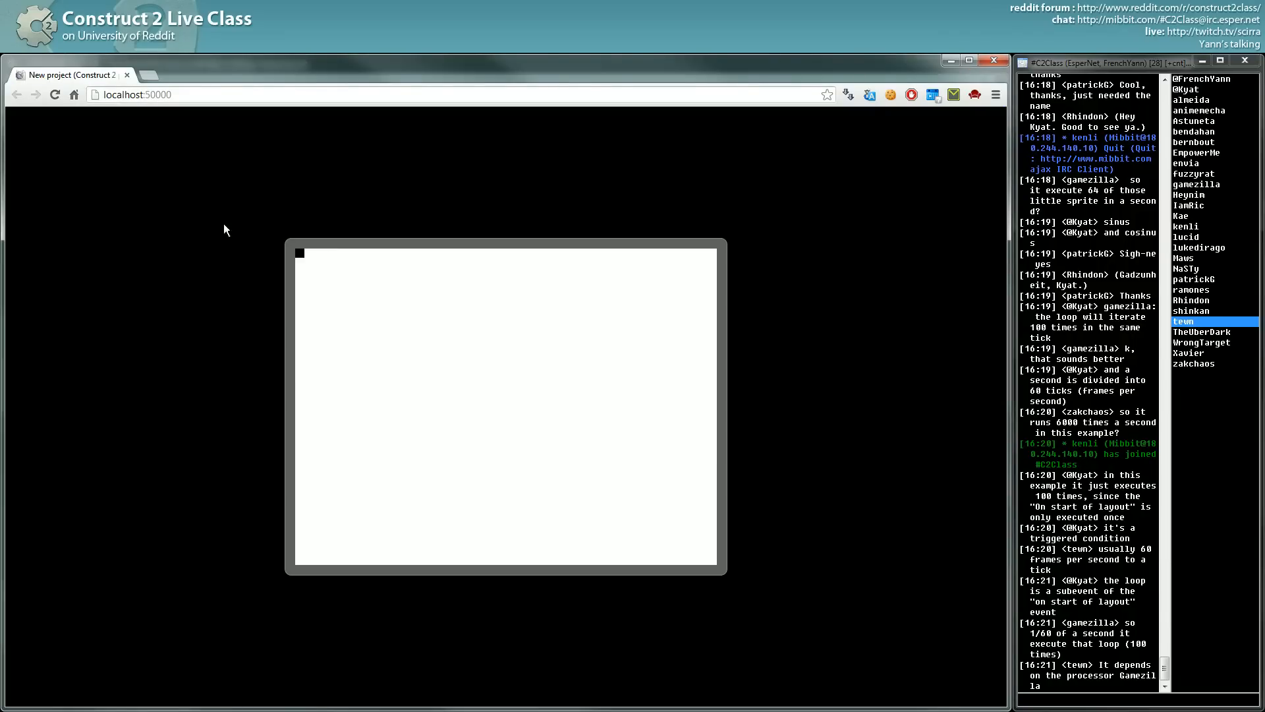
pyautogui.hotkey('alt', 'Tab')
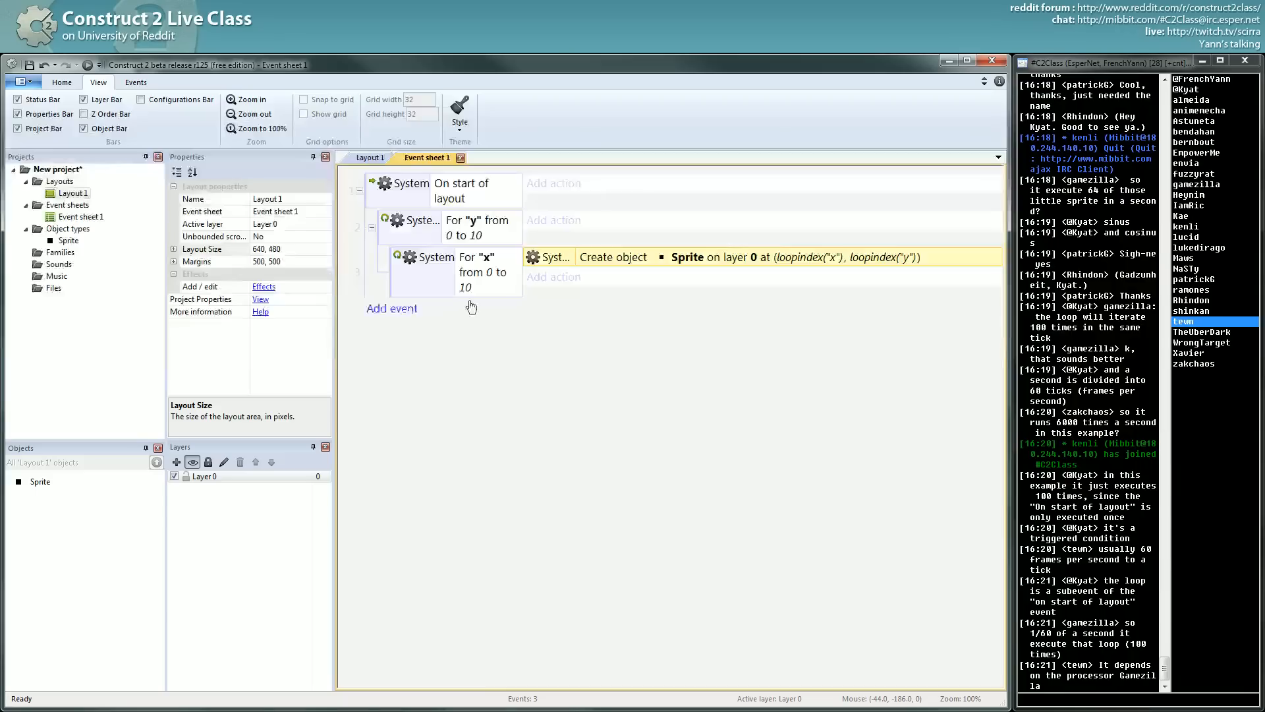
pyautogui.doubleClick(790, 258)
pyautogui.click(869, 365)
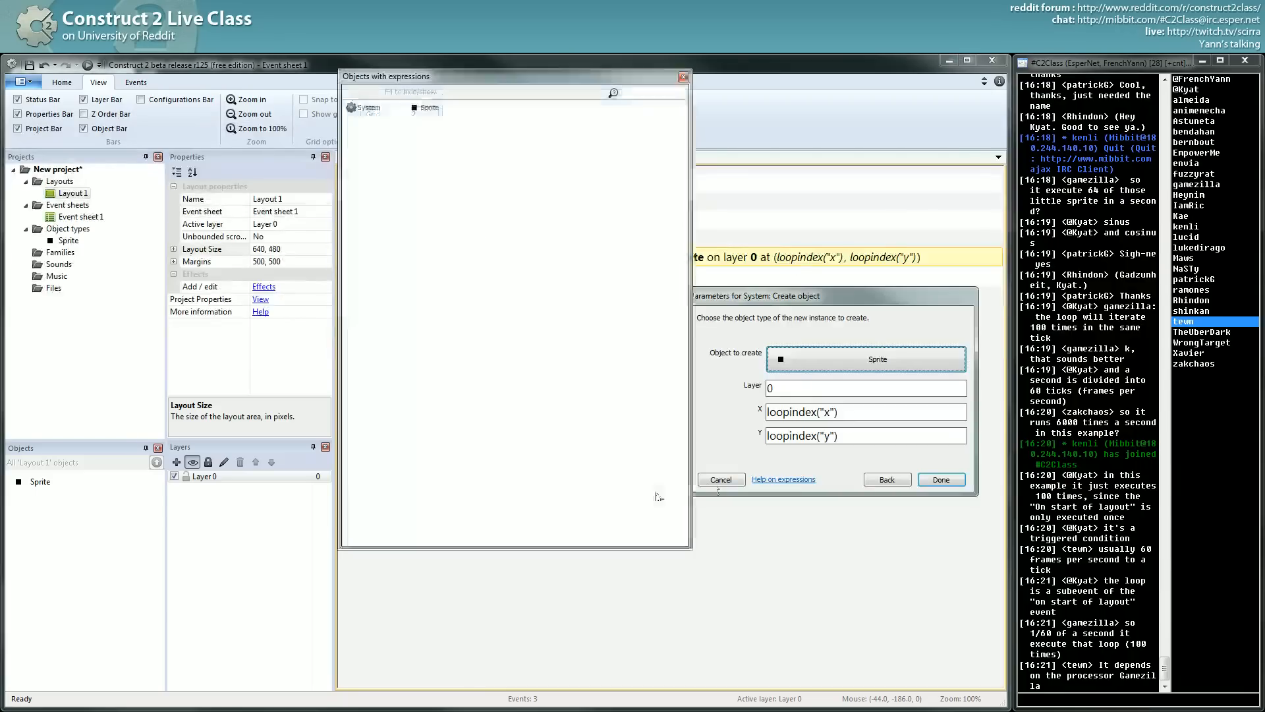
pyautogui.press('Escape')
pyautogui.click(725, 479)
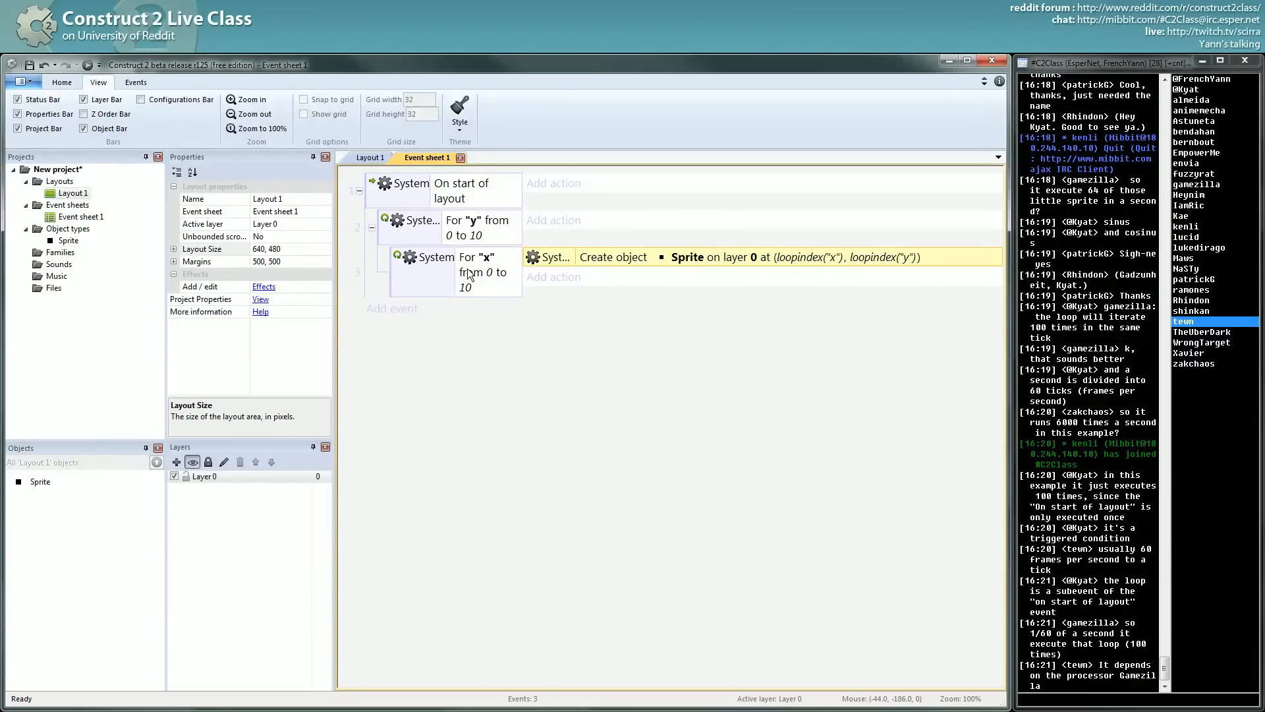
# Multiply X and Y by 32 so sprites form a spaced grid, and preview again
pyautogui.doubleClick(823, 259)
pyautogui.write('loopindex("x")*')
pyautogui.click(869, 413)
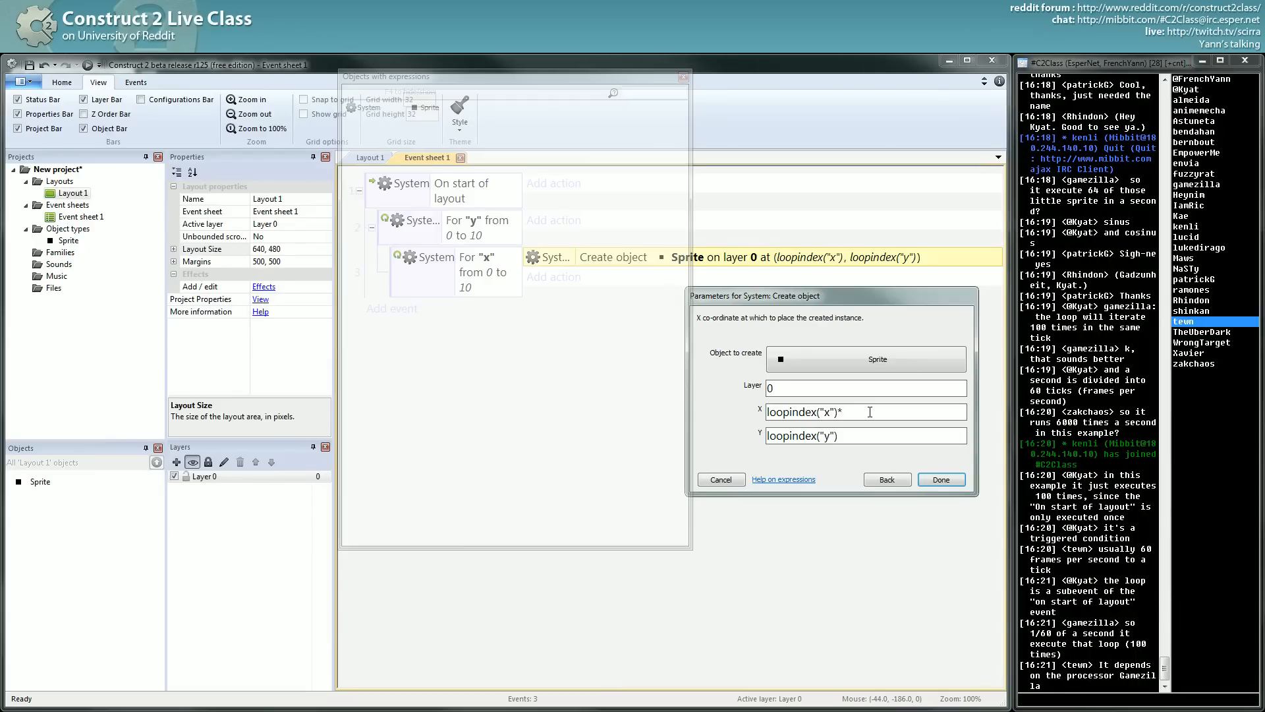
pyautogui.write('32')
pyautogui.press('Tab')
pyautogui.write('32')
pyautogui.press('Return')
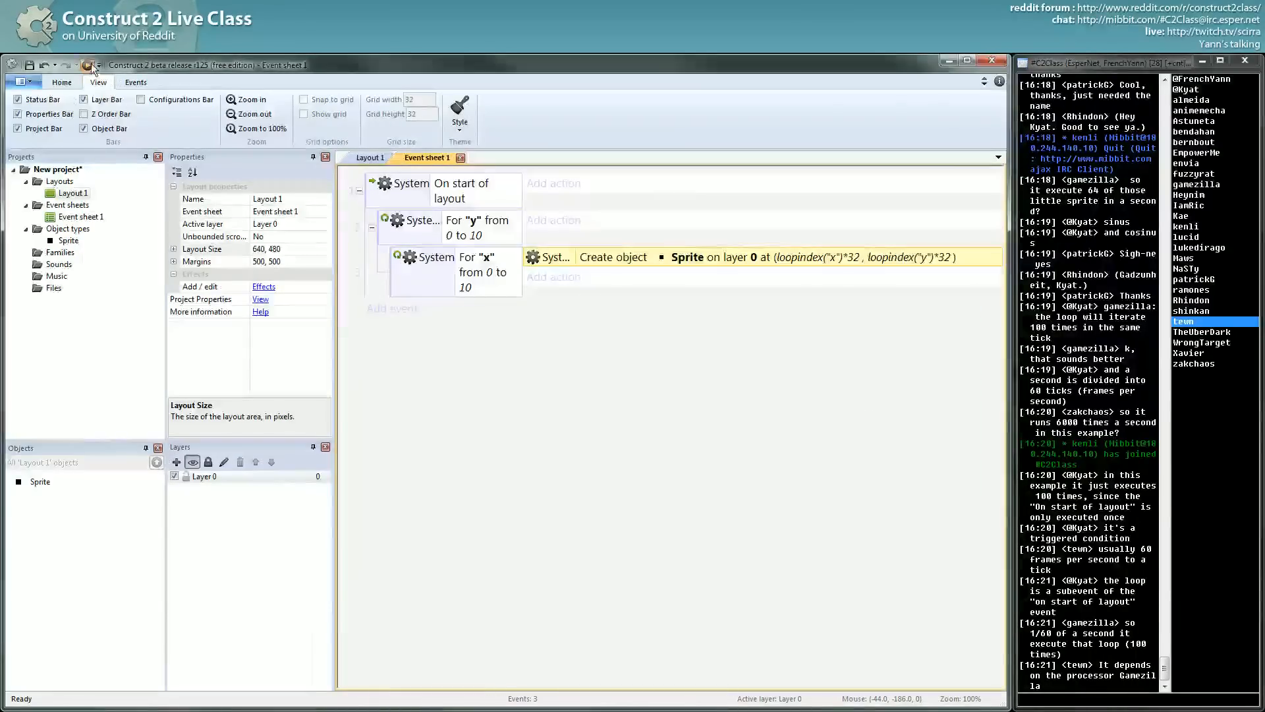
pyautogui.click(91, 64)
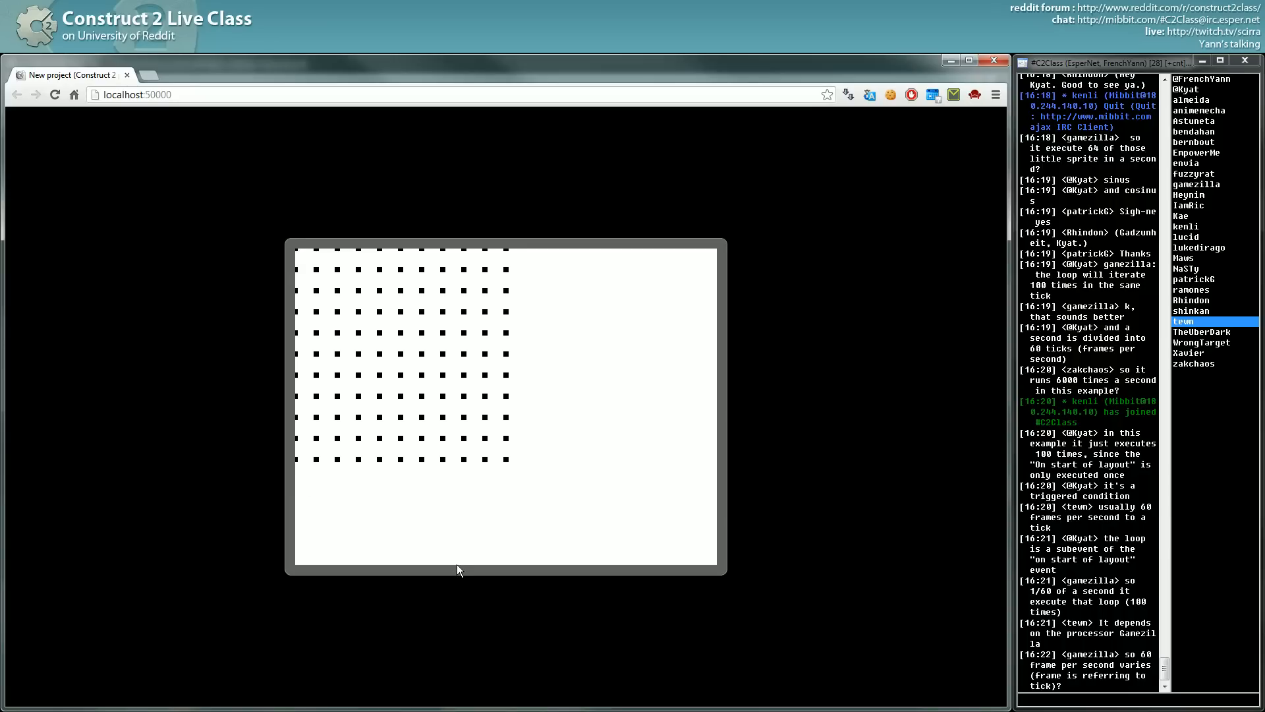
pyautogui.hotkey('alt', 'Tab')
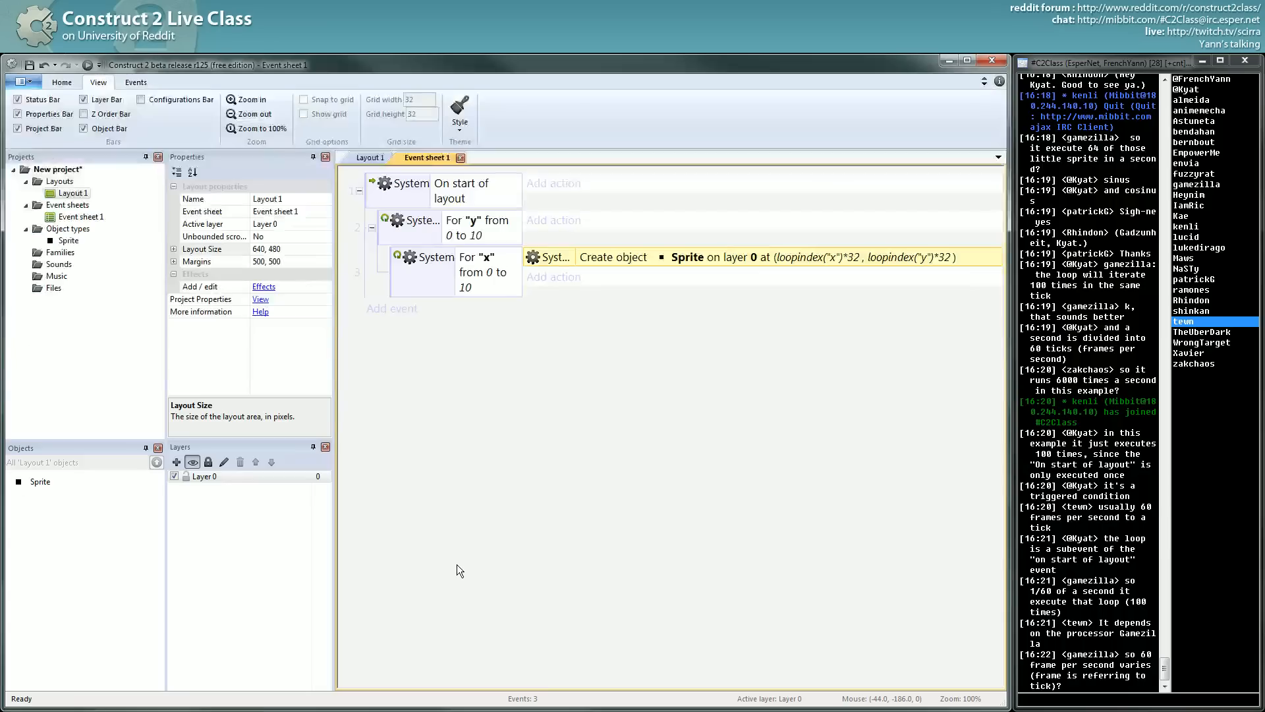
# Offset the grid with 100+ on X and 50+ on Y, then preview with F5
pyautogui.doubleClick(786, 256)
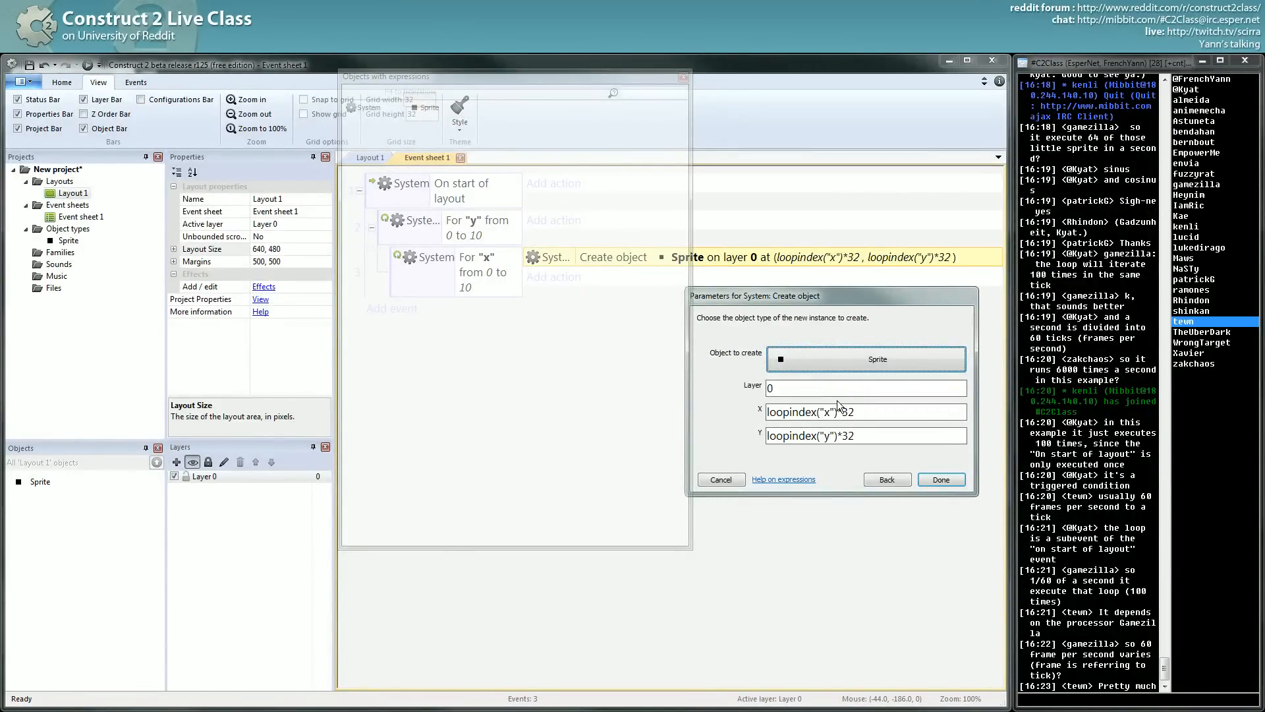
pyautogui.click(880, 411)
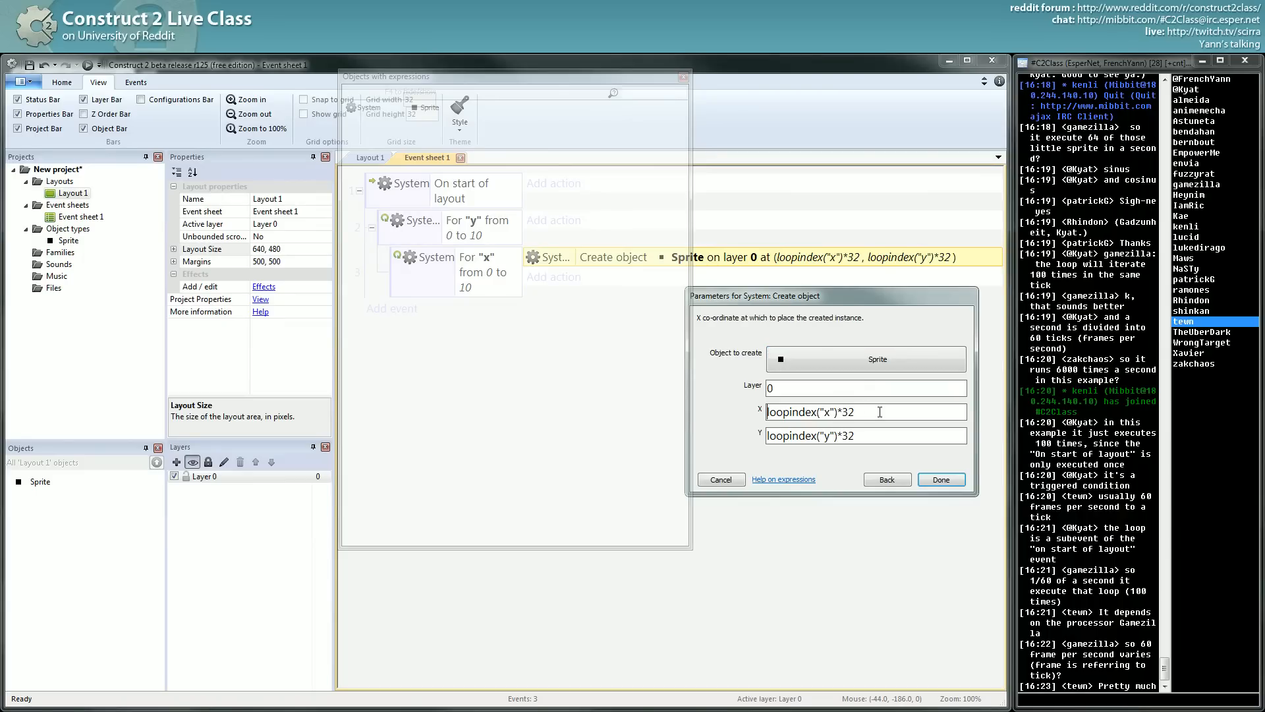
pyautogui.write('100+')
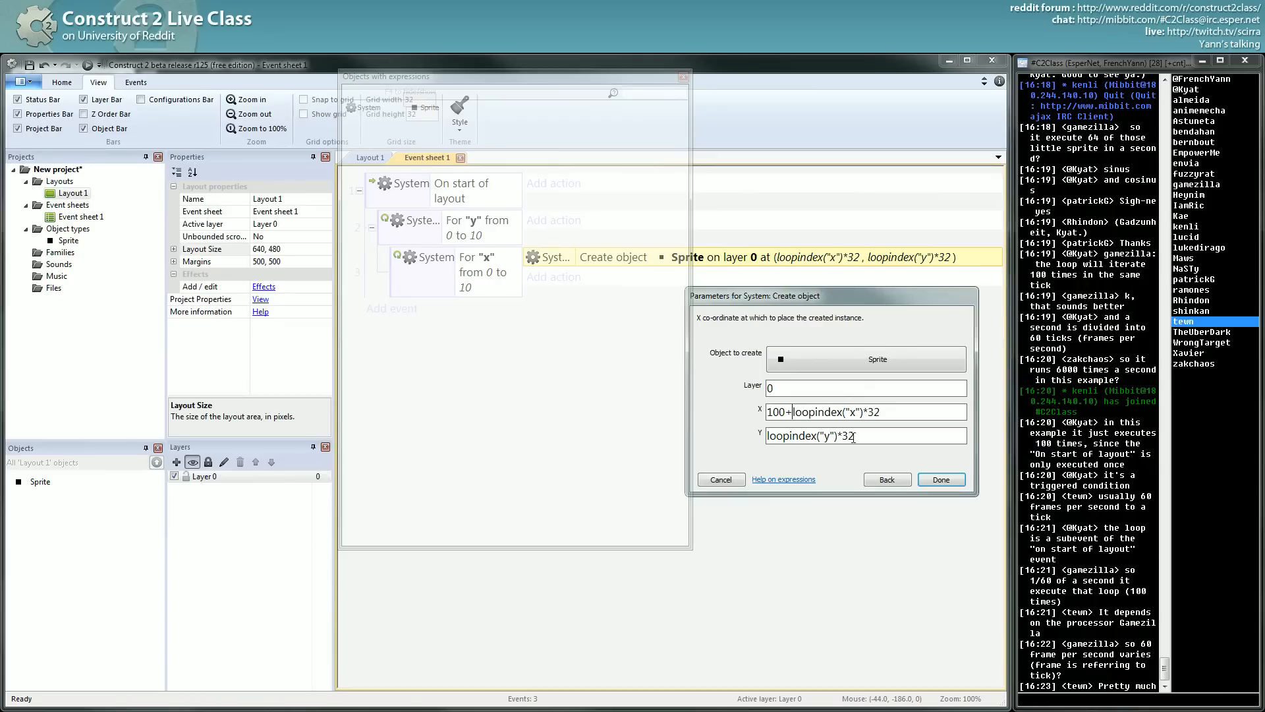
pyautogui.press('Home')
pyautogui.write('50+')
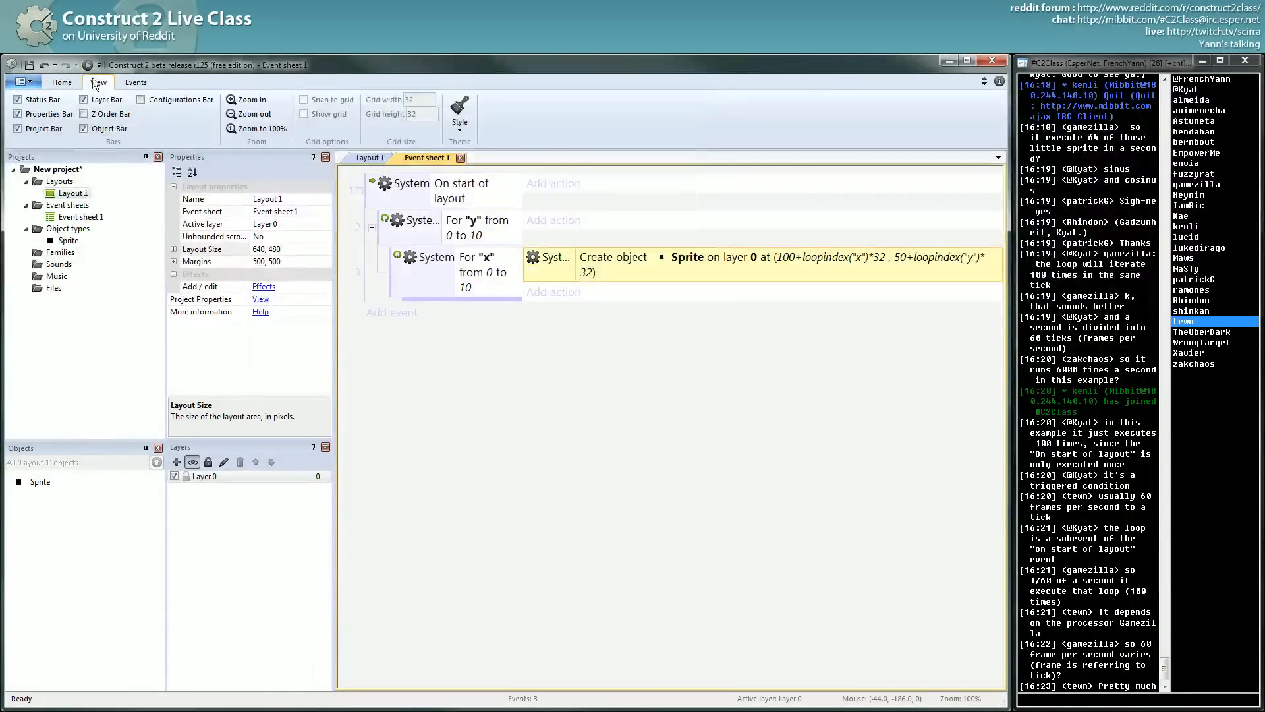
pyautogui.press('F5')
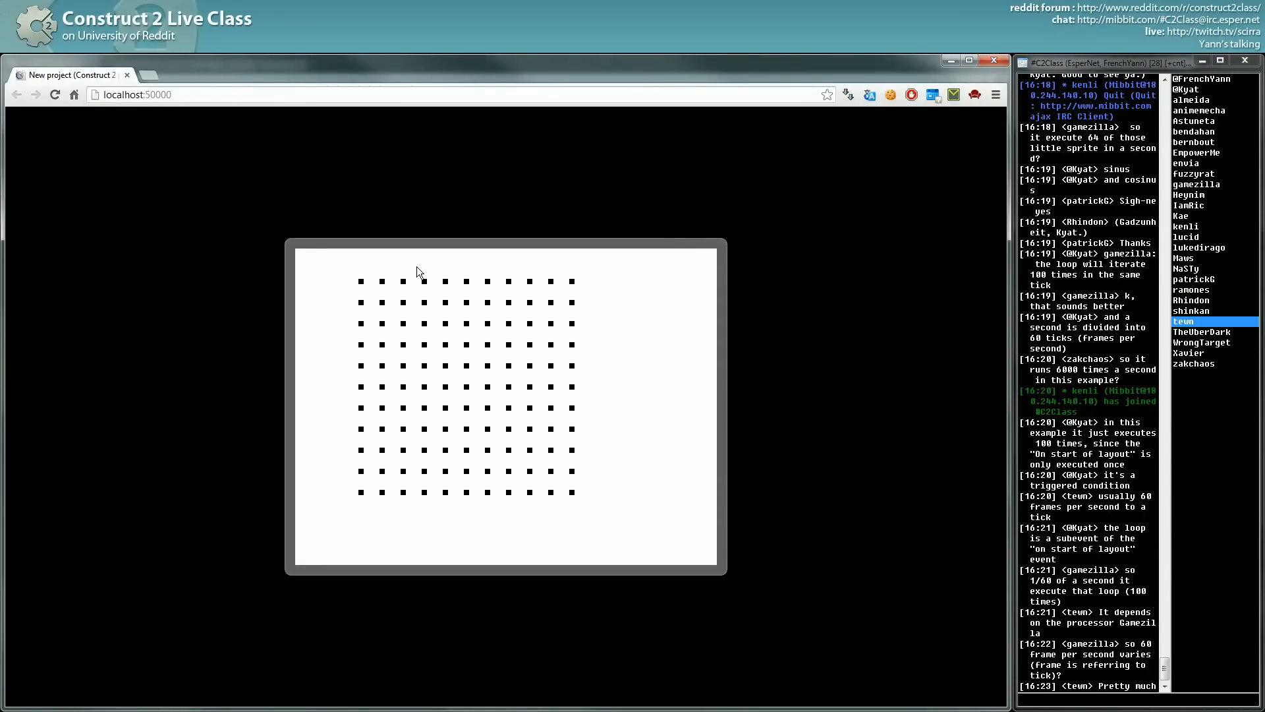
# Return from the Chrome preview to the event sheet
pyautogui.hotkey('alt', 'Tab')
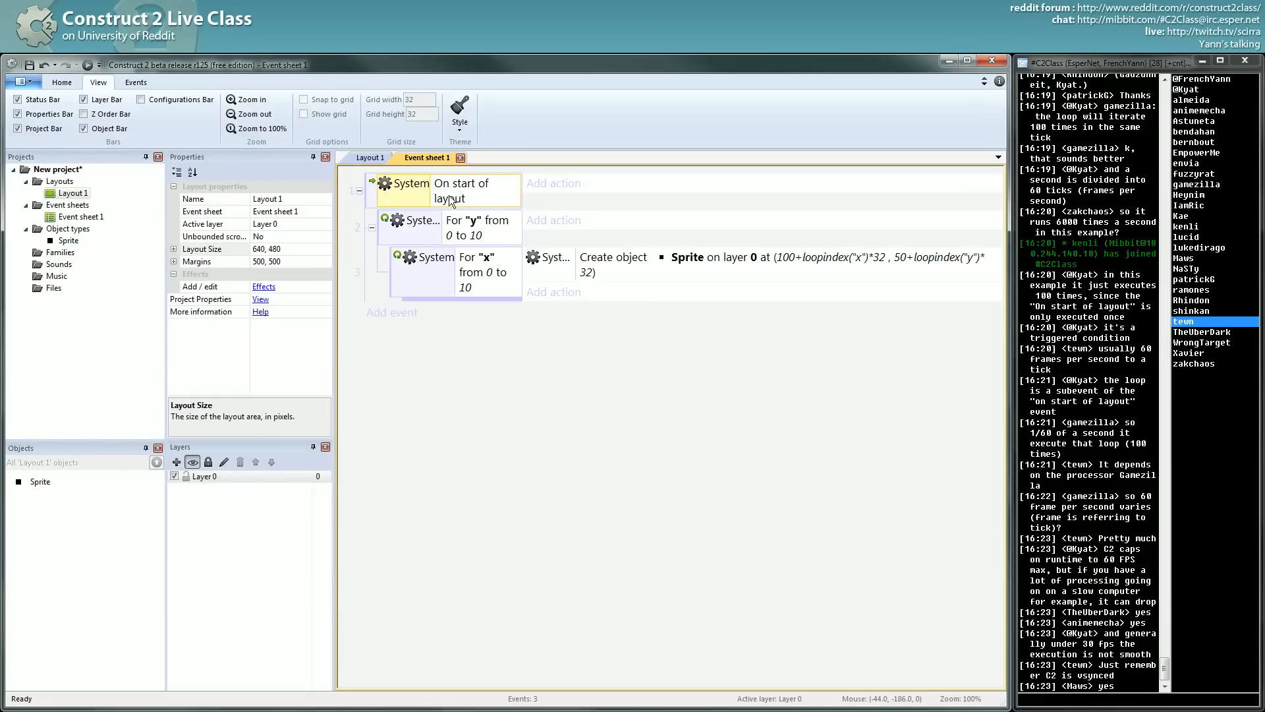
pyautogui.click(367, 193)
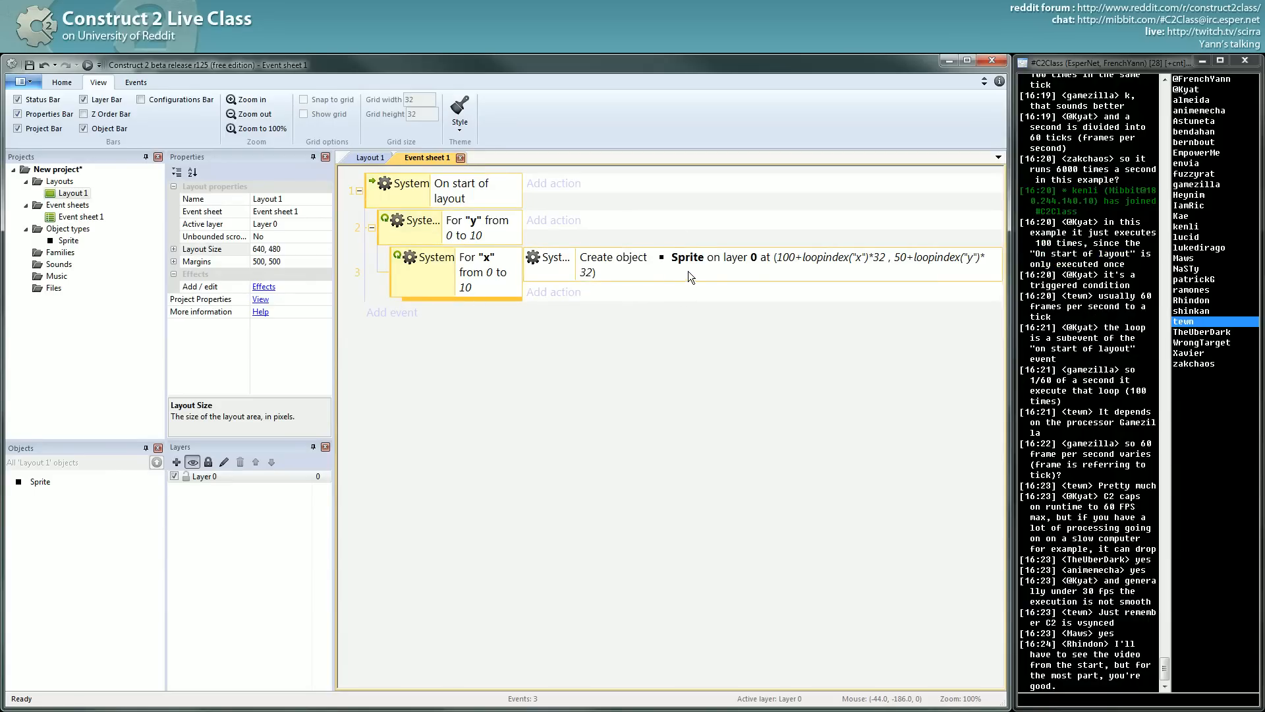
pyautogui.click(460, 233)
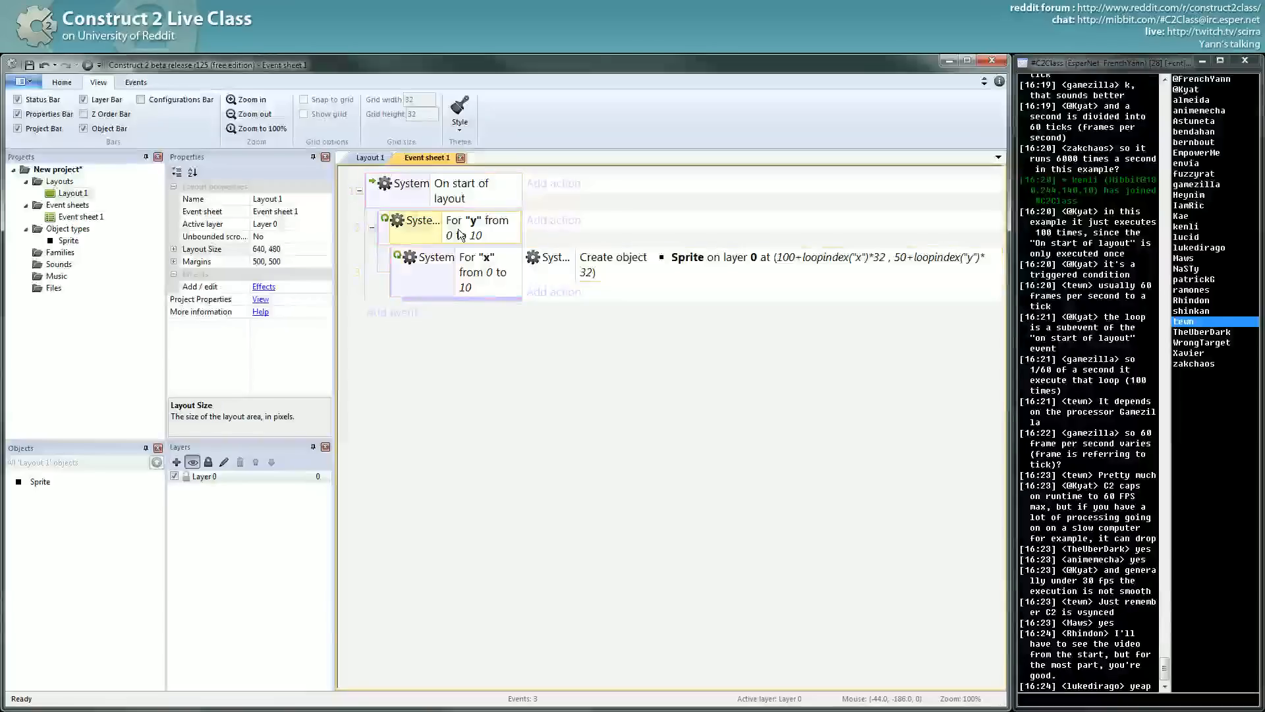
pyautogui.click(399, 268)
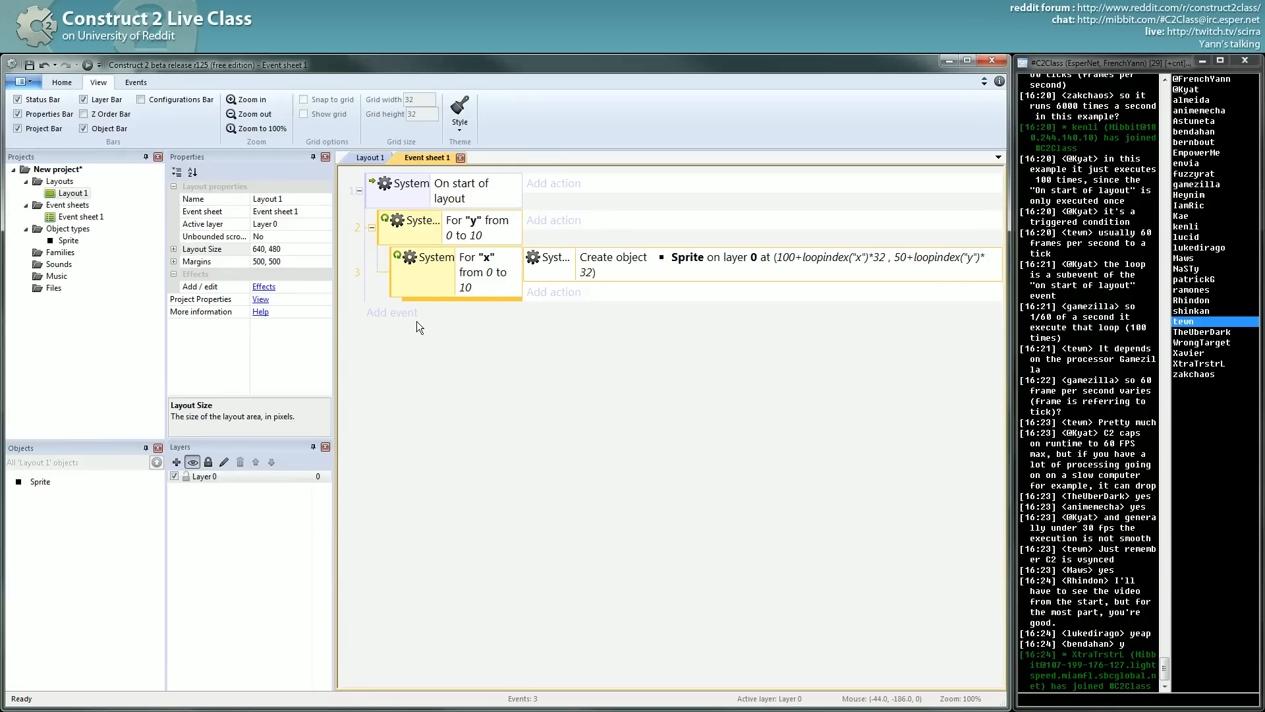
pyautogui.click(381, 225)
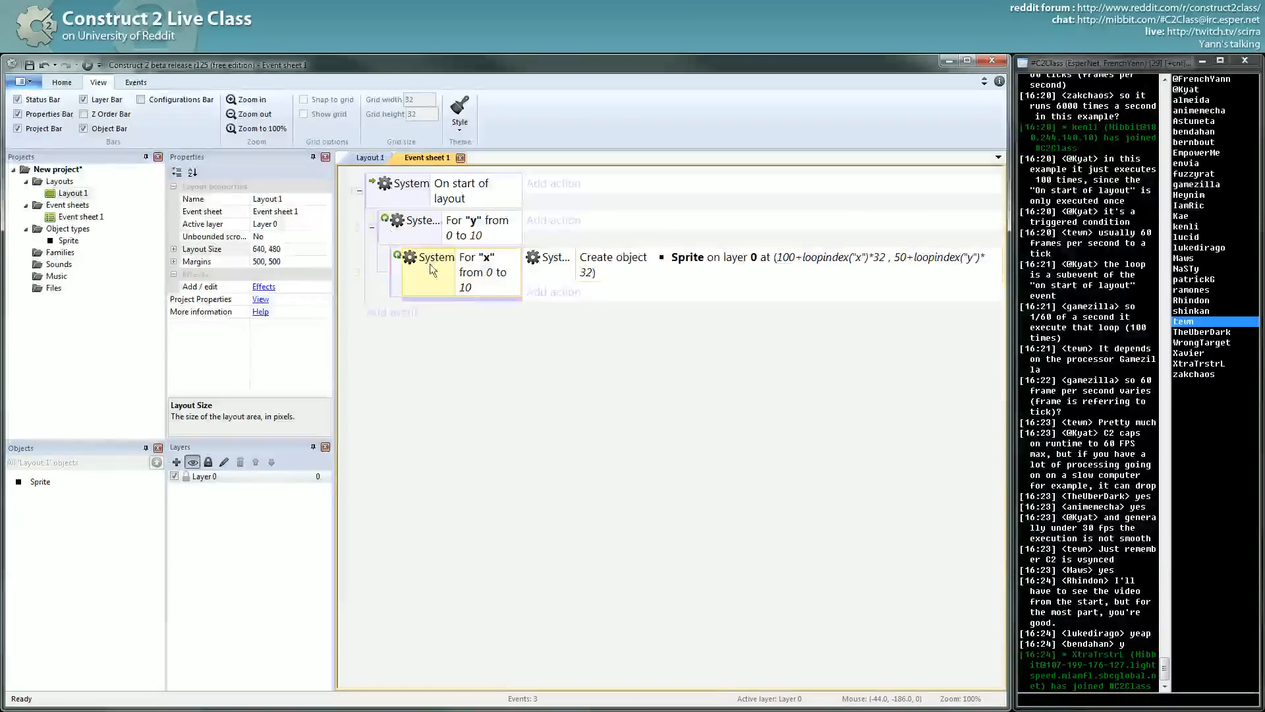
pyautogui.click(688, 338)
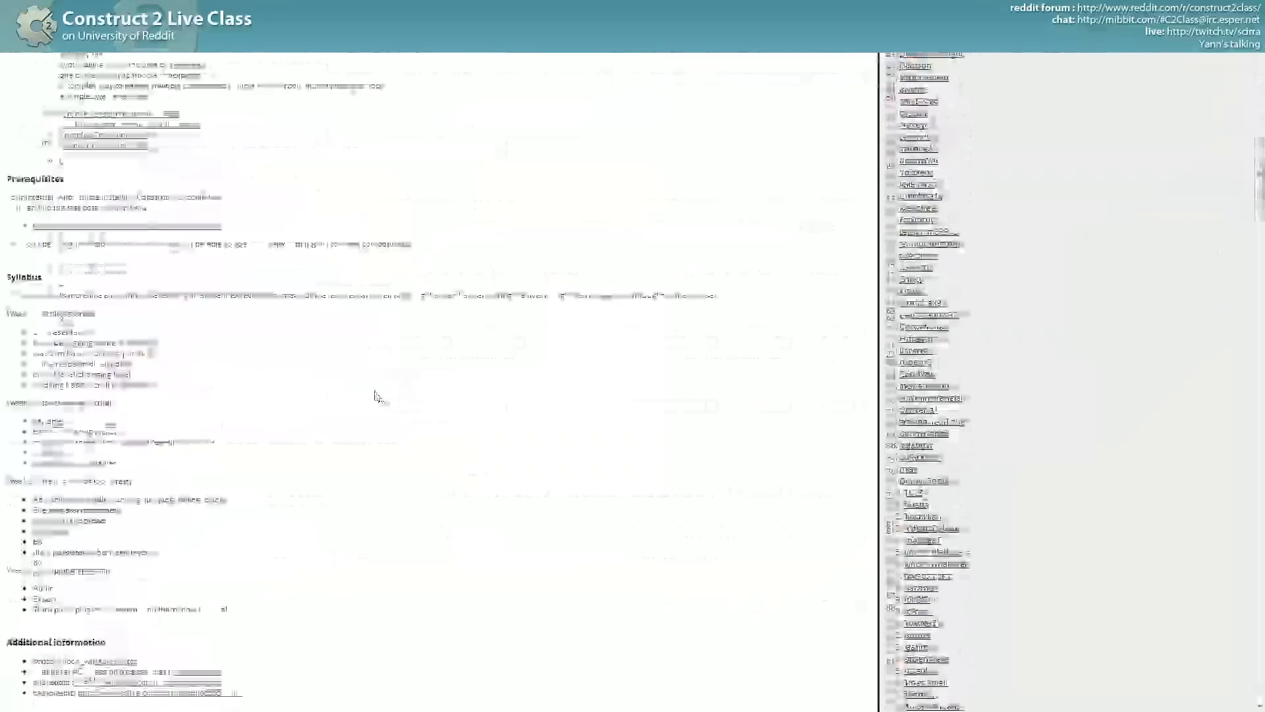
pyautogui.scroll(-3, 376, 396)
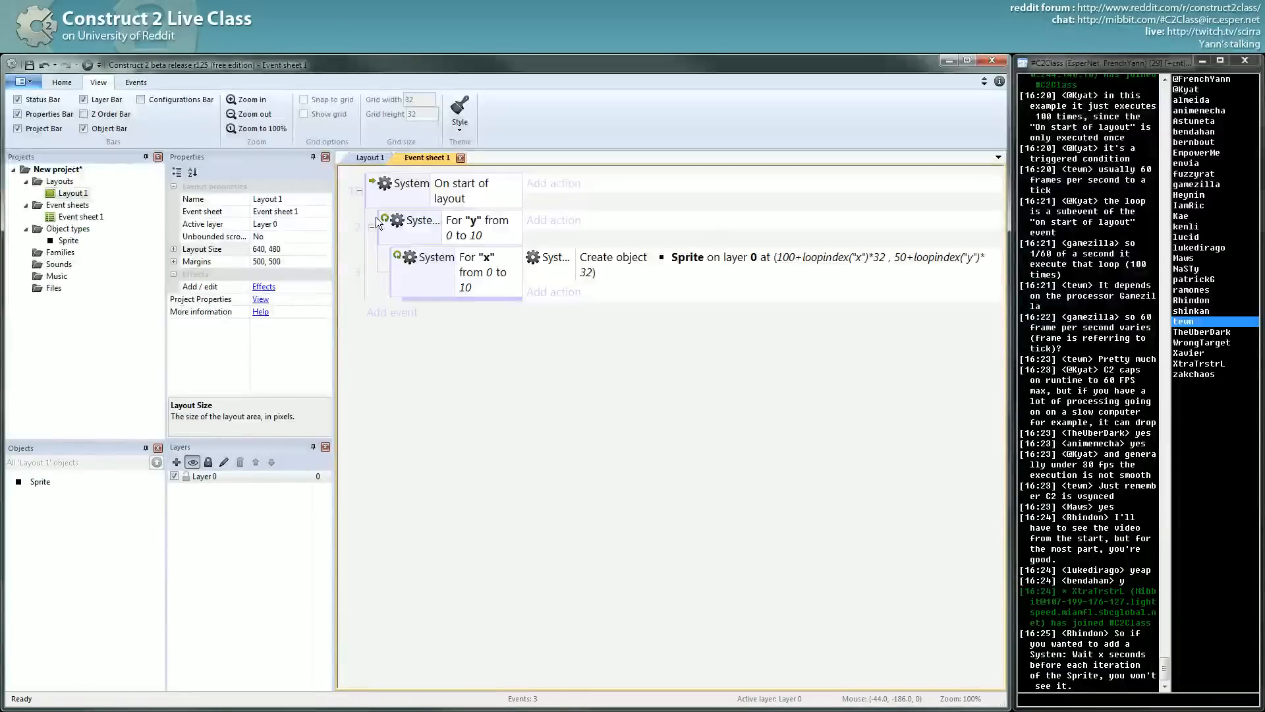
# Switch to the Layout 1 view showing the lone Sprite outside the corner
pyautogui.click(367, 159)
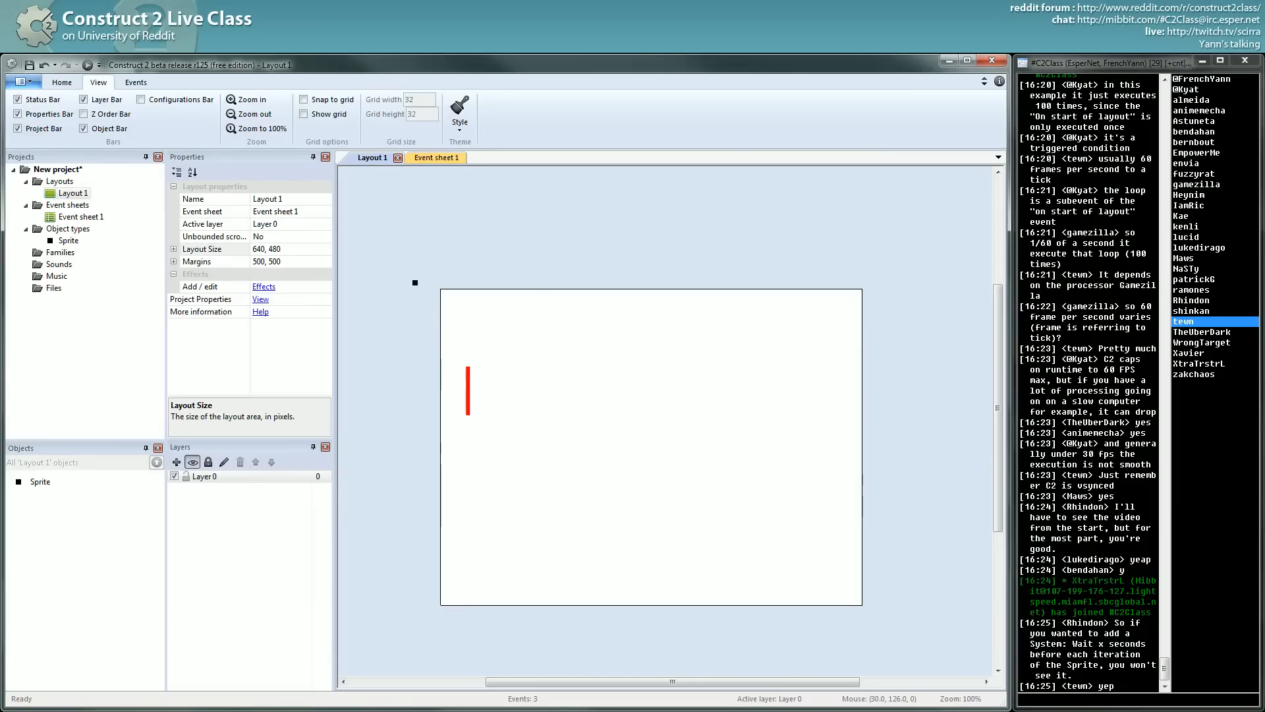
pyautogui.write('a')
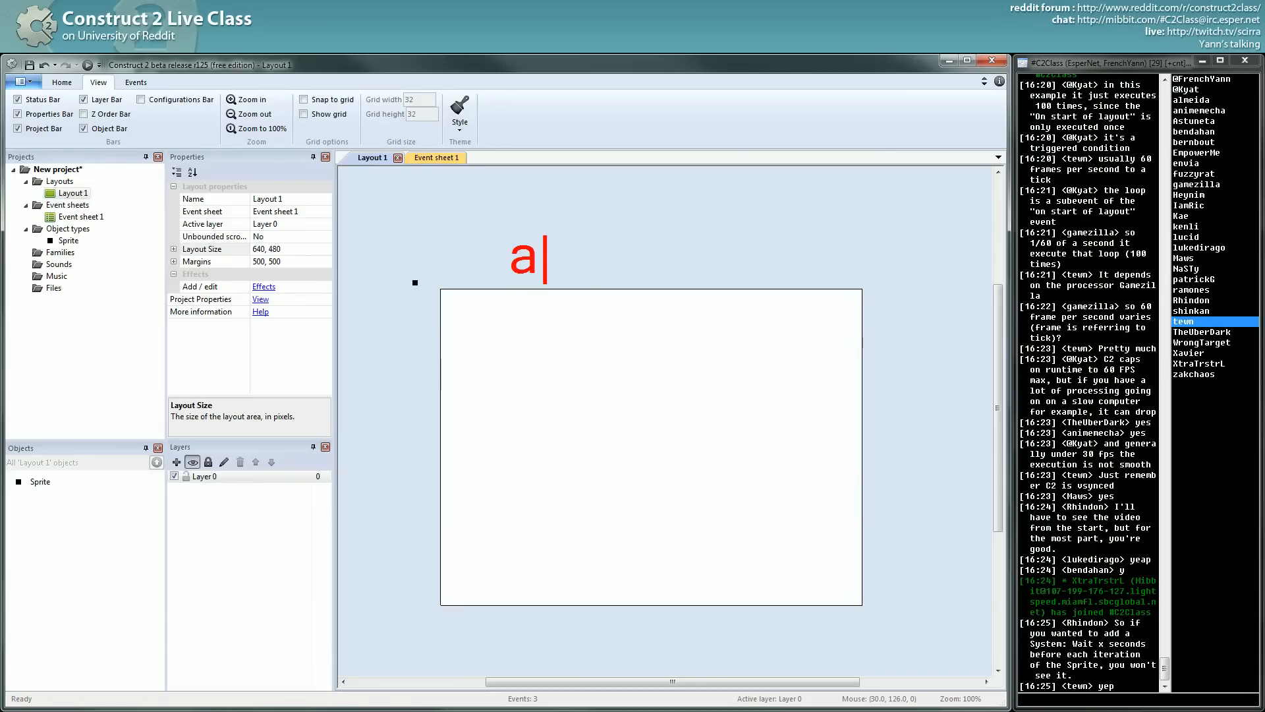
pyautogui.press('BackSpace')
pyautogui.write('A C ')
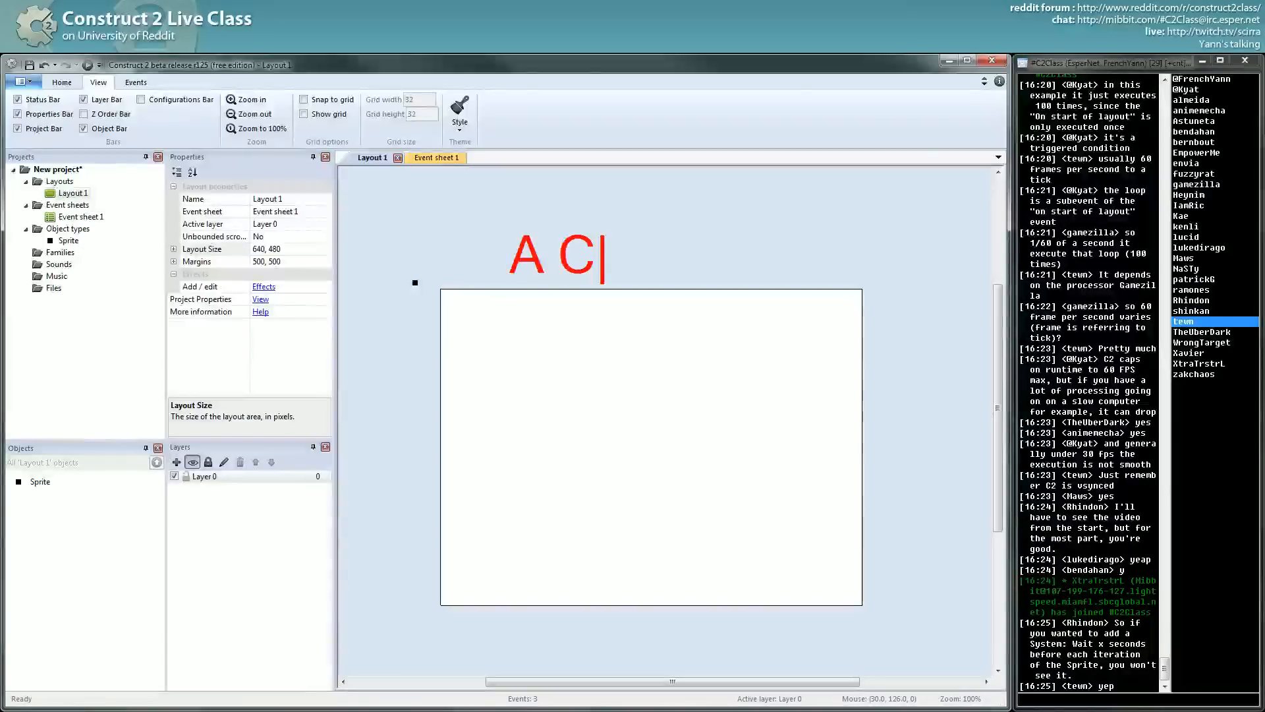
pyautogui.write('E')
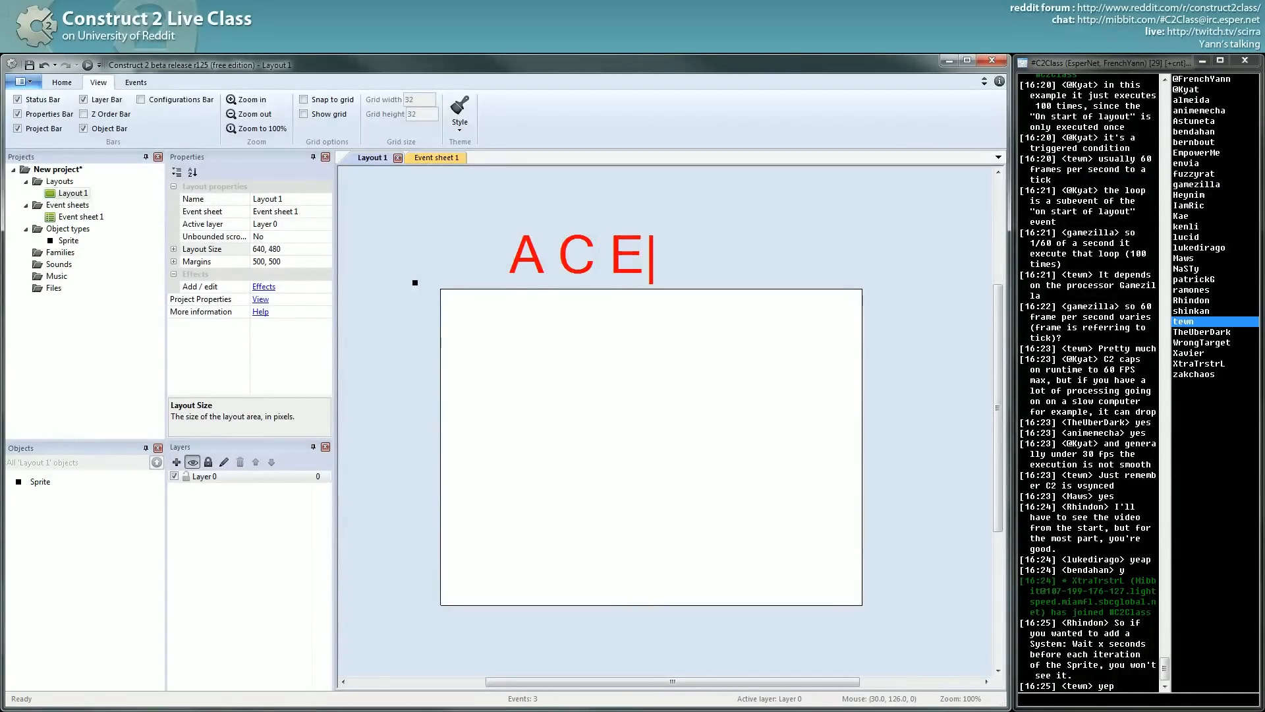
pyautogui.press('Return')
pyautogui.write('Ac')
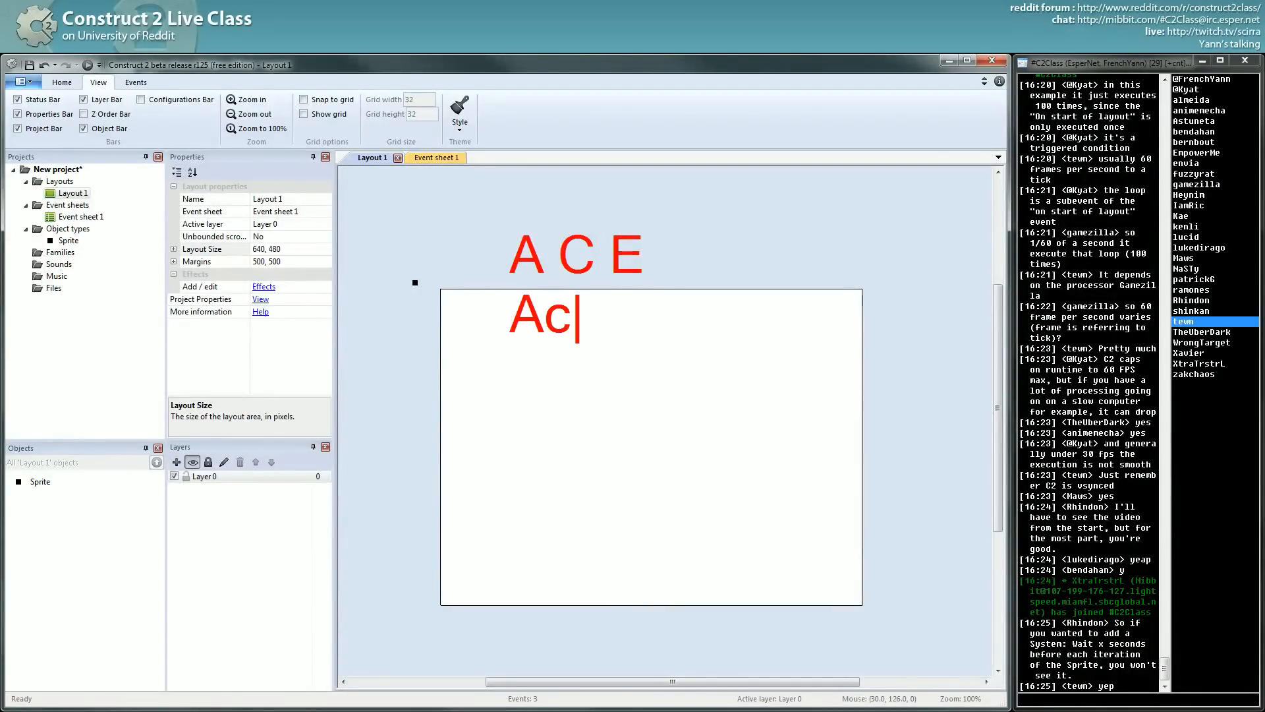
pyautogui.write('tion Condit')
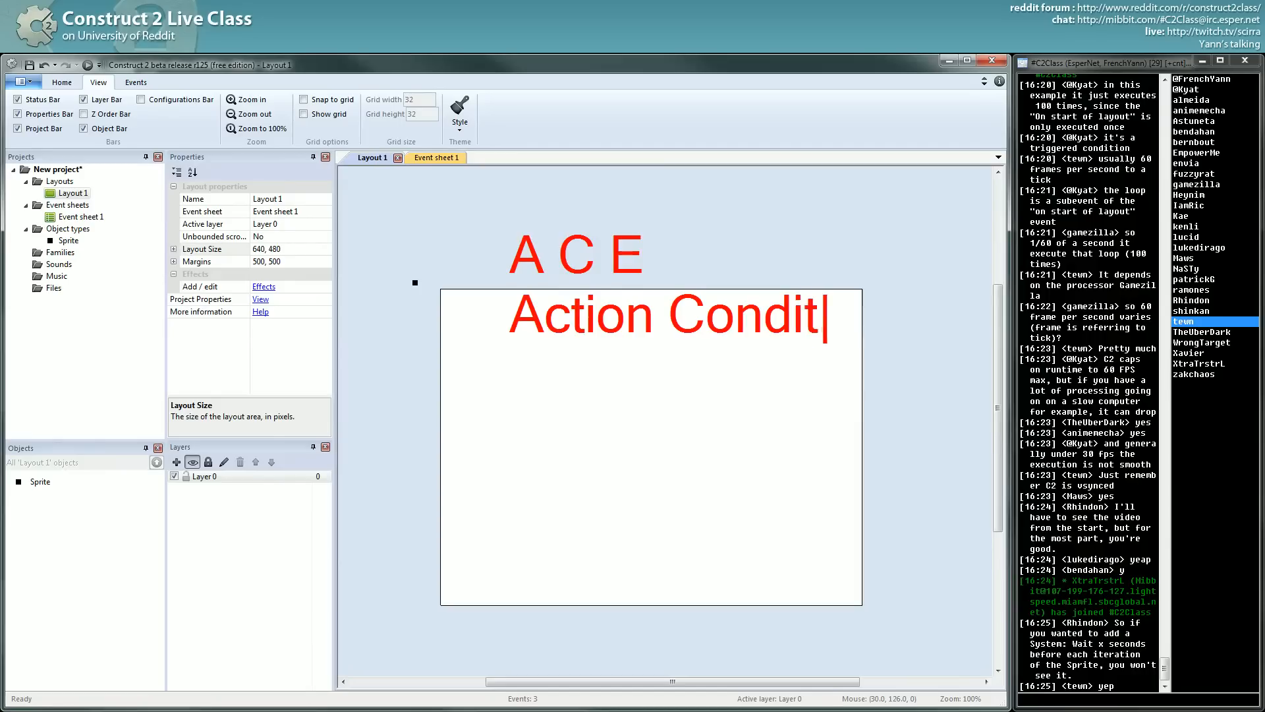
pyautogui.write('ion')
pyautogui.press('Return')
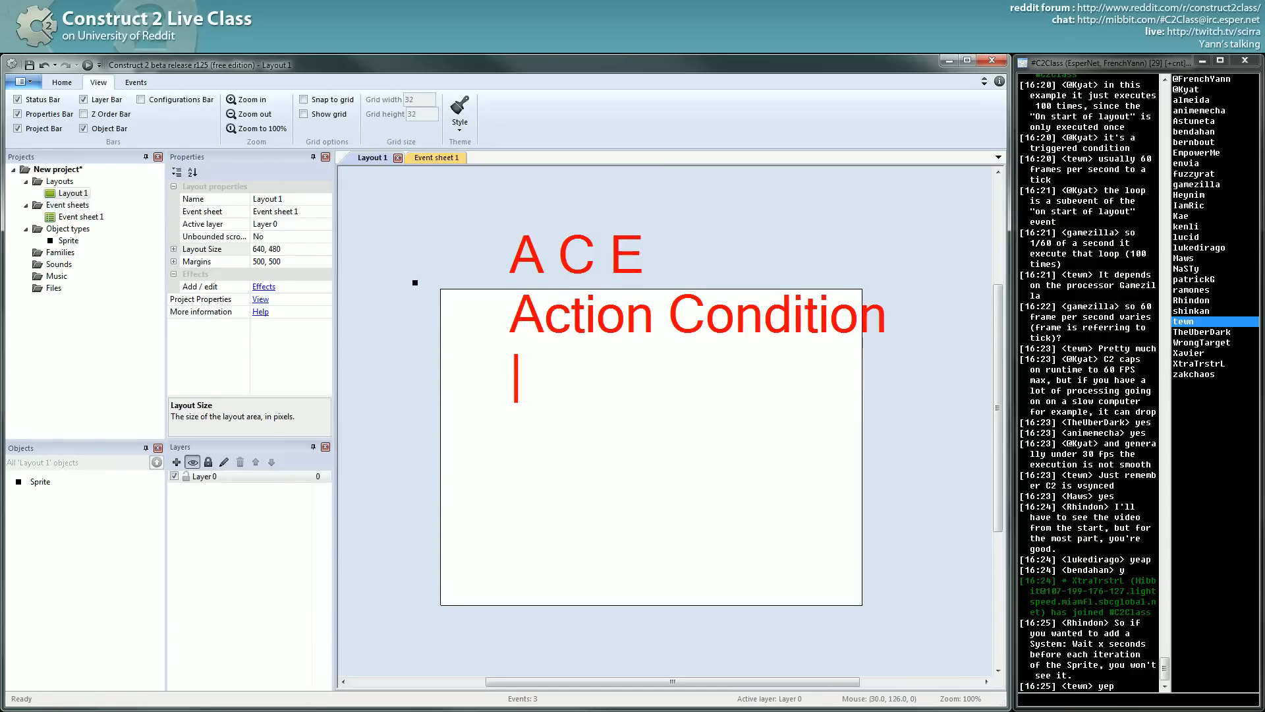
pyautogui.click(515, 274)
pyautogui.click(517, 389)
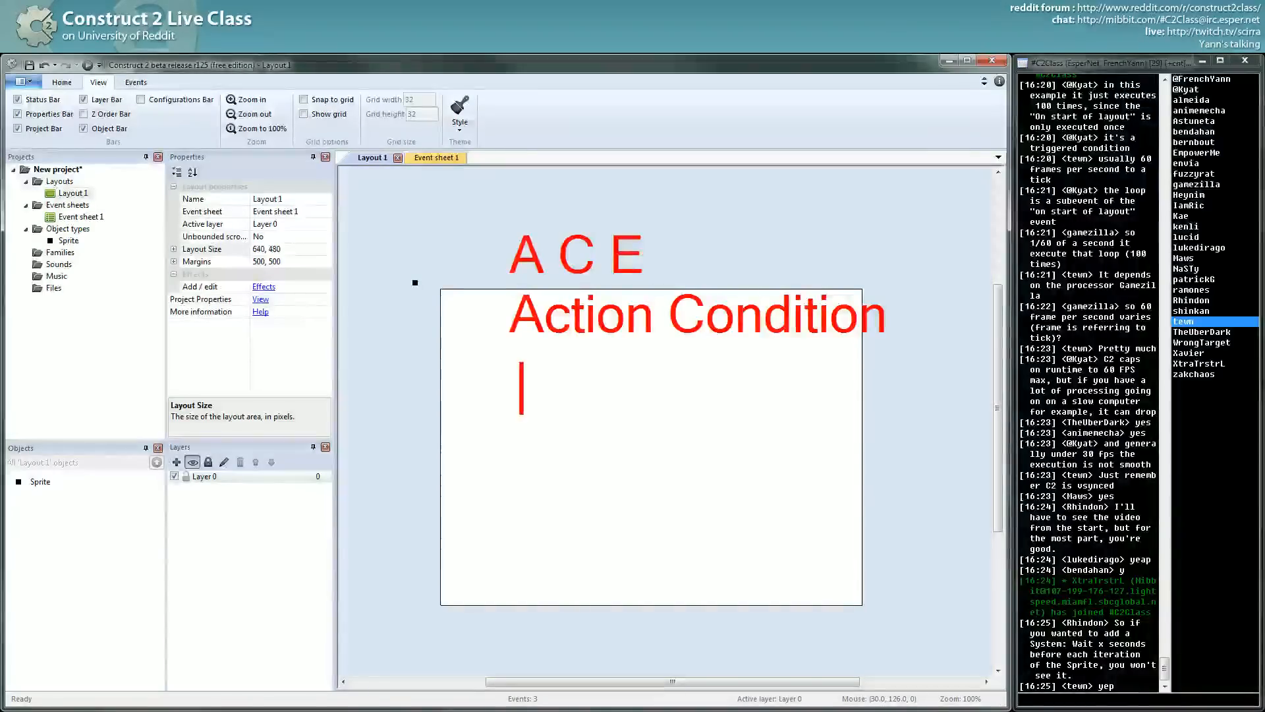
pyautogui.write('E')
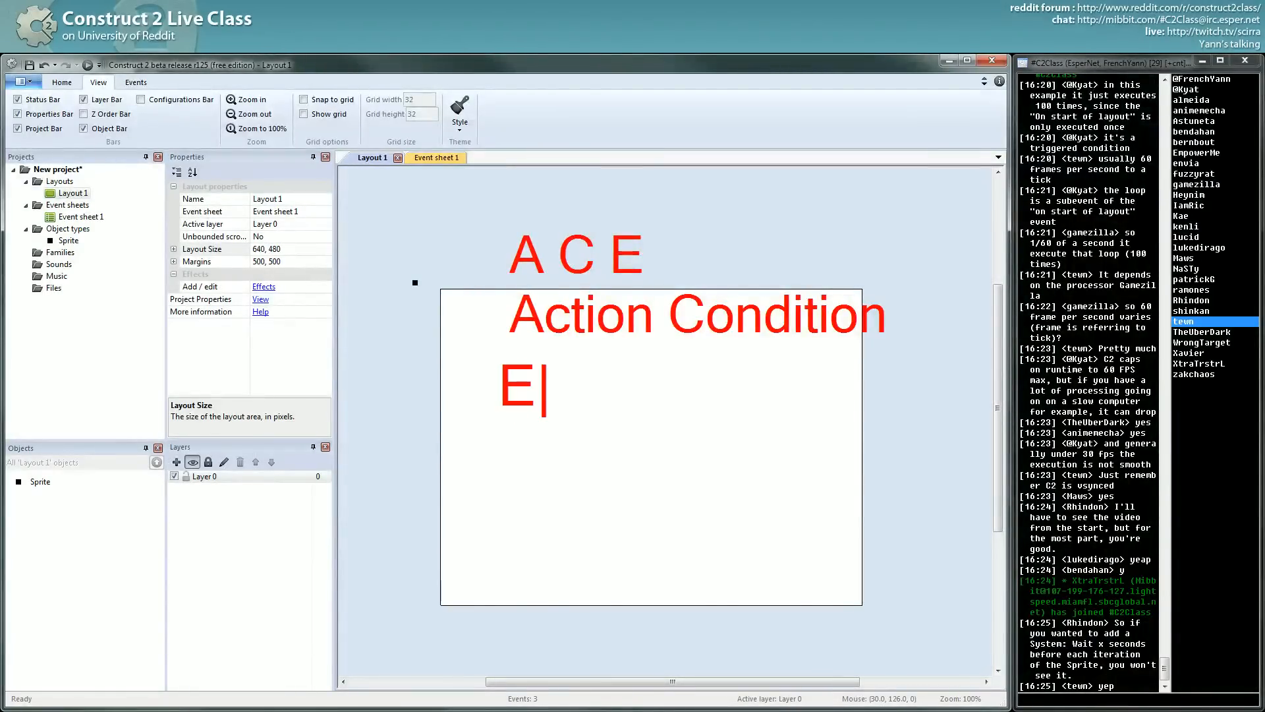
pyautogui.write('v')
pyautogui.press('BackSpace')
pyautogui.write('xpe')
pyautogui.press('BackSpace')
pyautogui.write('res')
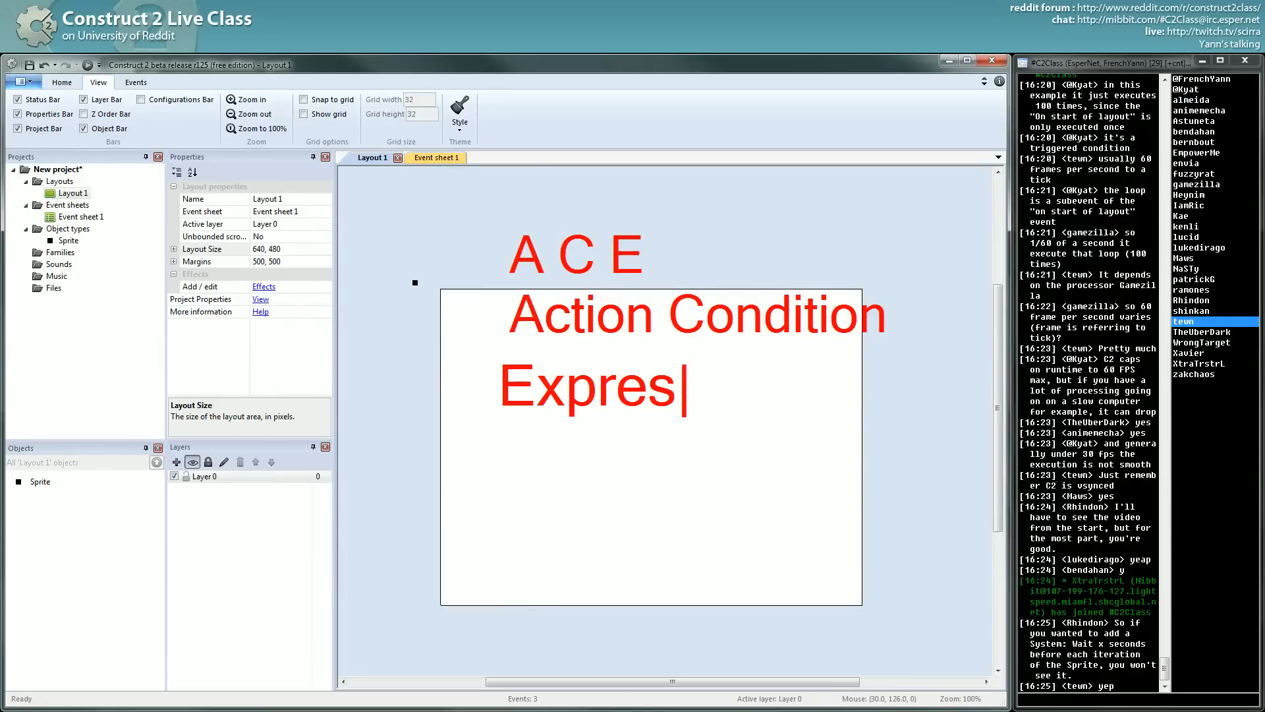
pyautogui.write('sion')
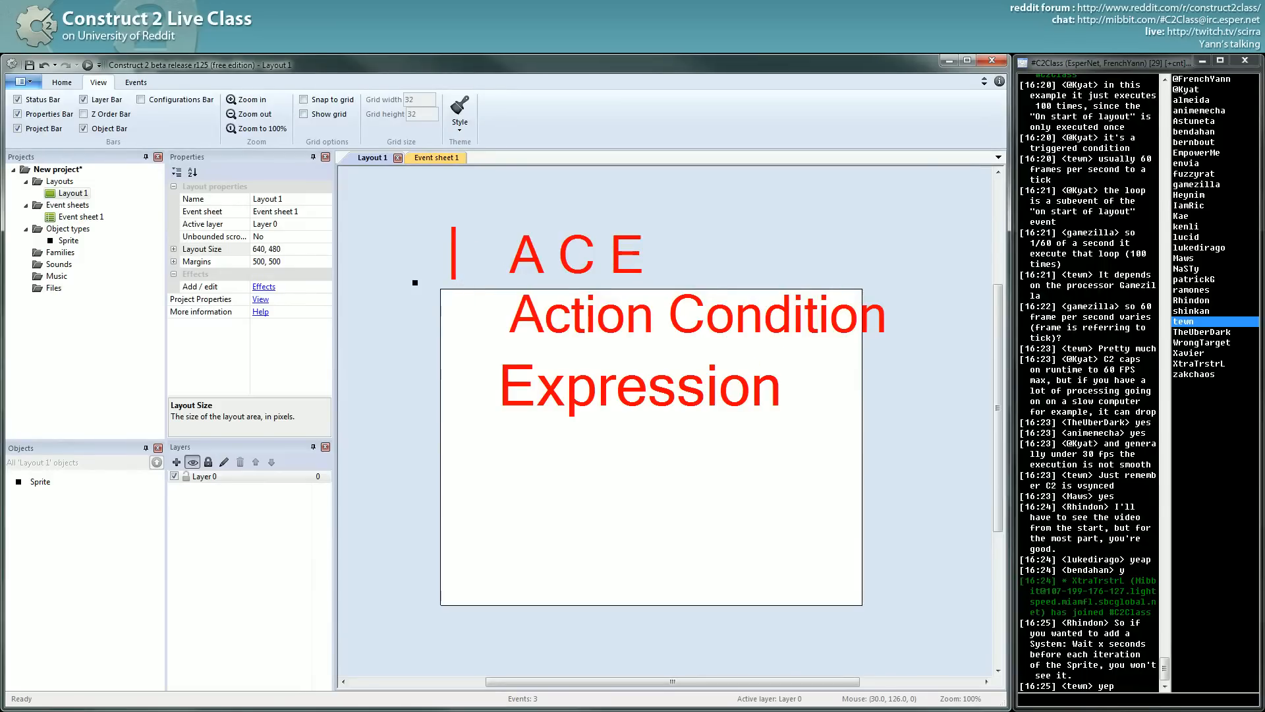
pyautogui.write('P')
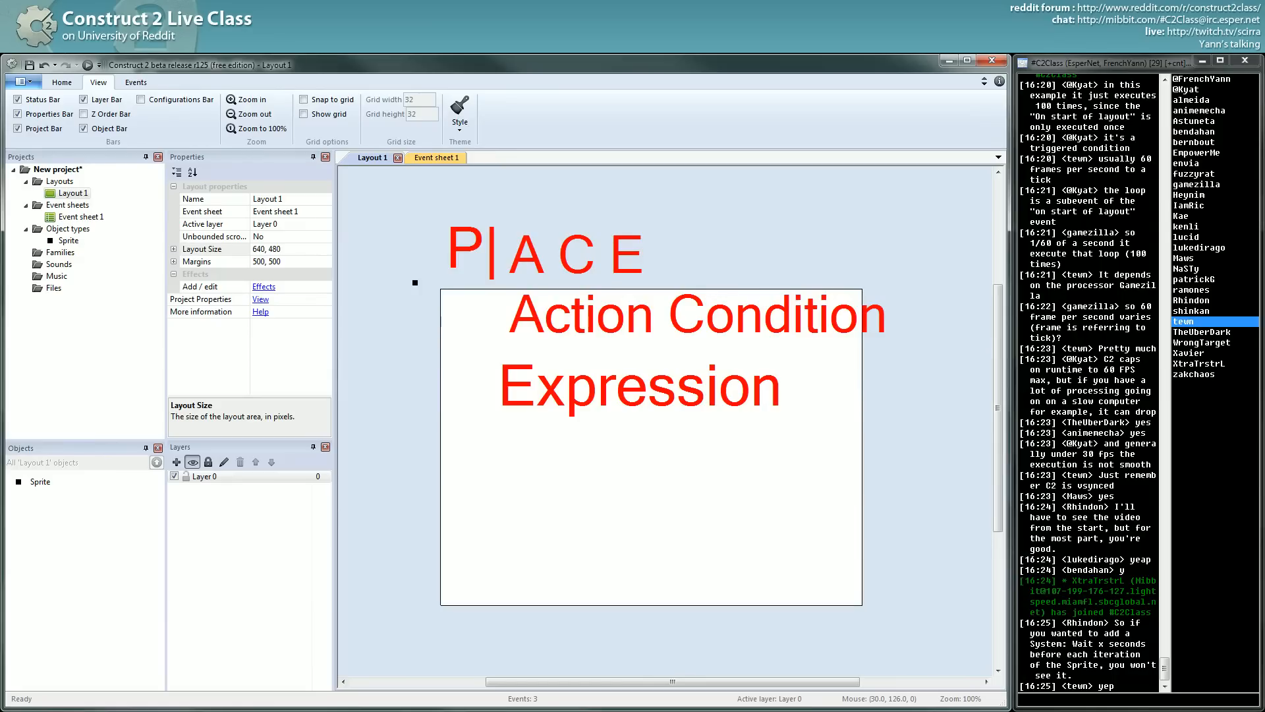
pyautogui.press('Escape')
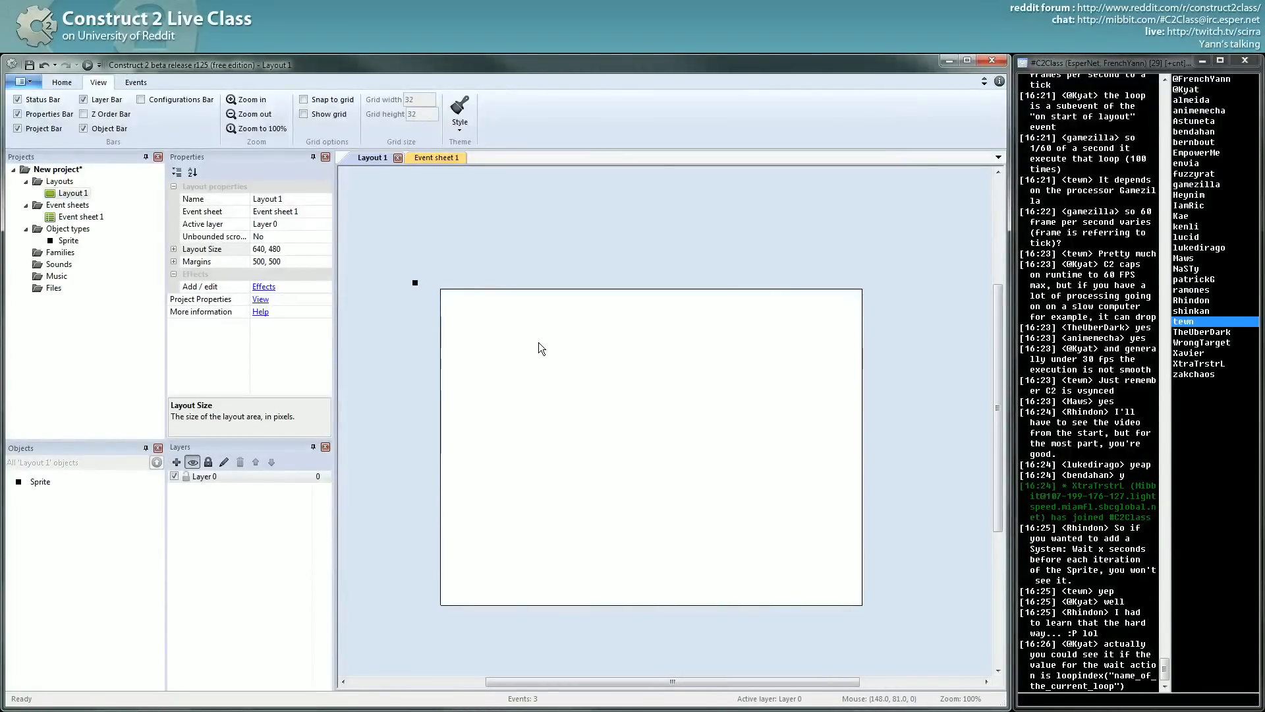
# Move the tiny Sprite into the layout area at 118, 134 and select it
pyautogui.moveTo(414, 284)
pyautogui.mouseDown()
pyautogui.moveTo(467, 309)
pyautogui.moveTo(521, 382)
pyautogui.mouseUp()
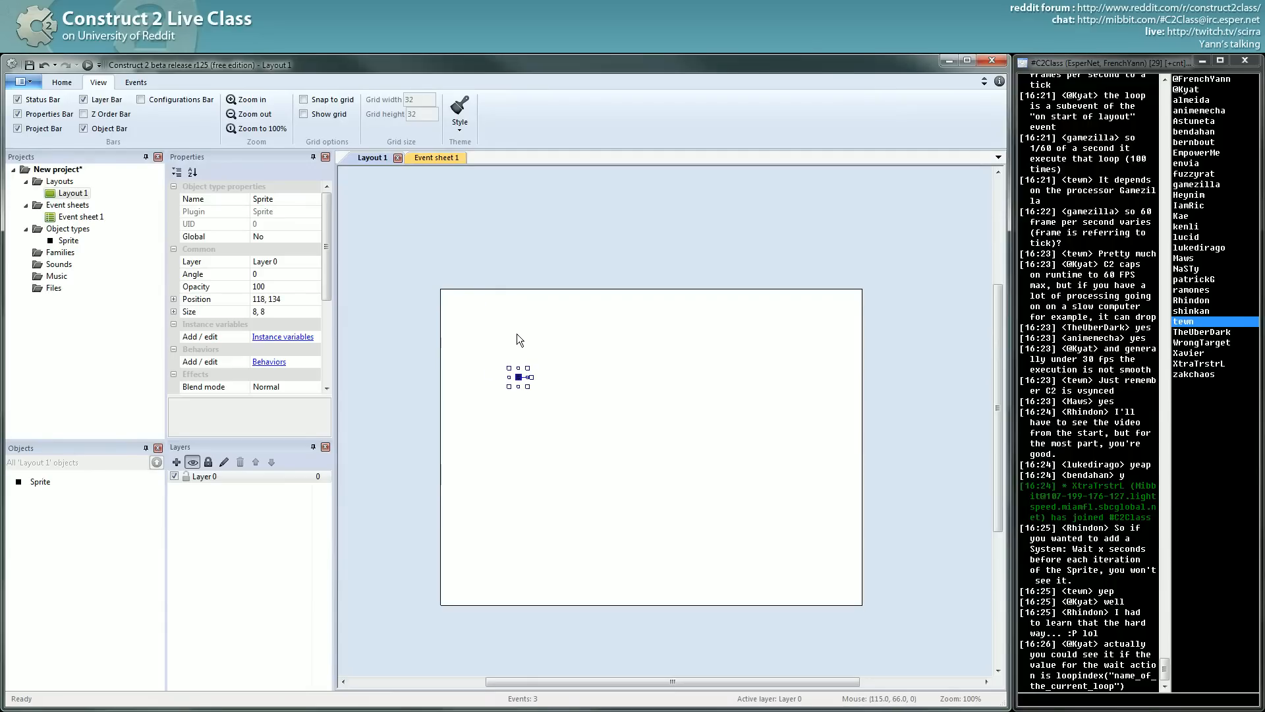
pyautogui.moveTo(504, 329); pyautogui.dragTo(543, 402)
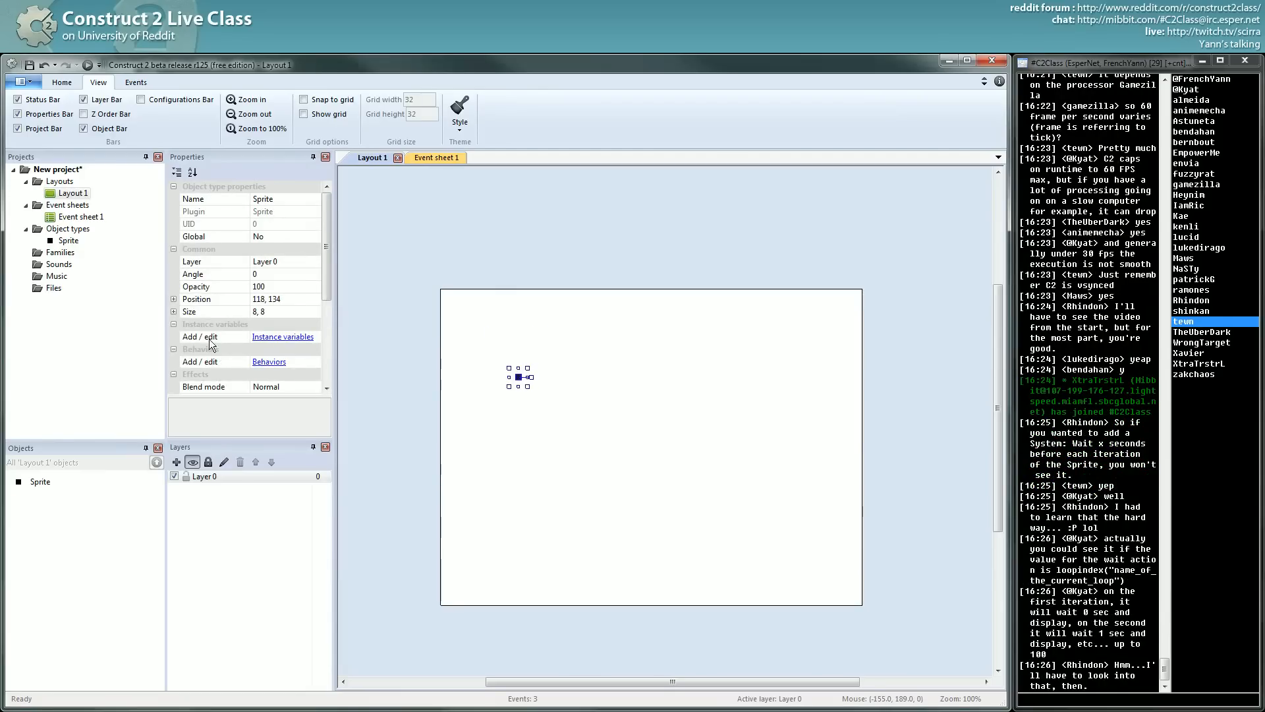
pyautogui.click(492, 354)
pyautogui.click(519, 377)
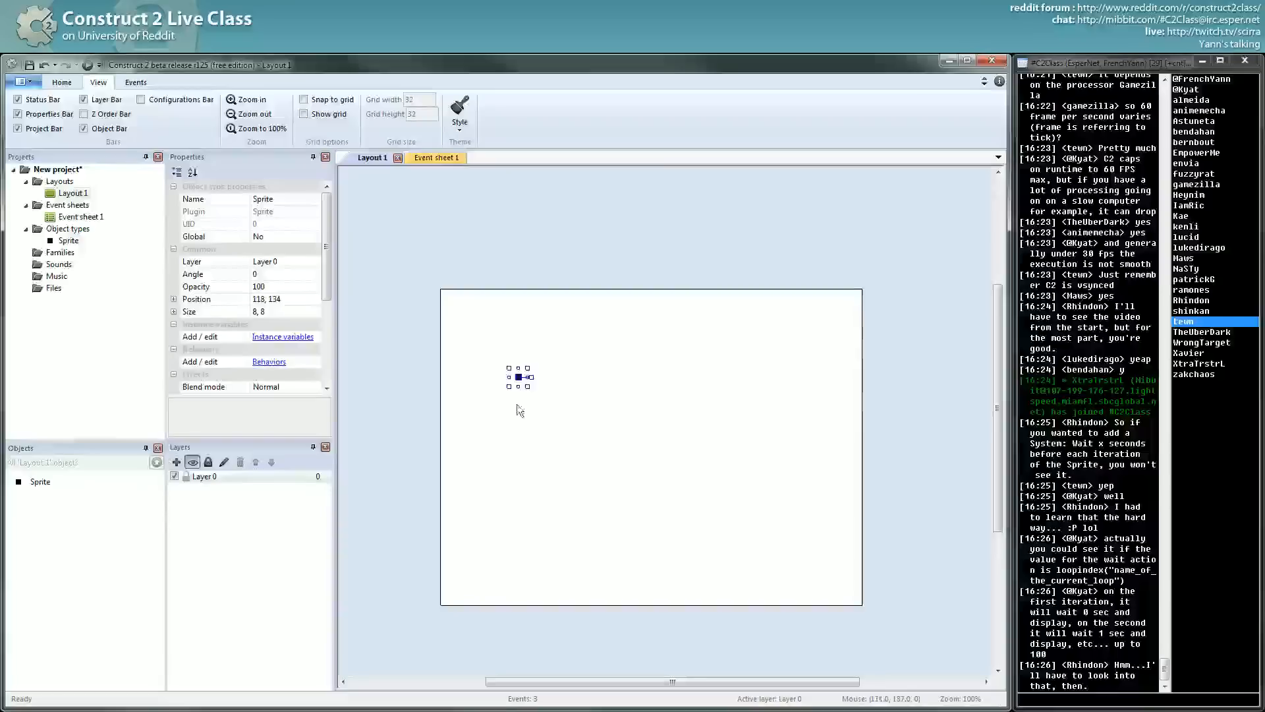
# Inspect the Object types Plugin property, cancel an Insert New Object dialog, and reselect the Sprite
pyautogui.click(70, 228)
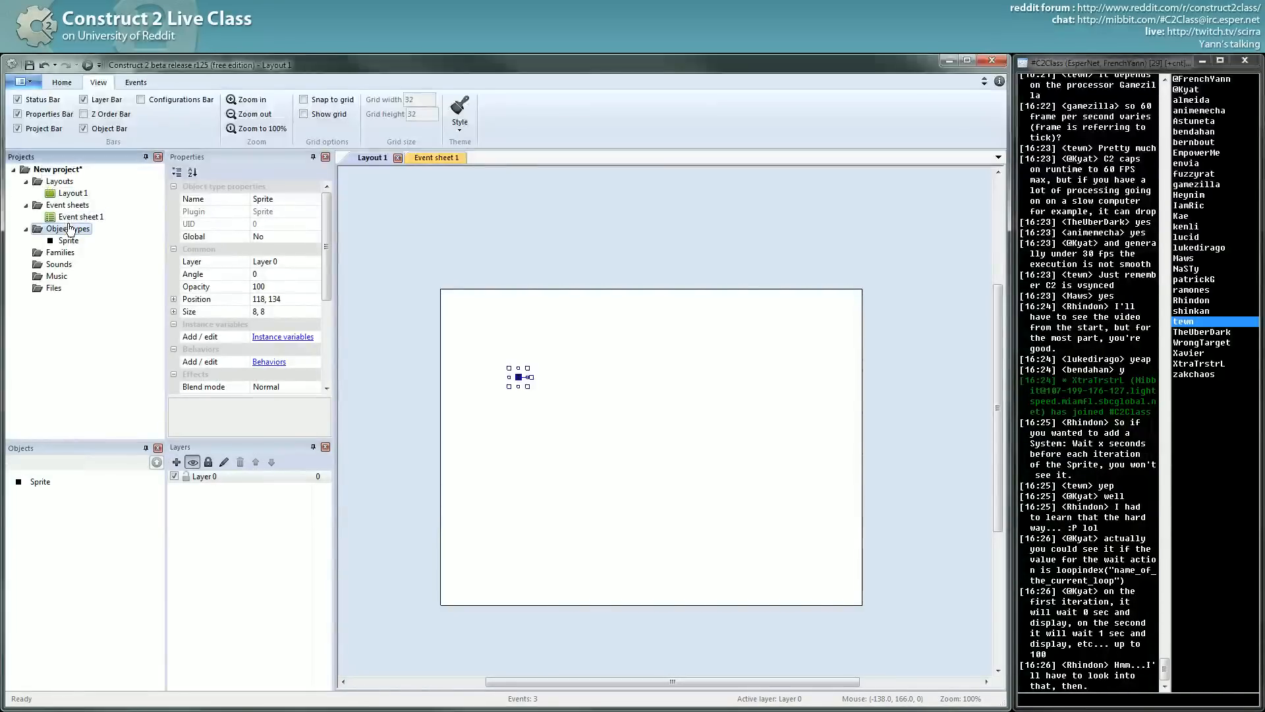
pyautogui.click(275, 209)
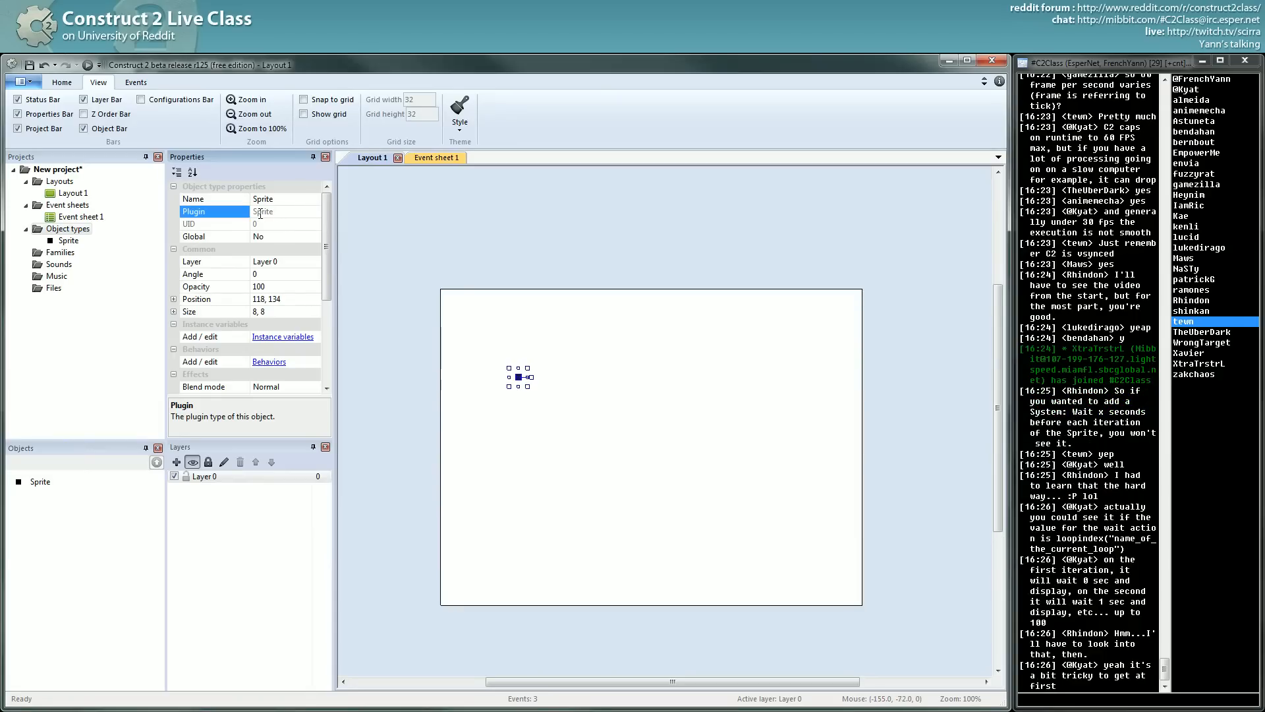
pyautogui.doubleClick(501, 333)
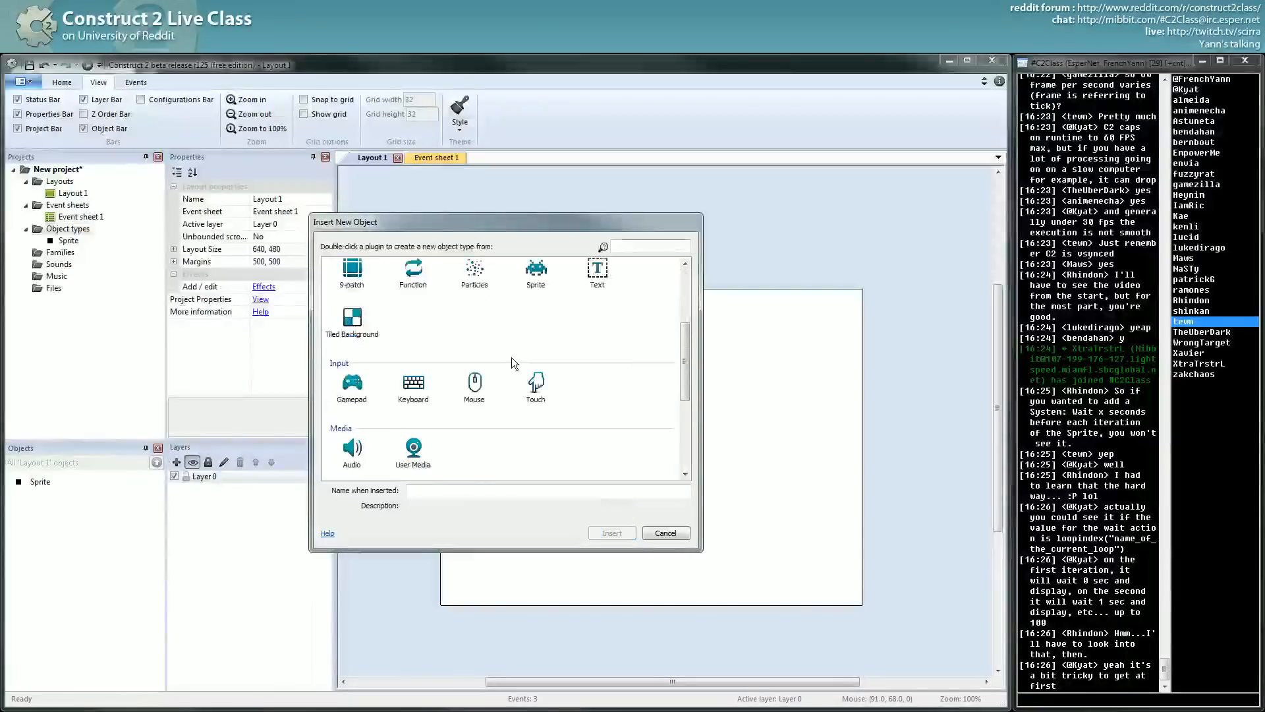
pyautogui.scroll(-2, 510, 357)
pyautogui.scroll(5, 512, 357)
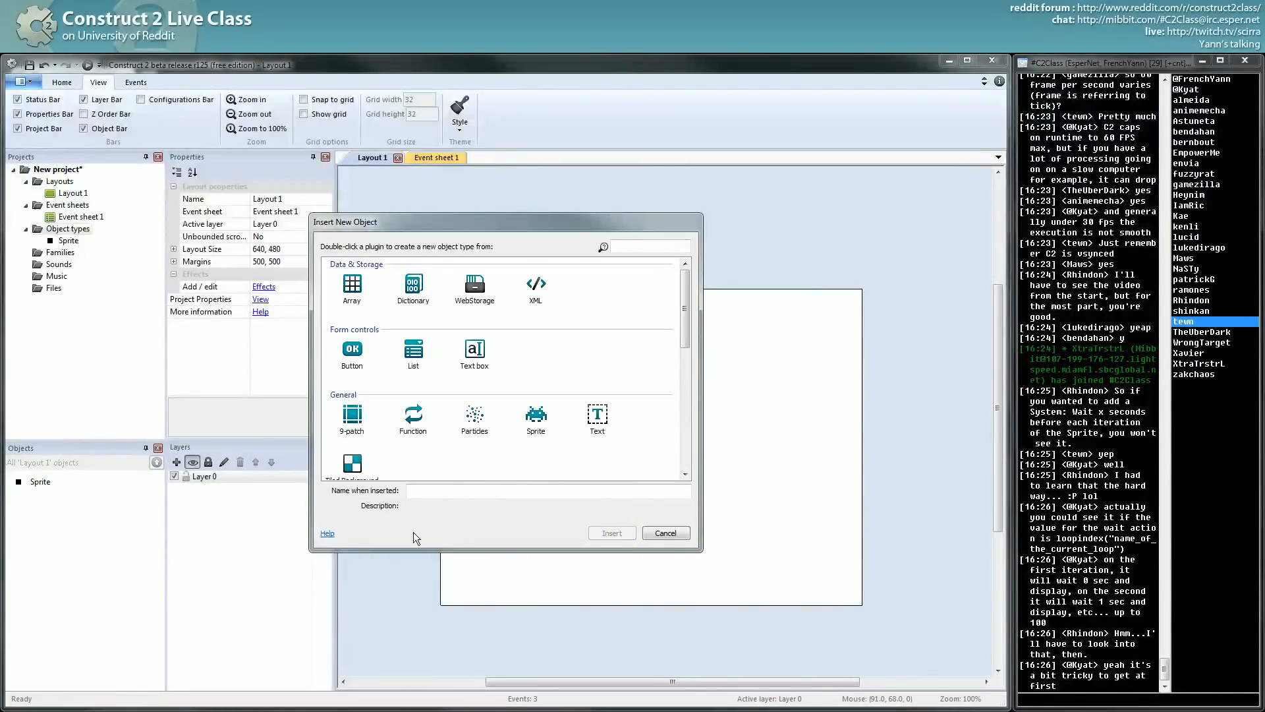
pyautogui.click(665, 534)
pyautogui.click(521, 378)
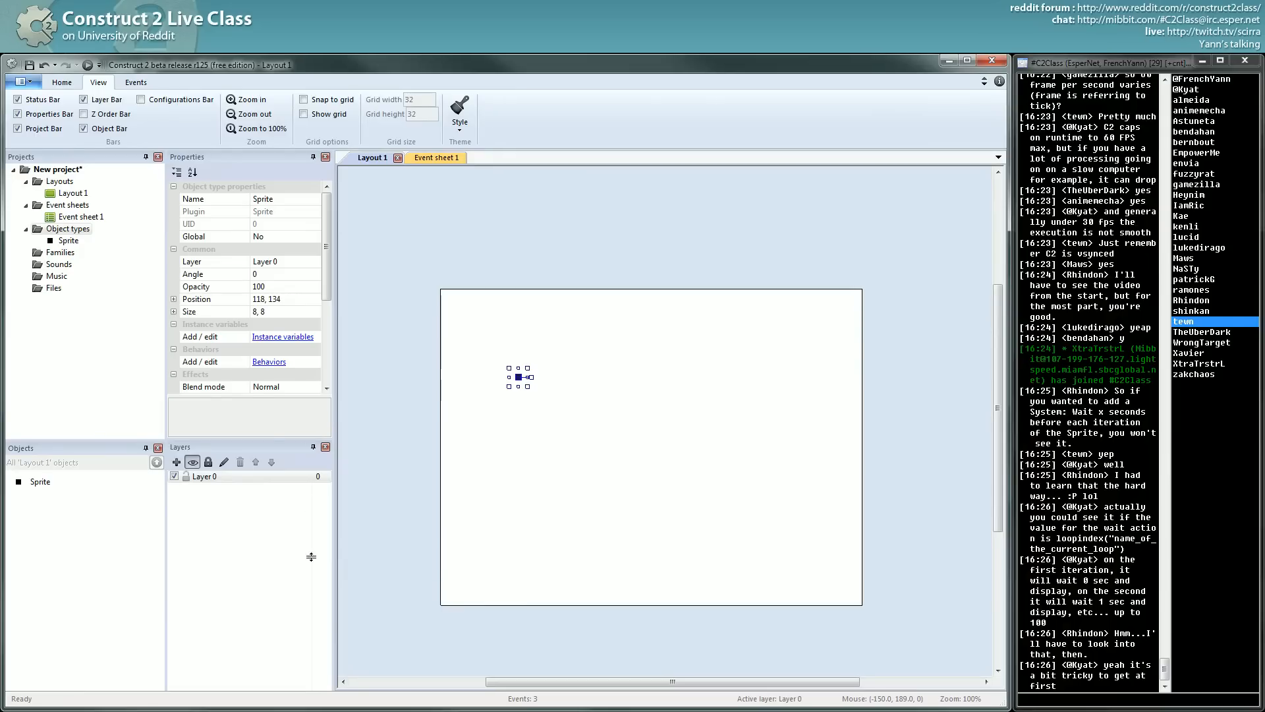
# Read the Sprite's Animations, Size, Initial visibility, Initial frame and Collisions property descriptions
pyautogui.moveTo(309, 441); pyautogui.dragTo(309, 572)
pyautogui.scroll(-2, 309, 400)
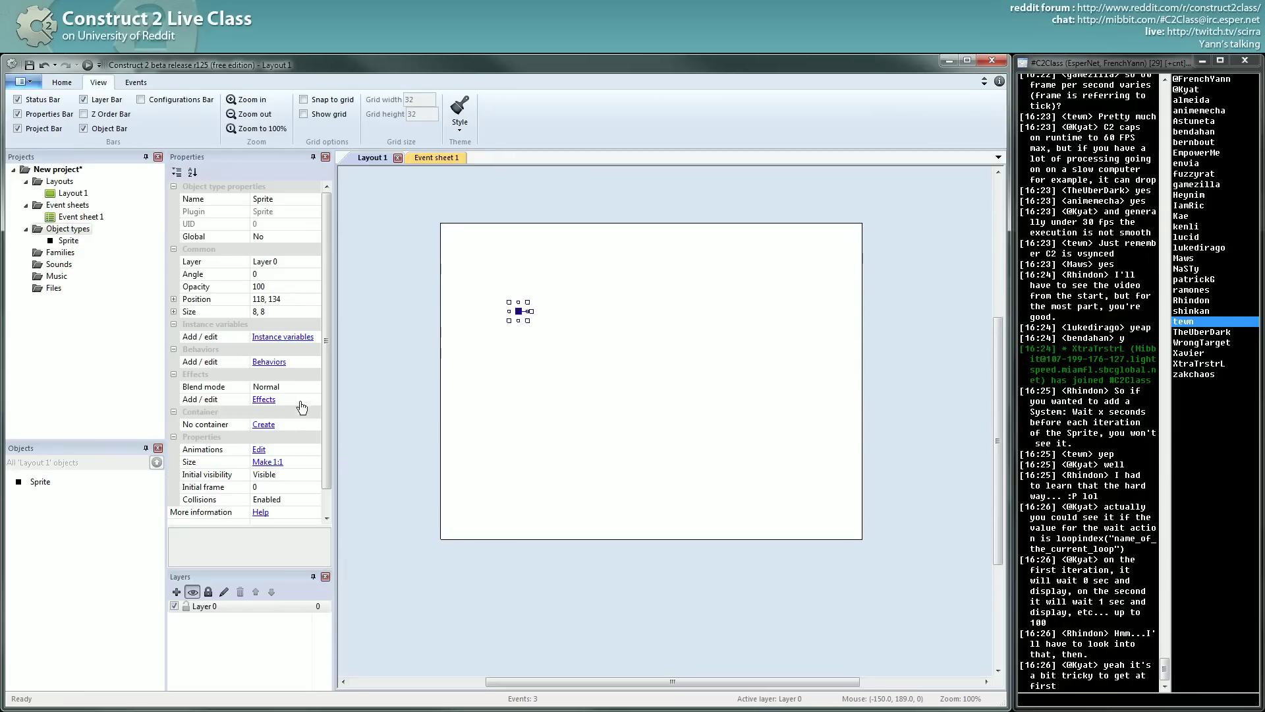
pyautogui.click(202, 449)
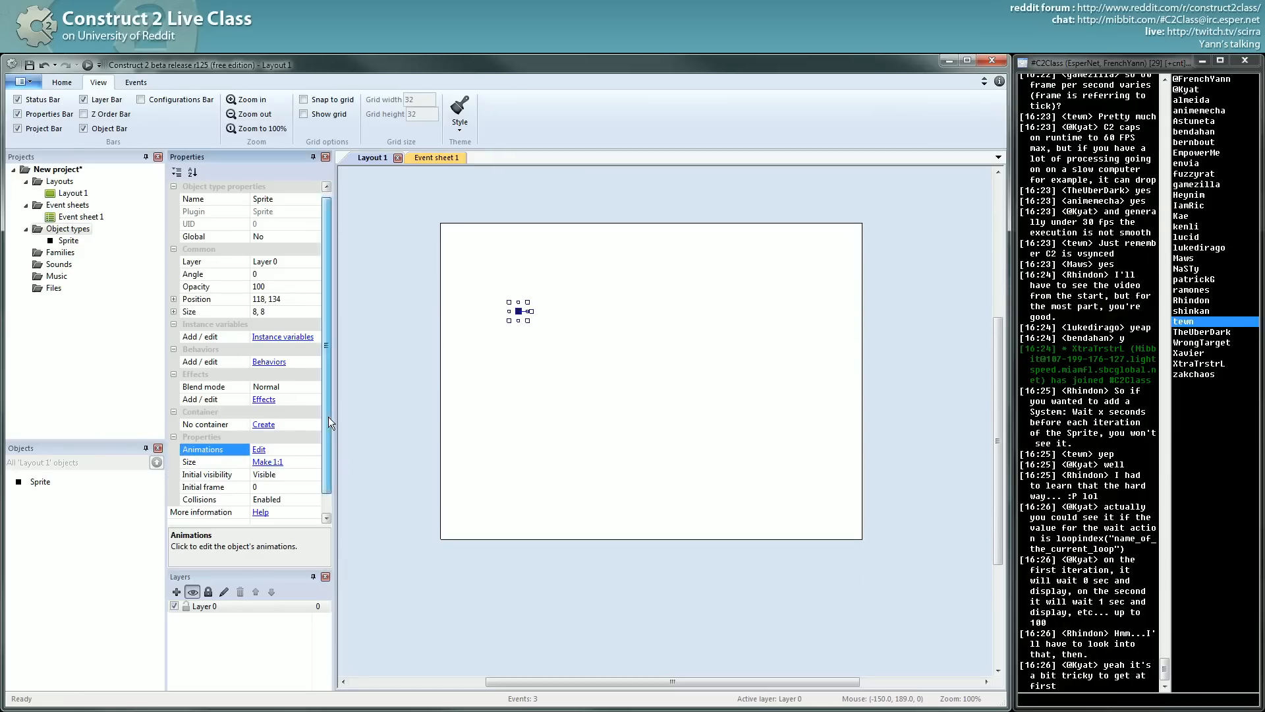
pyautogui.scroll(-1, 329, 415)
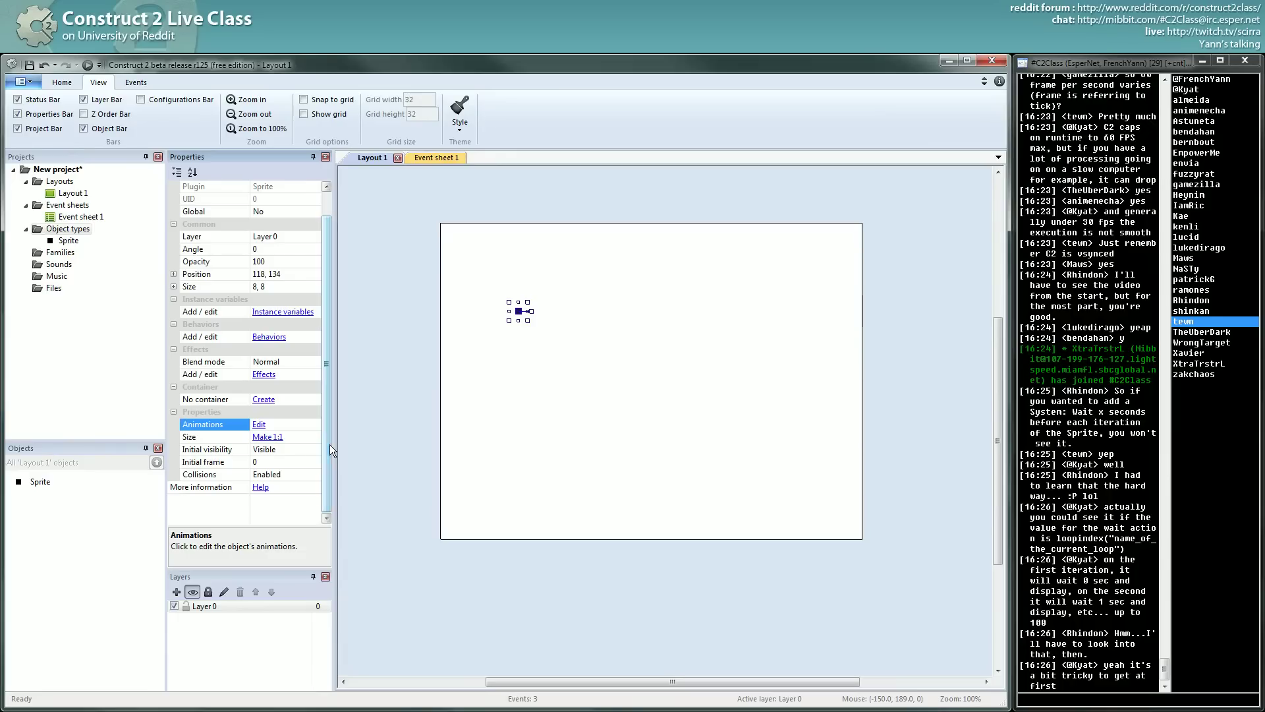
pyautogui.click(205, 437)
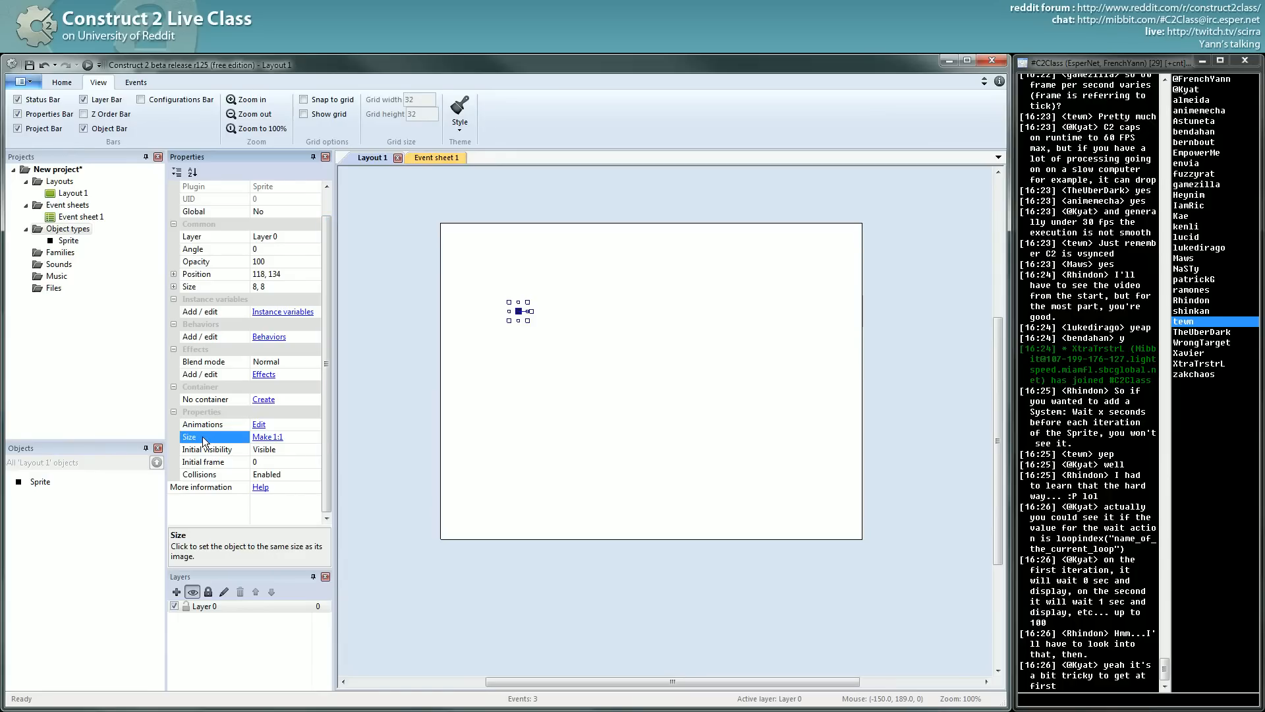
pyautogui.click(206, 449)
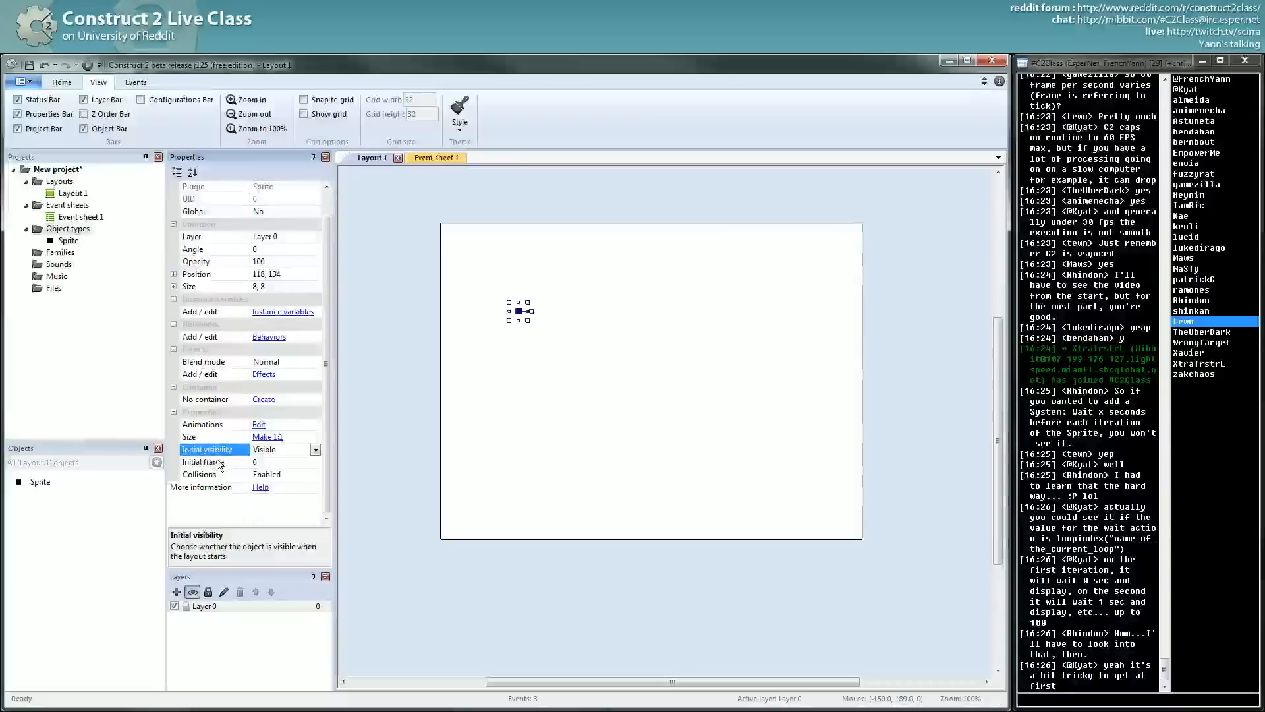
pyautogui.click(217, 461)
pyautogui.click(220, 473)
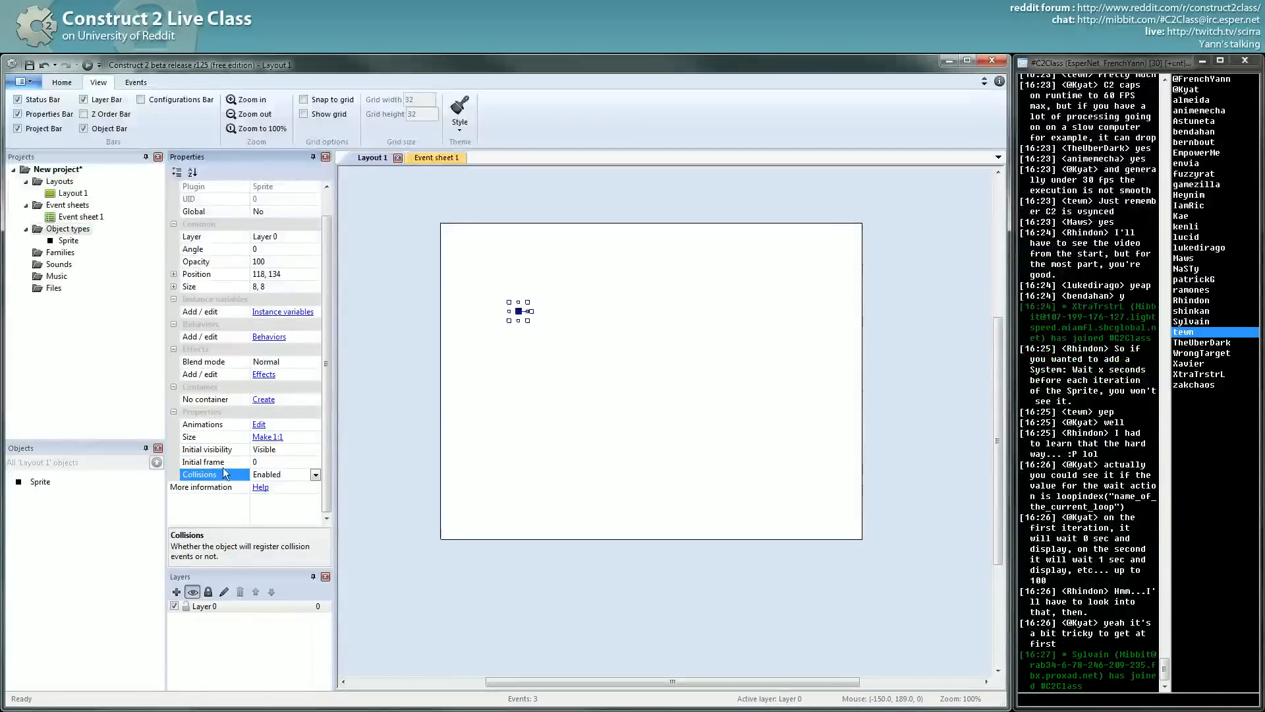
pyautogui.scroll(3, 329, 416)
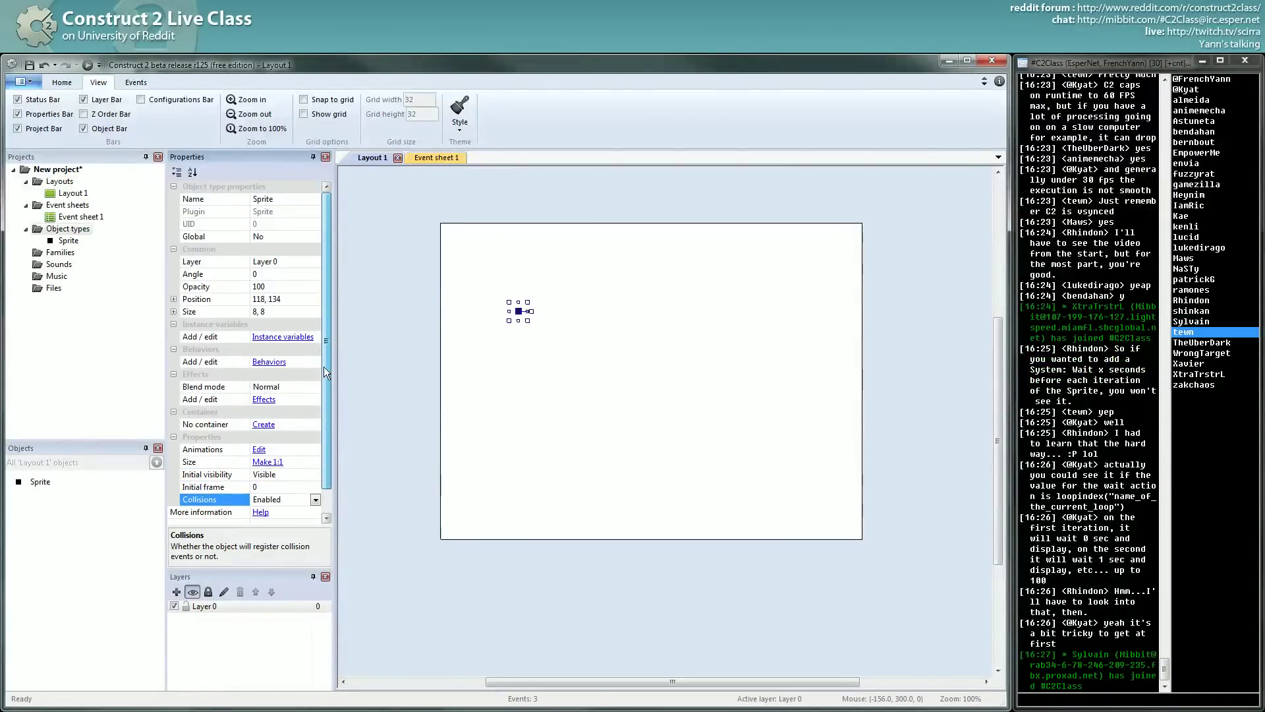
# Read the Common property descriptions for Position, Opacity and Angle
pyautogui.click(191, 248)
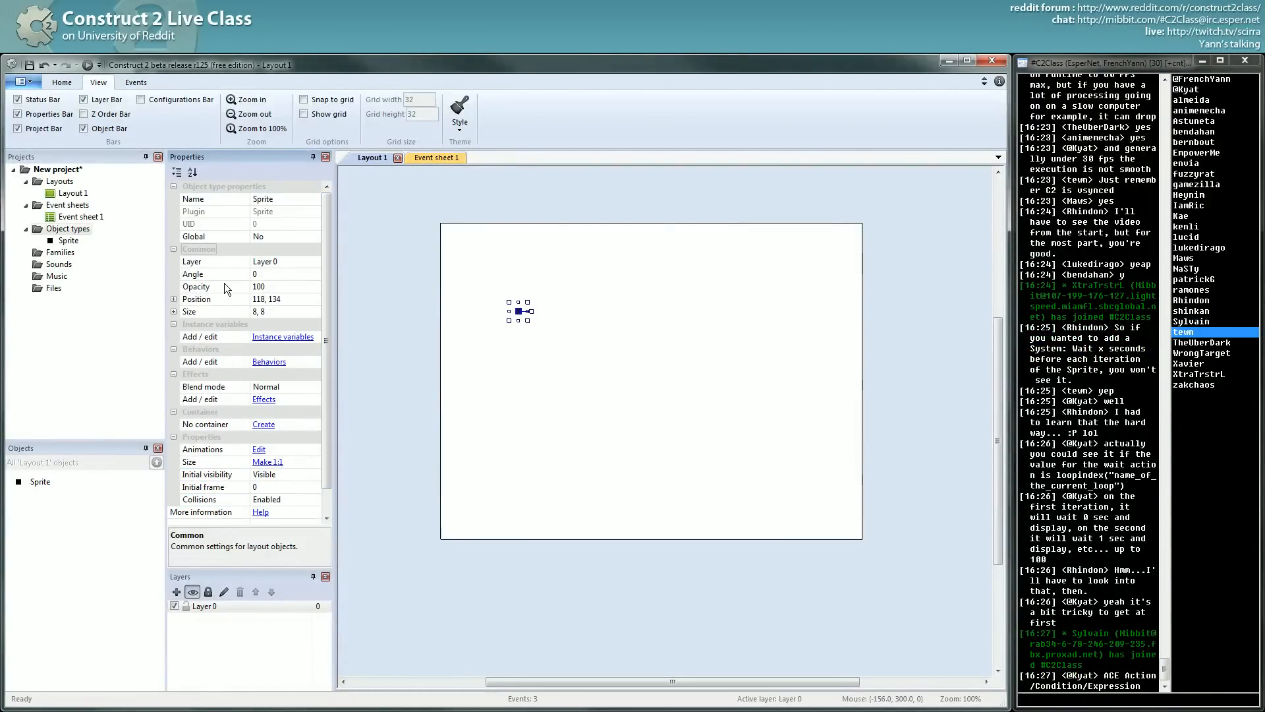
pyautogui.click(205, 284)
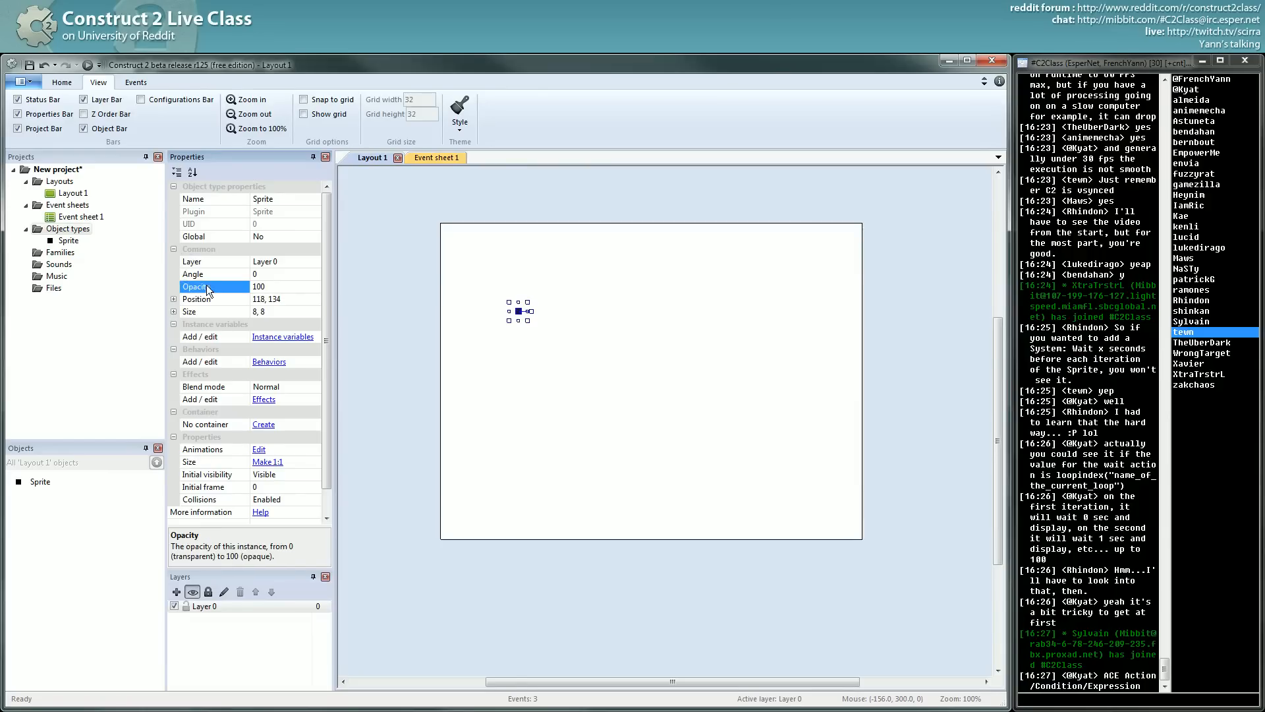
pyautogui.click(202, 311)
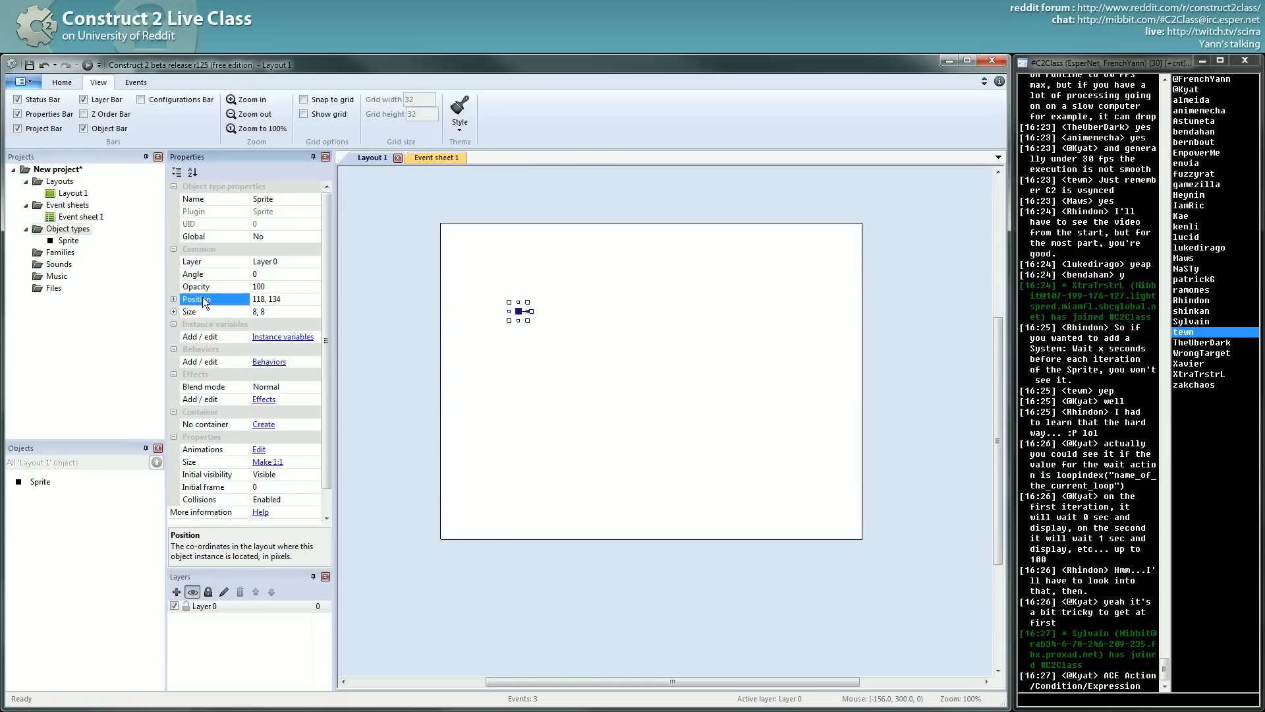
pyautogui.click(203, 287)
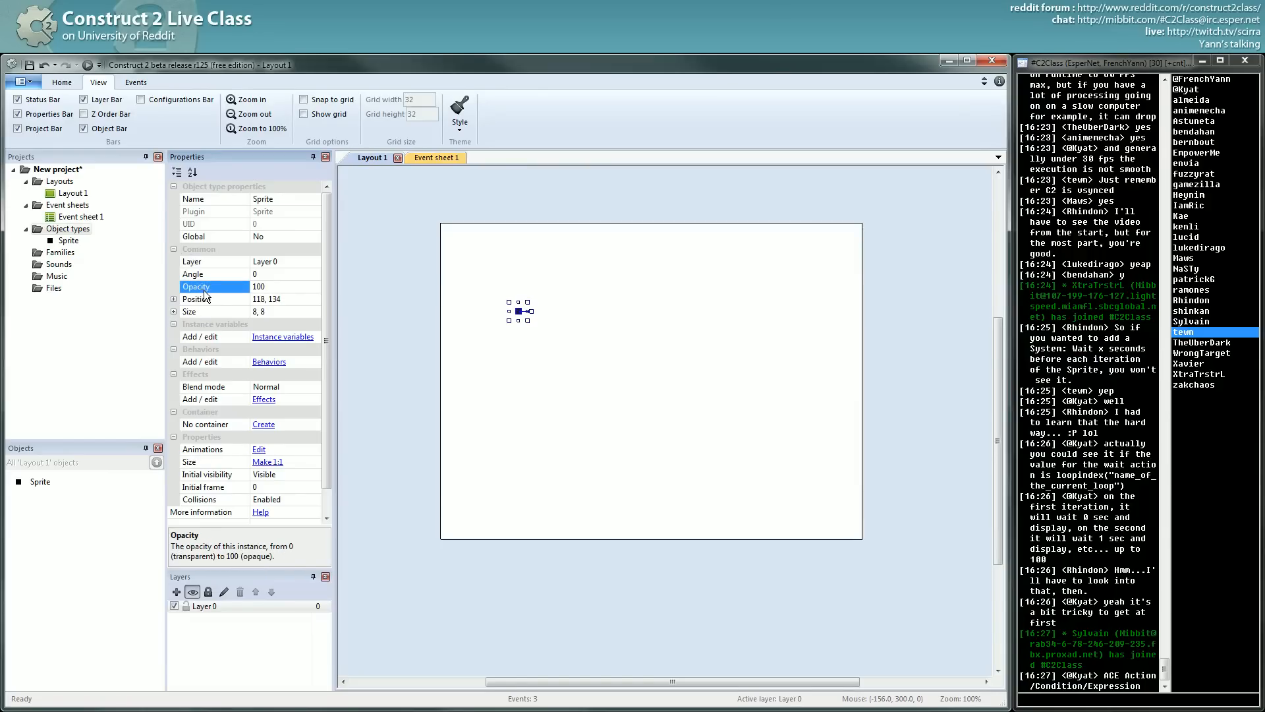
pyautogui.click(205, 274)
pyautogui.click(203, 286)
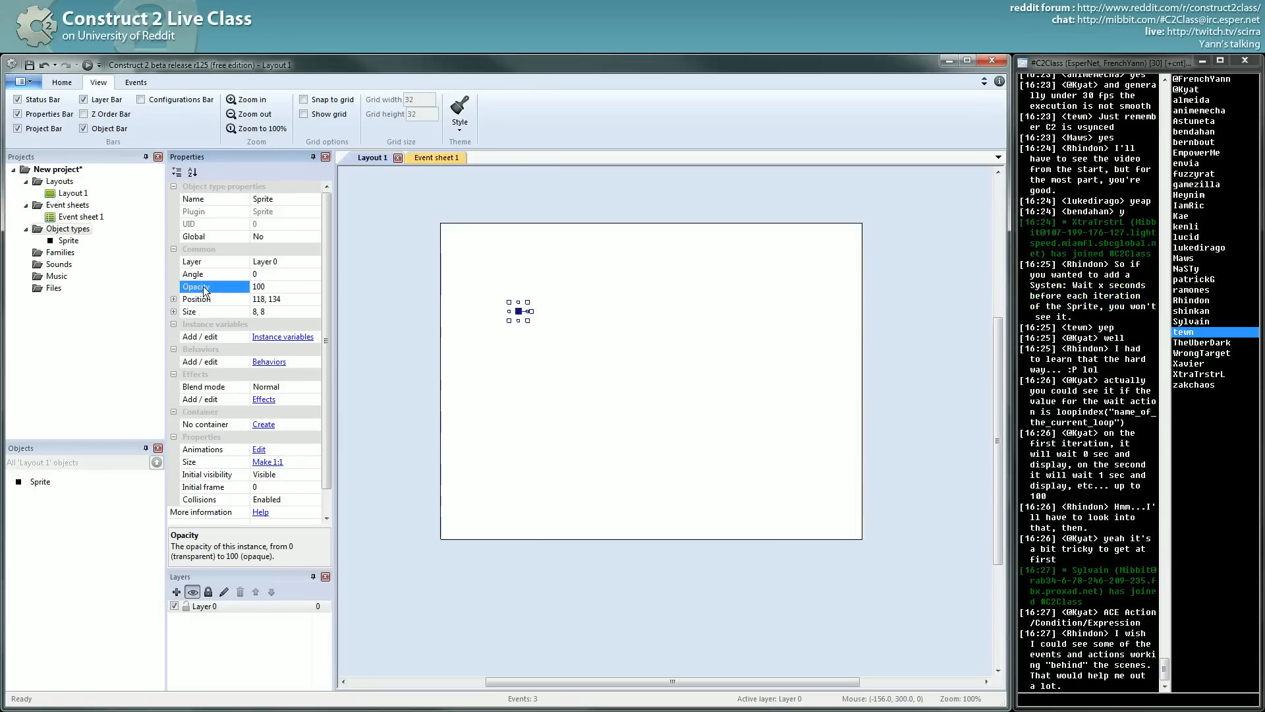
pyautogui.click(224, 300)
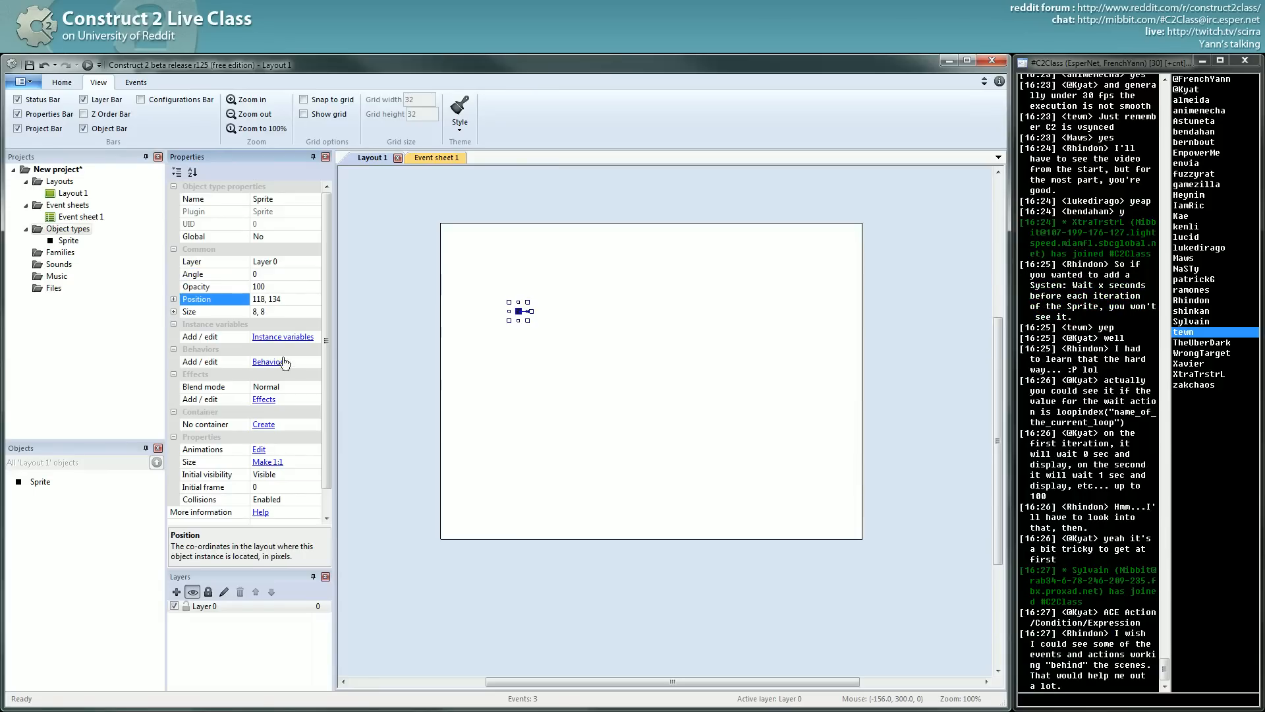
pyautogui.click(328, 383)
pyautogui.scroll(2, 326, 377)
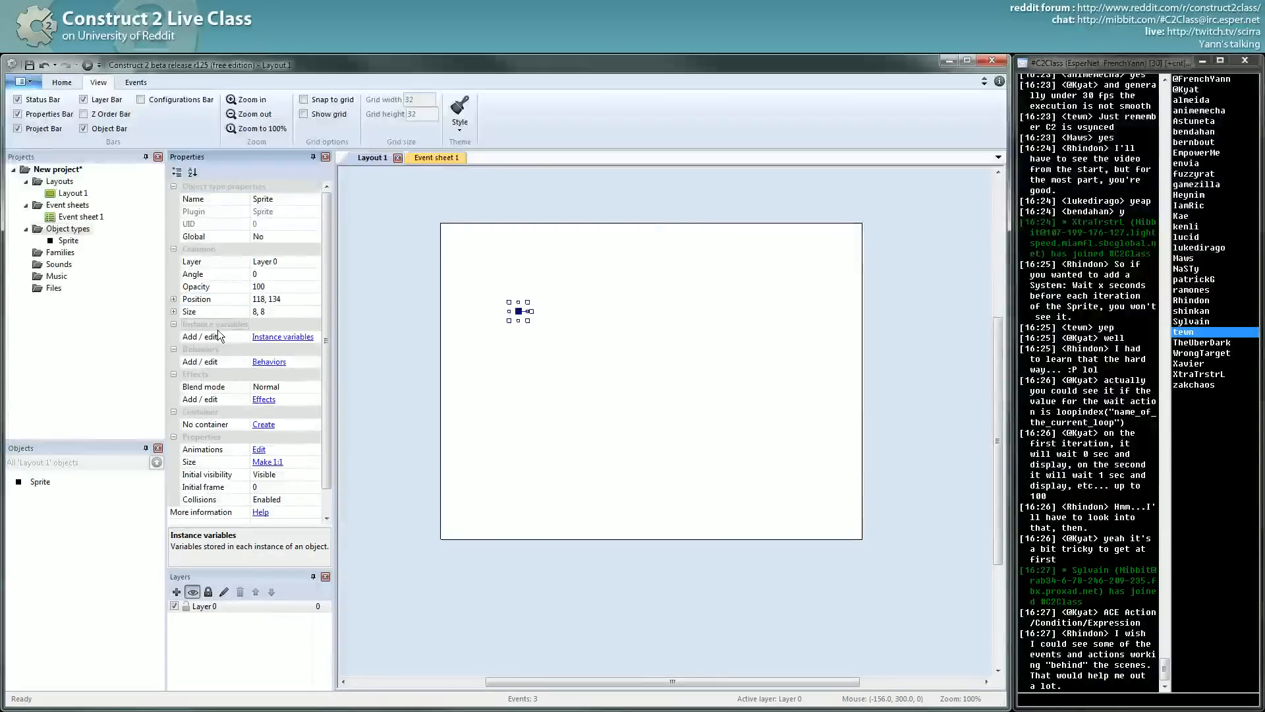
# Read what Instance variables, Behaviors and Blend mode are for
pyautogui.click(202, 334)
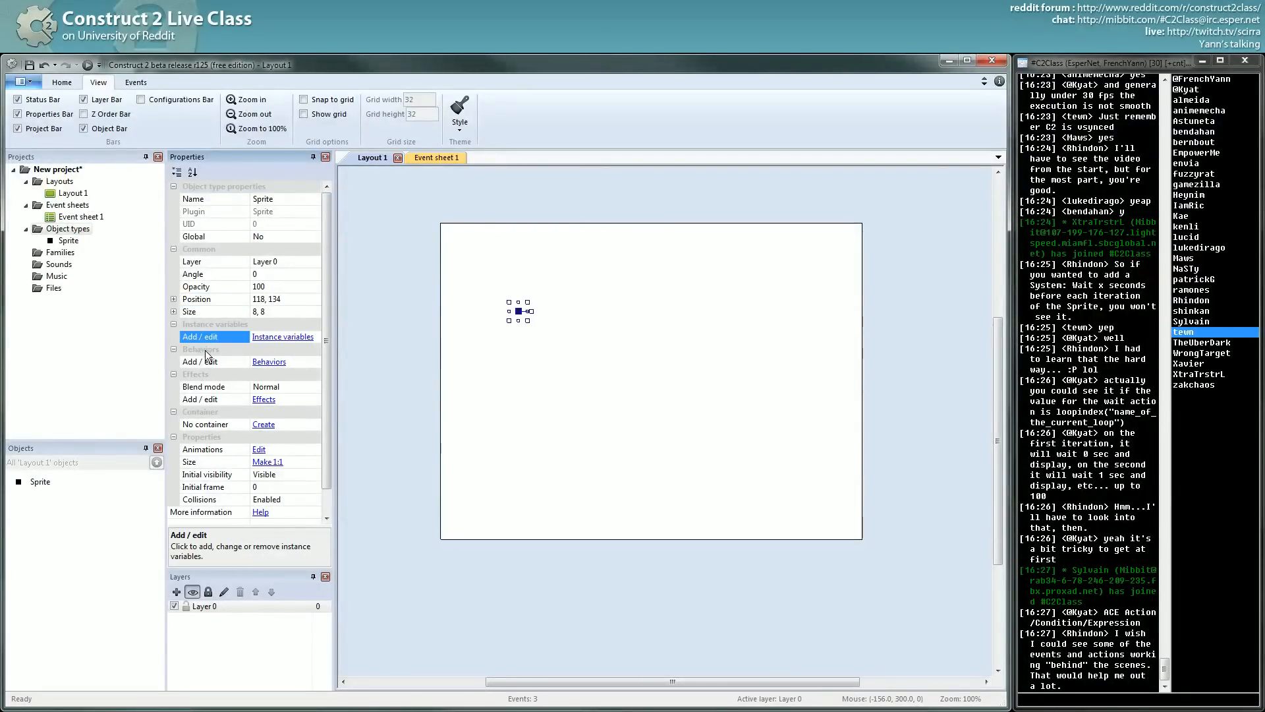
pyautogui.click(201, 361)
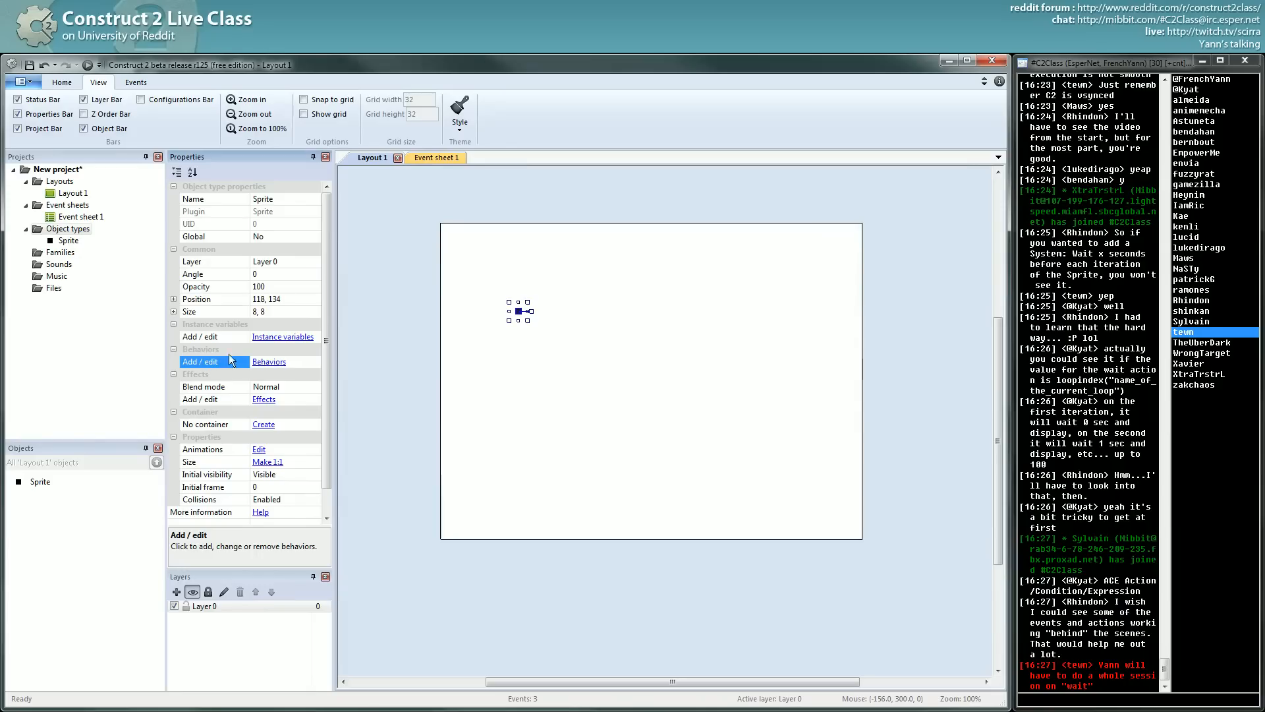
pyautogui.click(198, 387)
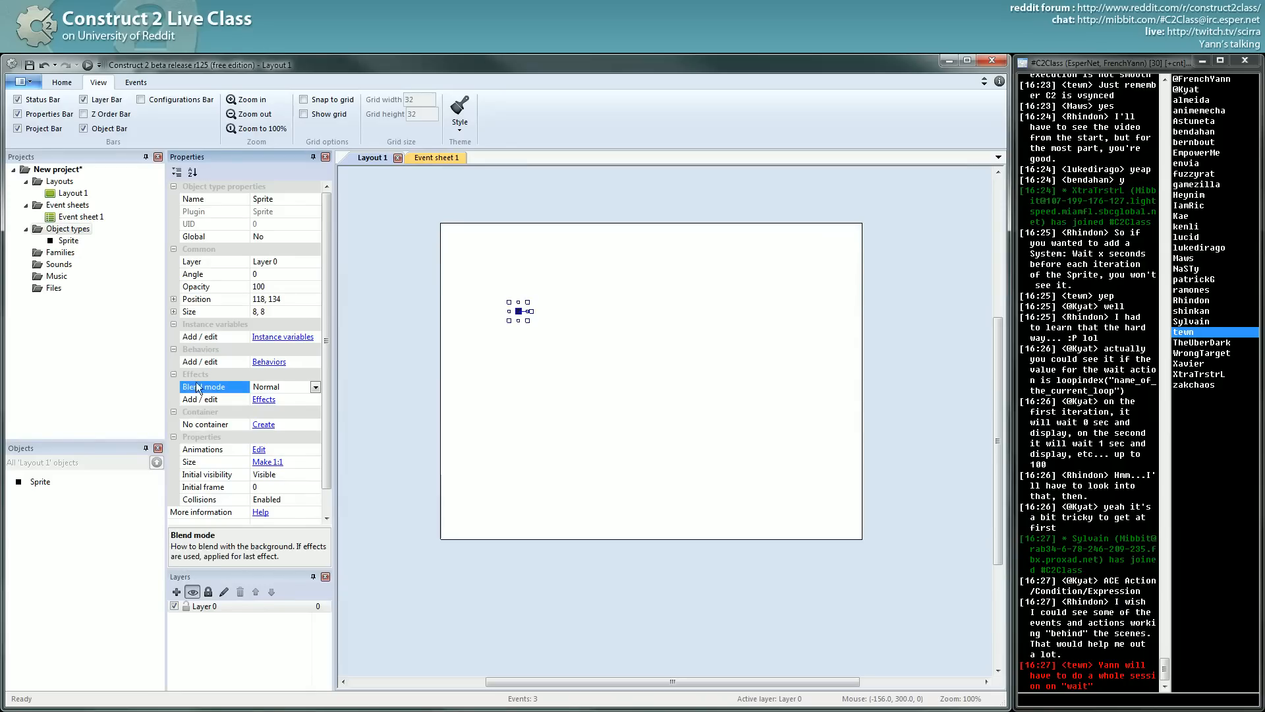
pyautogui.click(201, 336)
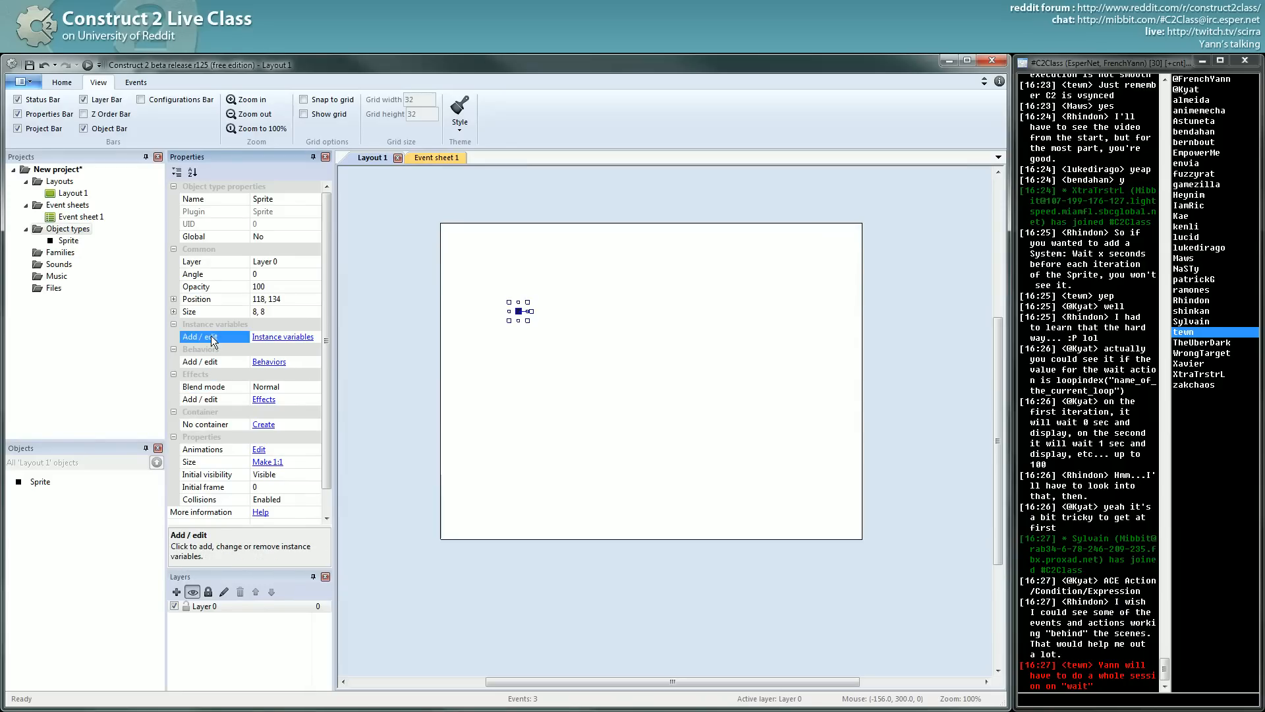
# Move the Sprite down-right to 158, 161 on Layout 1 and return to Event sheet 1
pyautogui.moveTo(601, 243); pyautogui.dragTo(472, 390)
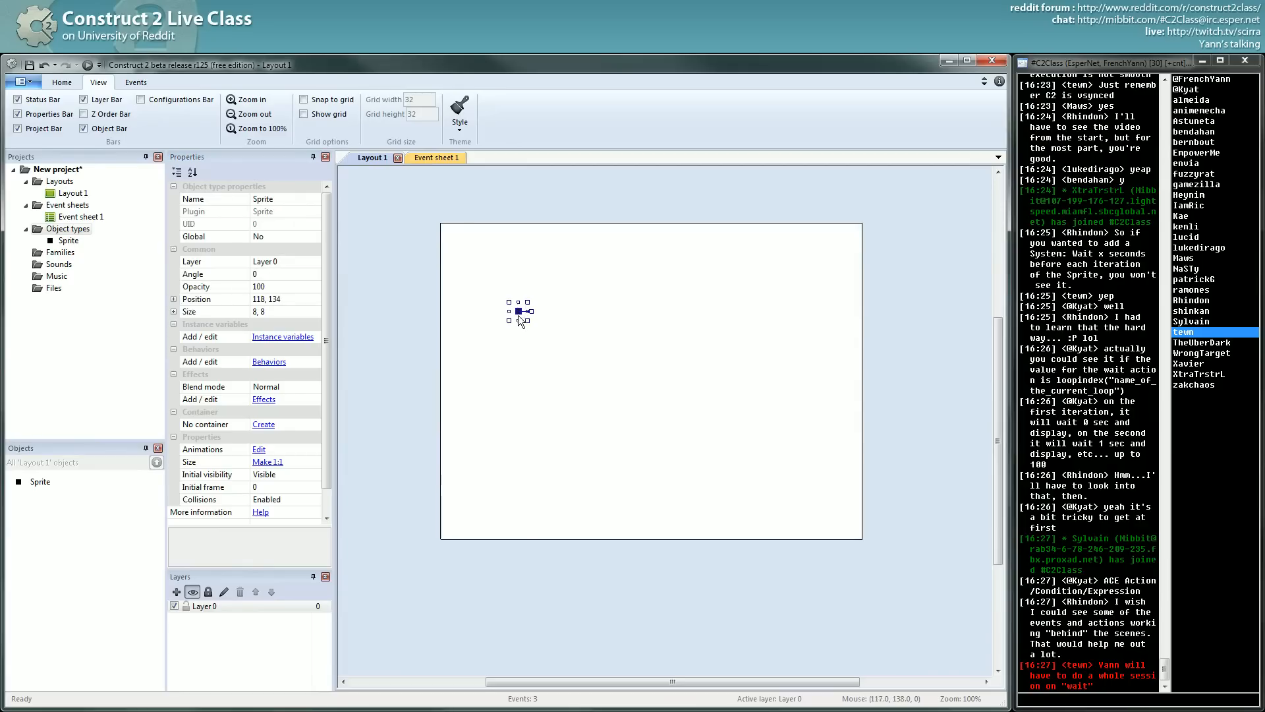
pyautogui.moveTo(519, 310); pyautogui.dragTo(555, 334)
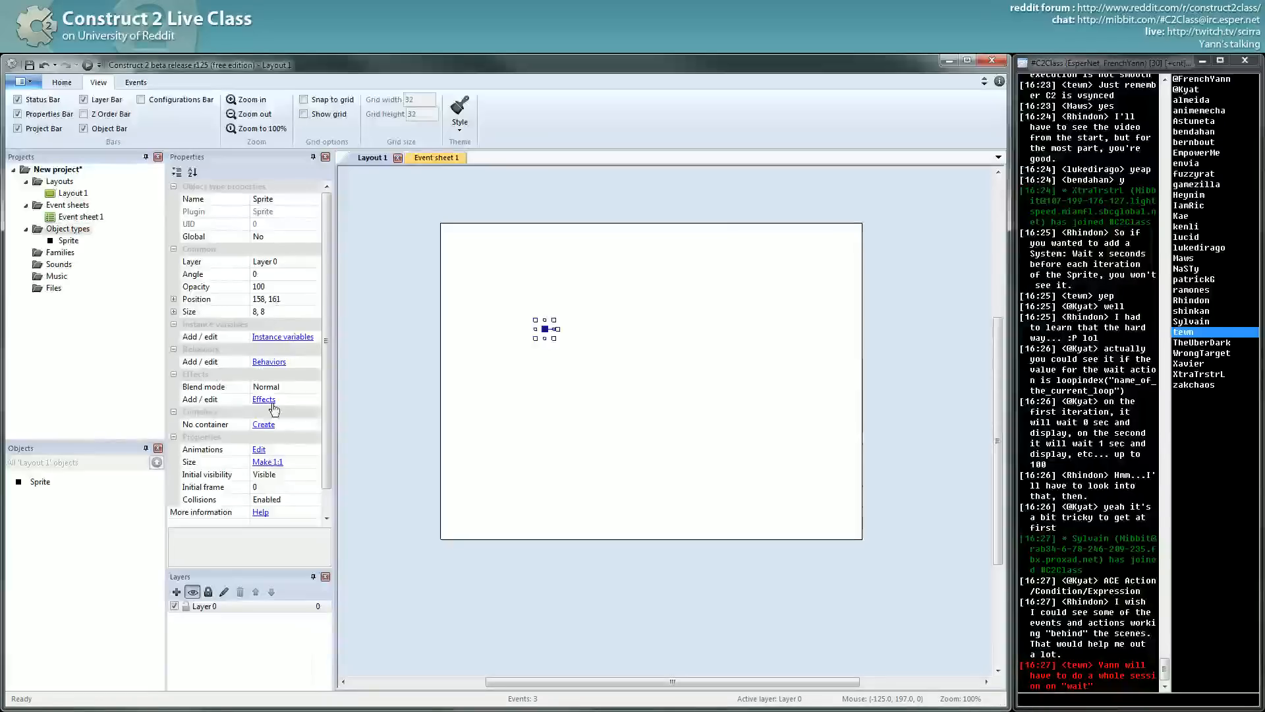
pyautogui.scroll(-1, 322, 448)
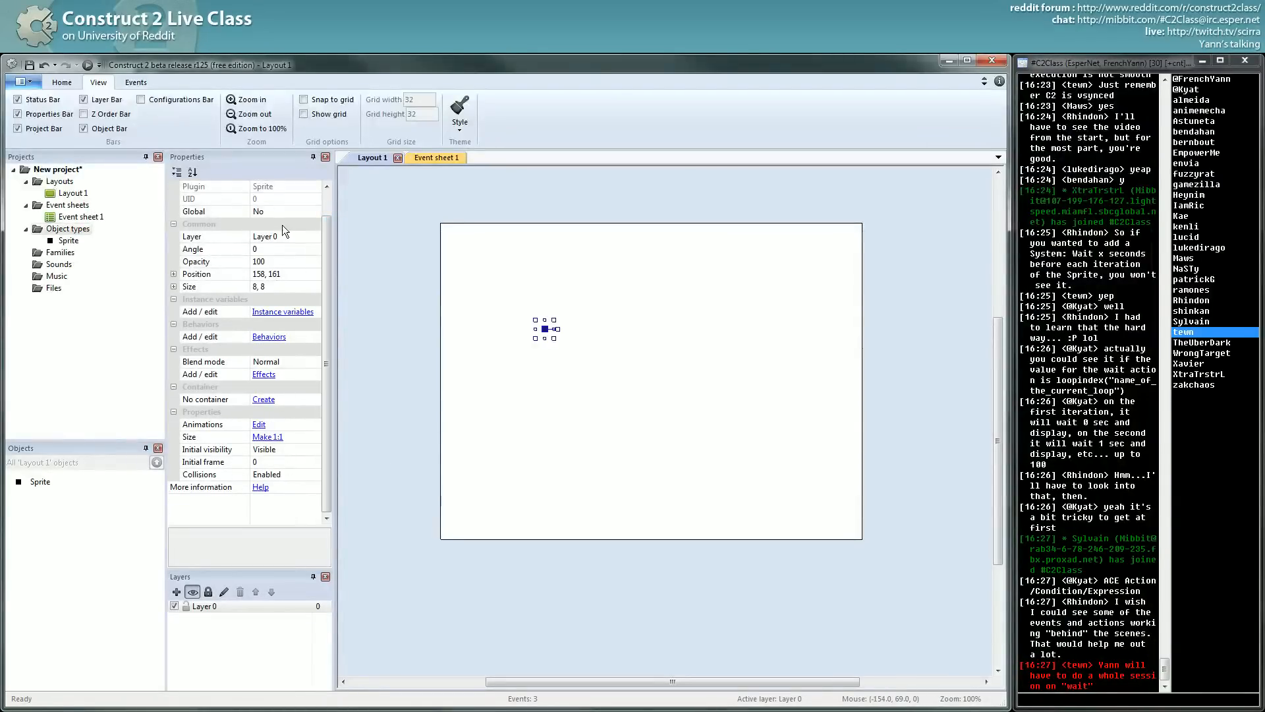
pyautogui.moveTo(332, 265); pyautogui.dragTo(324, 234)
pyautogui.scroll(1, 321, 205)
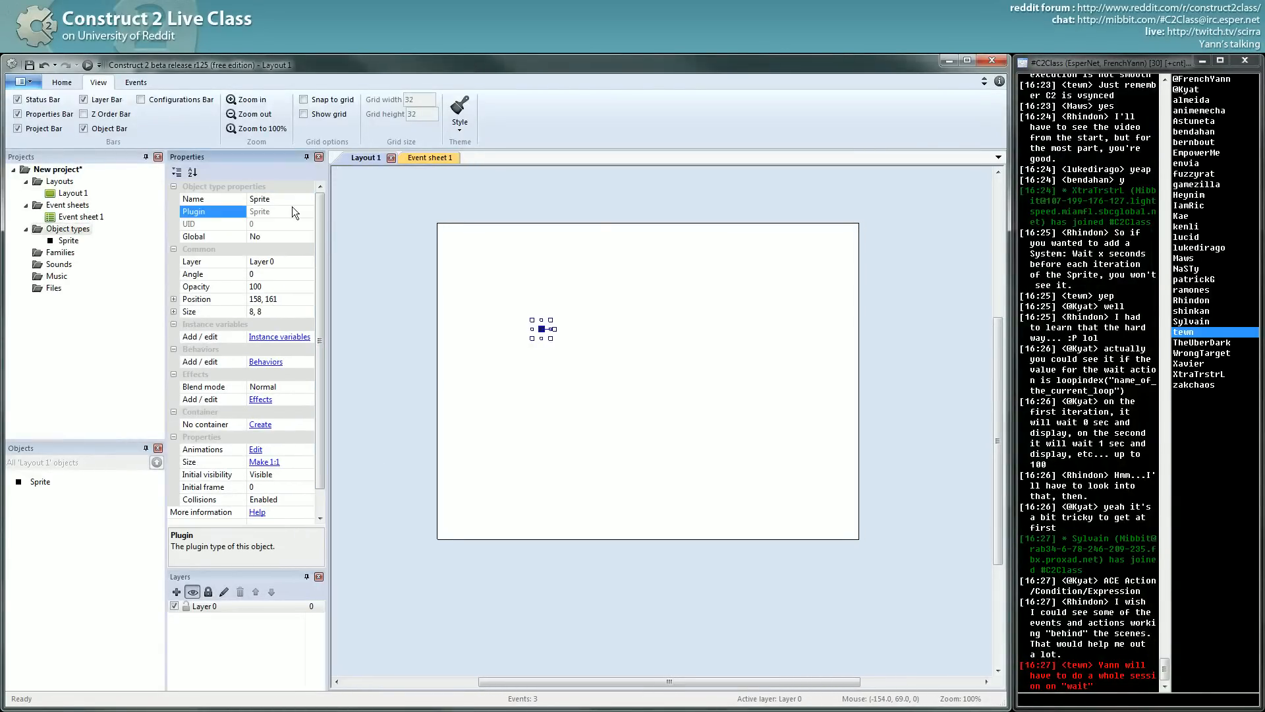
pyautogui.click(192, 213)
pyautogui.click(476, 237)
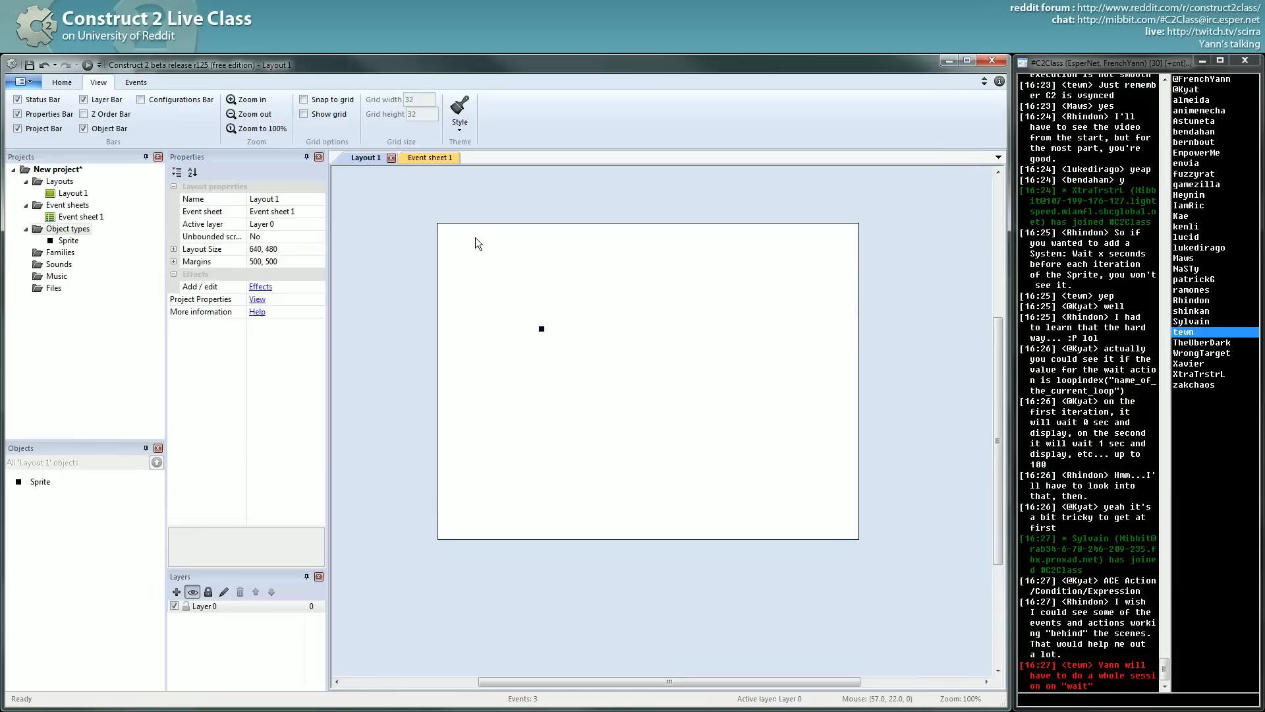
pyautogui.click(541, 328)
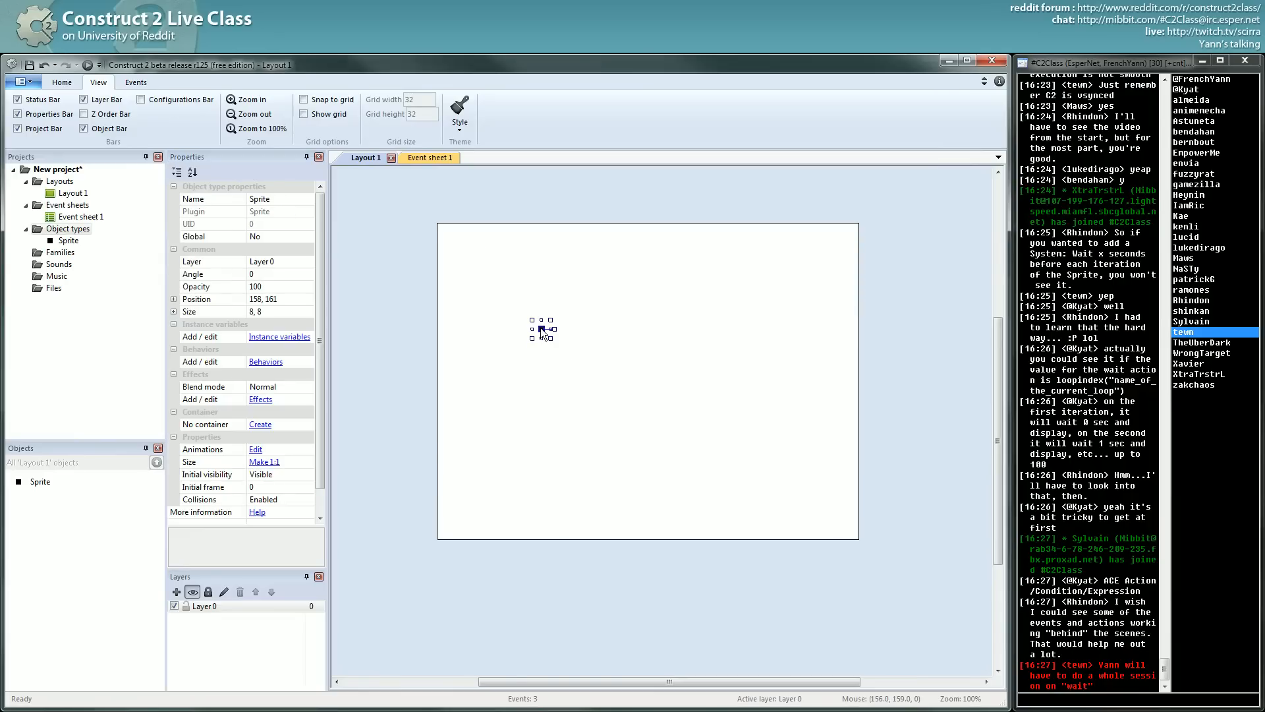
pyautogui.click(429, 158)
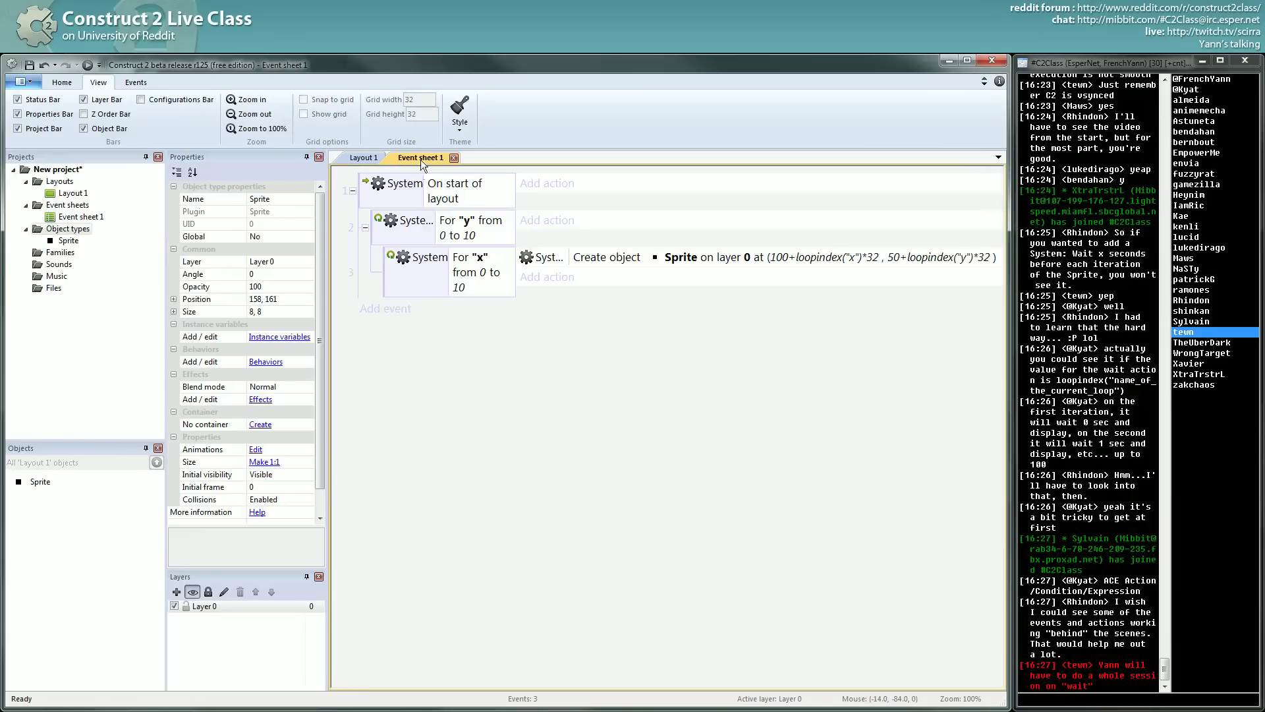
# Browse the full Sprite condition list for a new event, enlarged to show every category, then cancel
pyautogui.rightClick(458, 376)
pyautogui.click(471, 383)
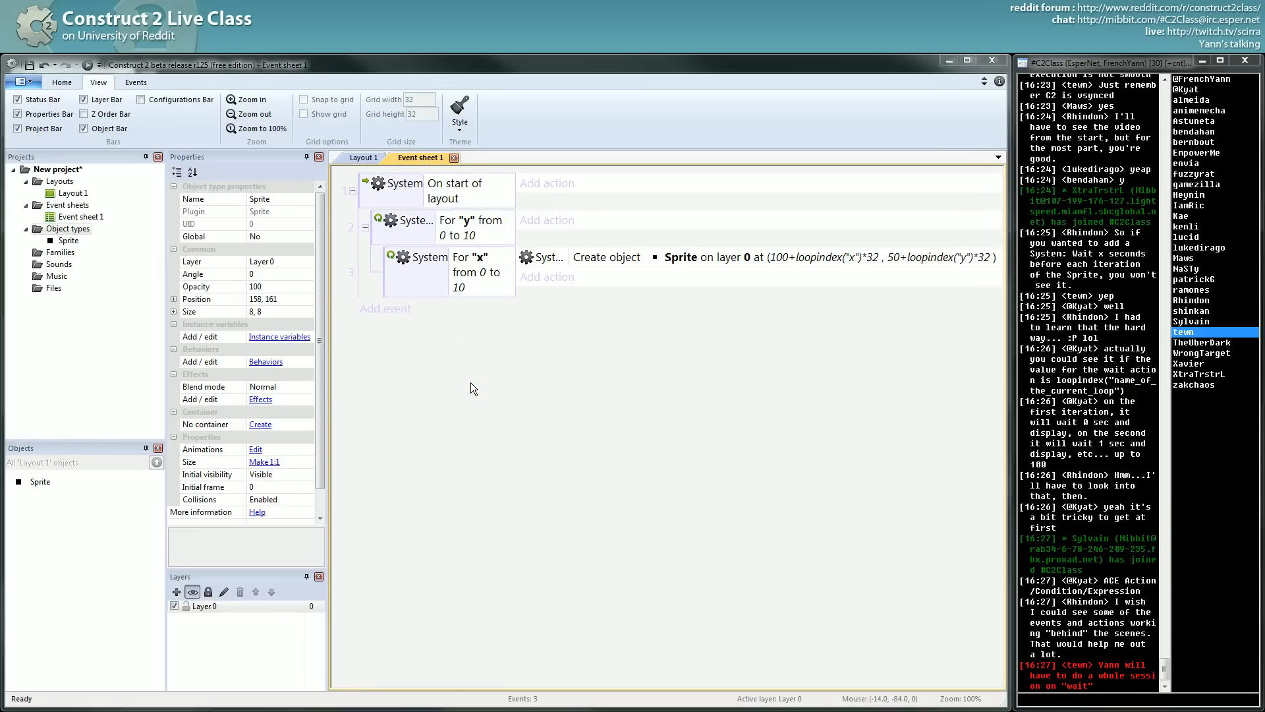
pyautogui.doubleClick(417, 285)
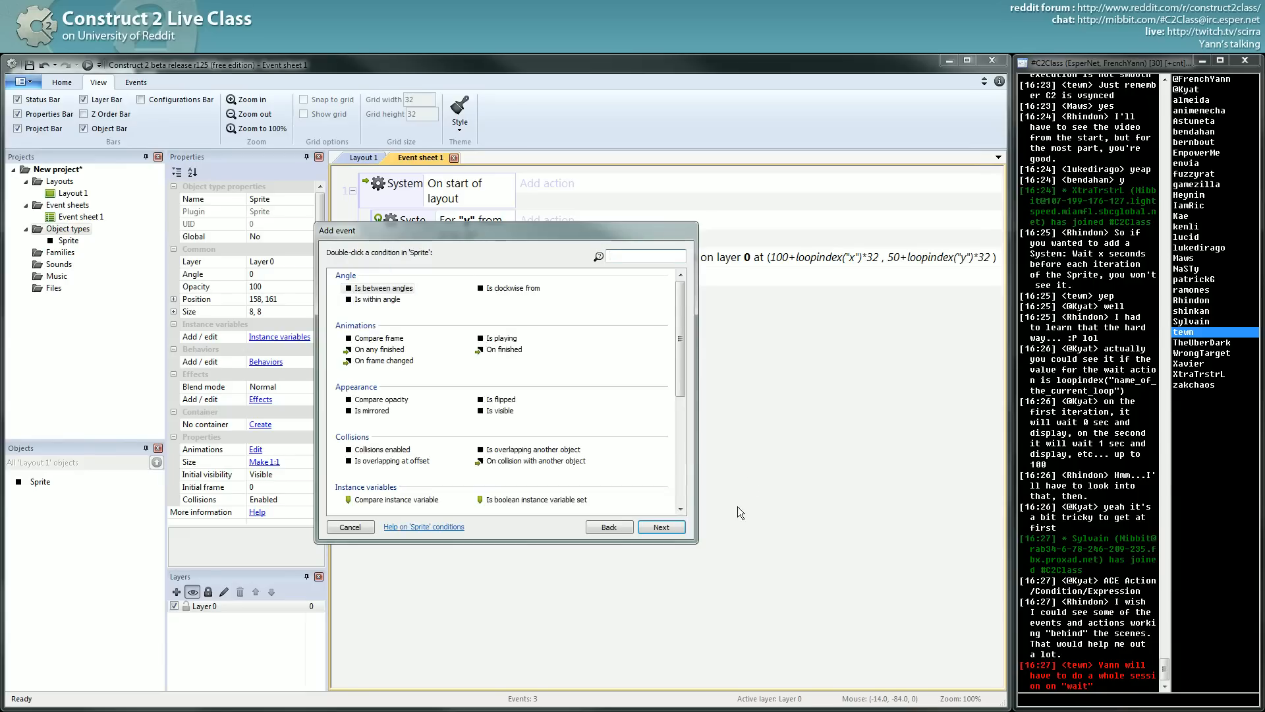
pyautogui.moveTo(698, 542); pyautogui.dragTo(798, 701)
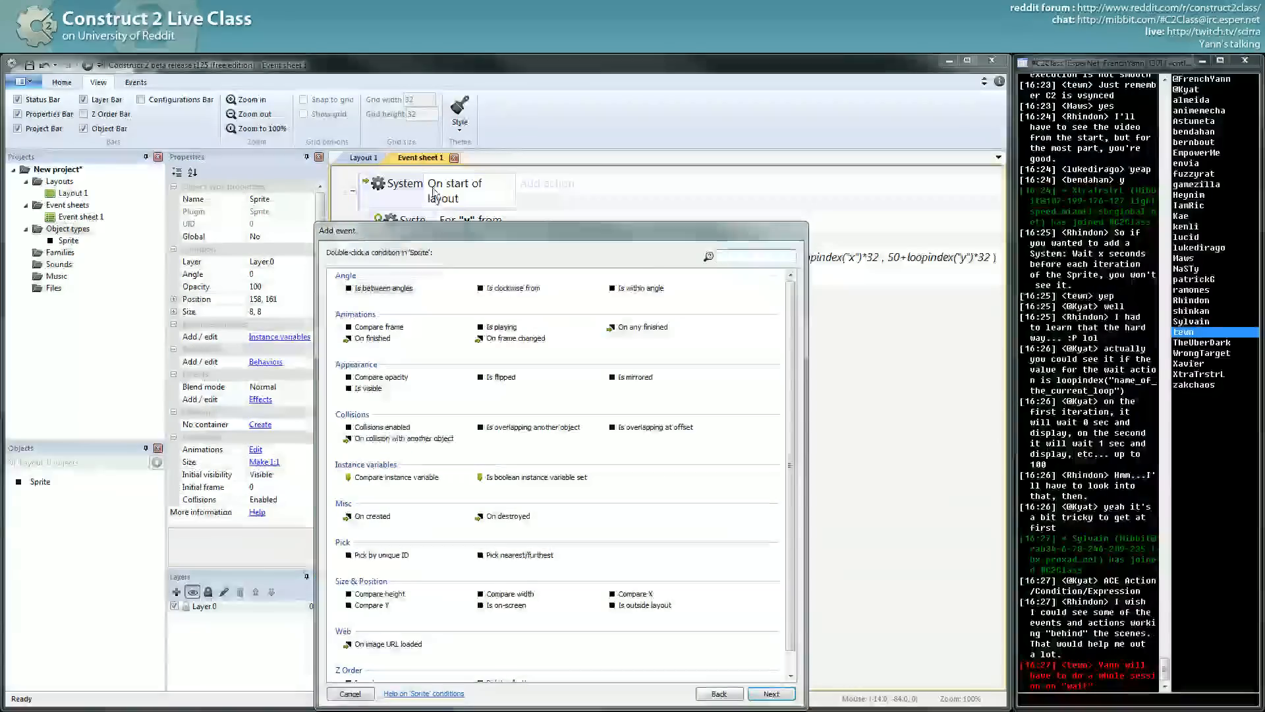
pyautogui.moveTo(459, 237); pyautogui.dragTo(459, 181)
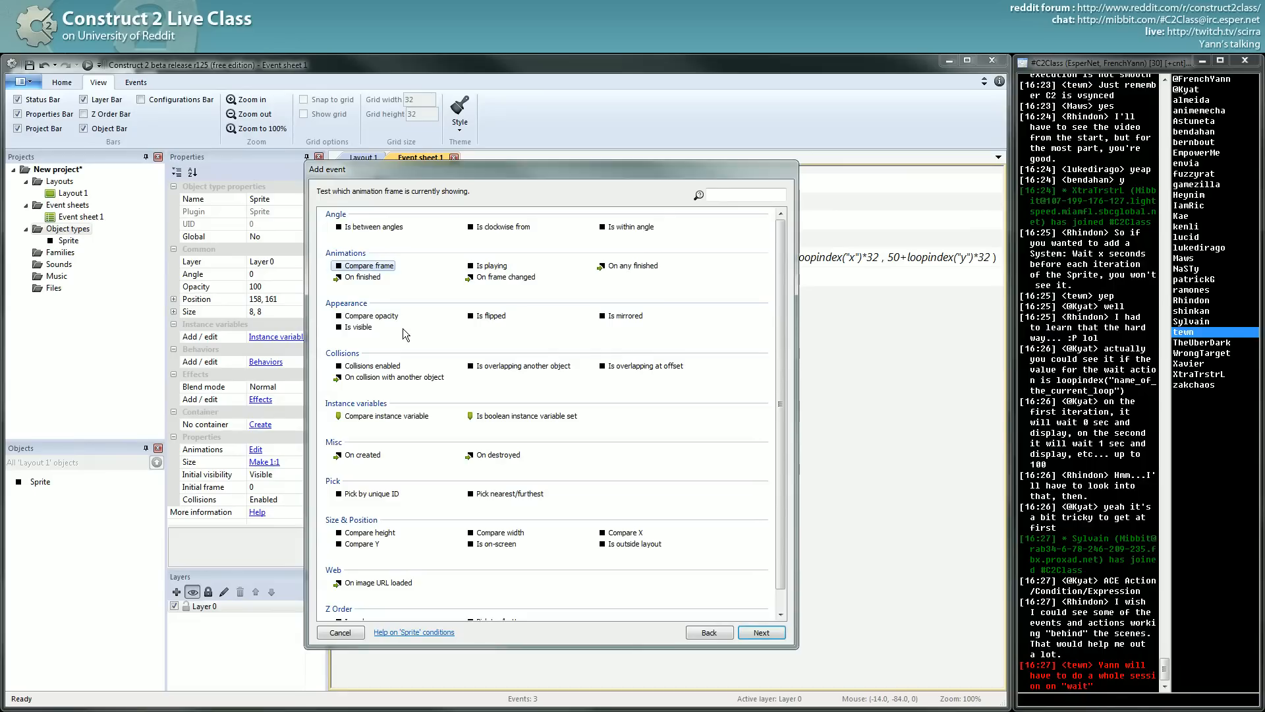
pyautogui.click(340, 633)
# Open and cancel the Add action and Add condition dialogs without changing the events
pyautogui.click(538, 279)
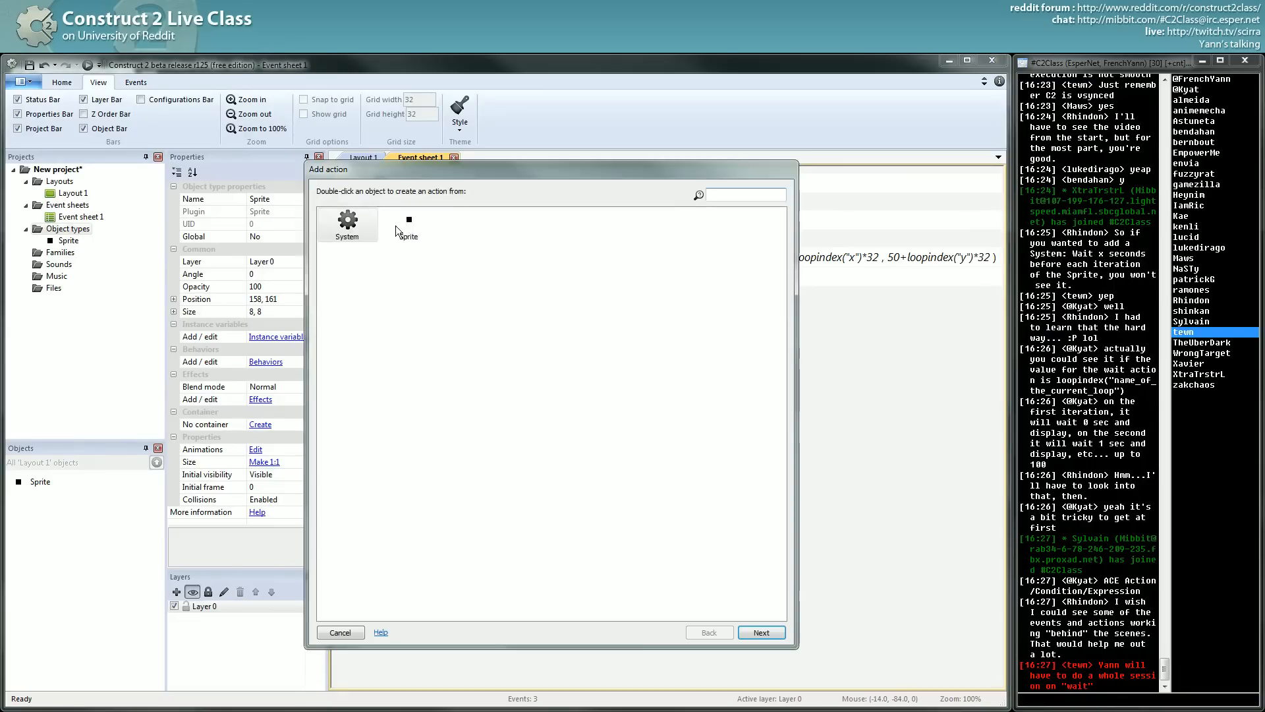
pyautogui.click(339, 634)
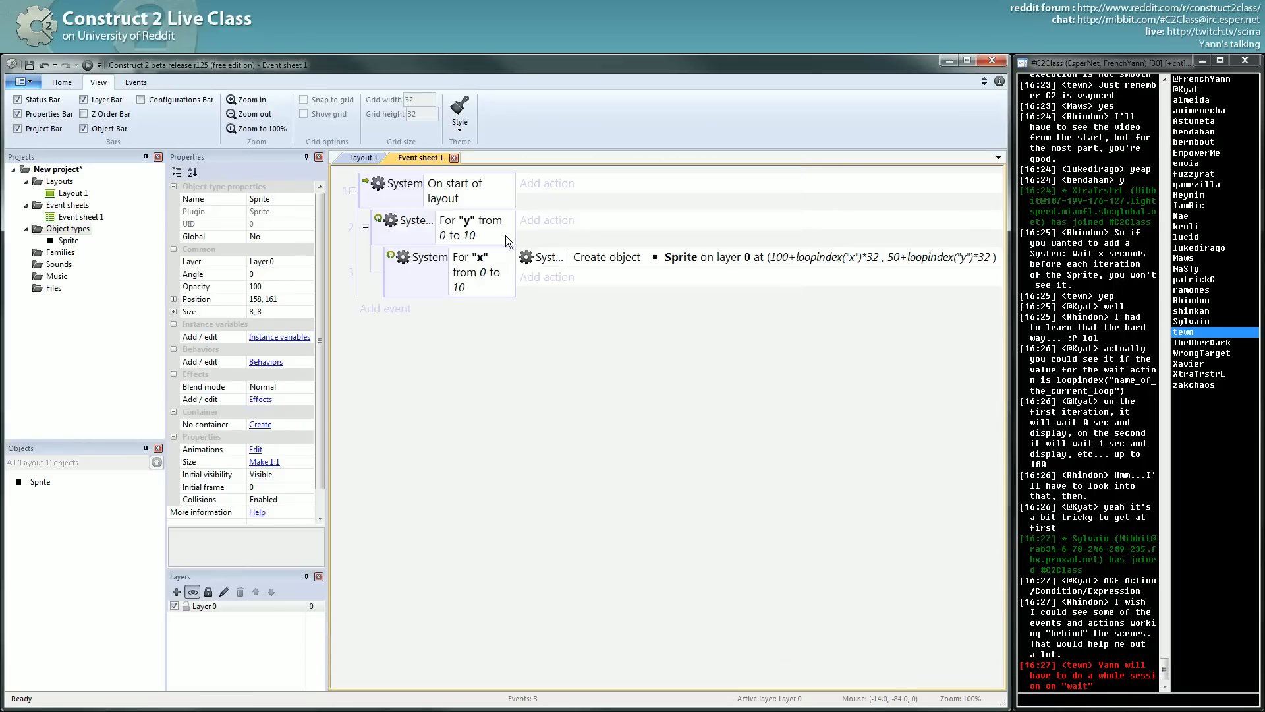
pyautogui.doubleClick(394, 286)
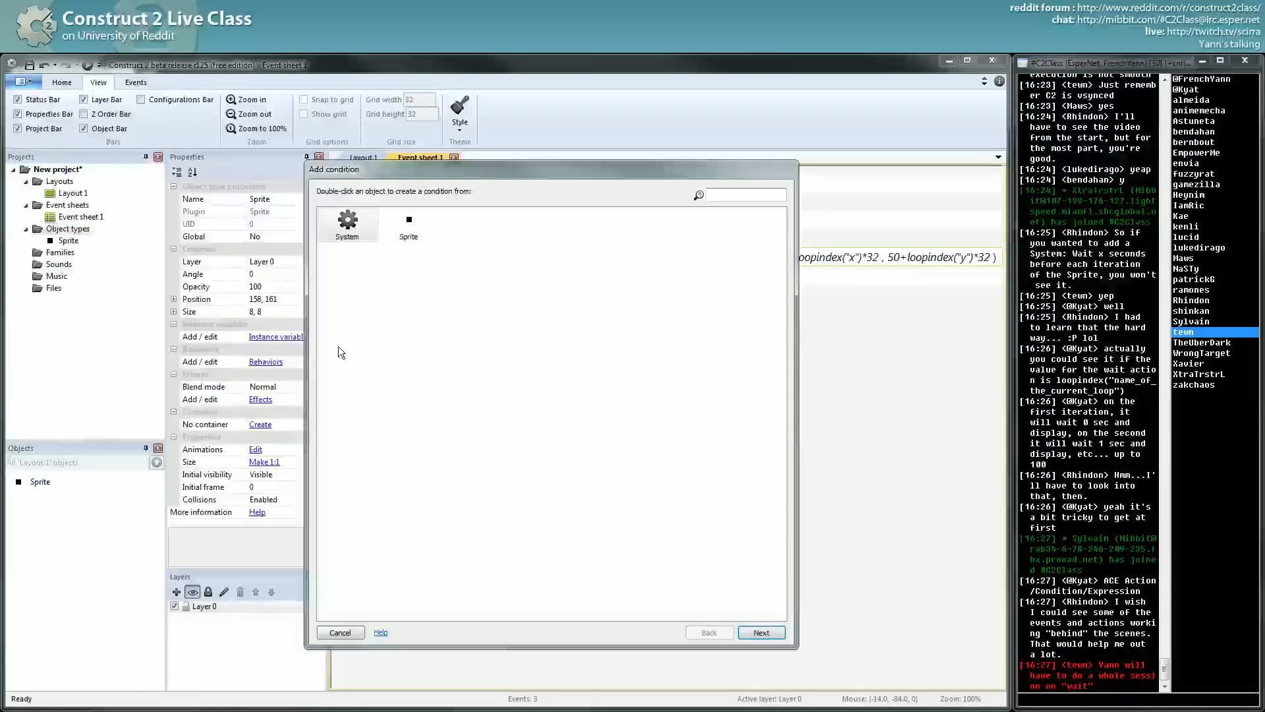
pyautogui.click(340, 633)
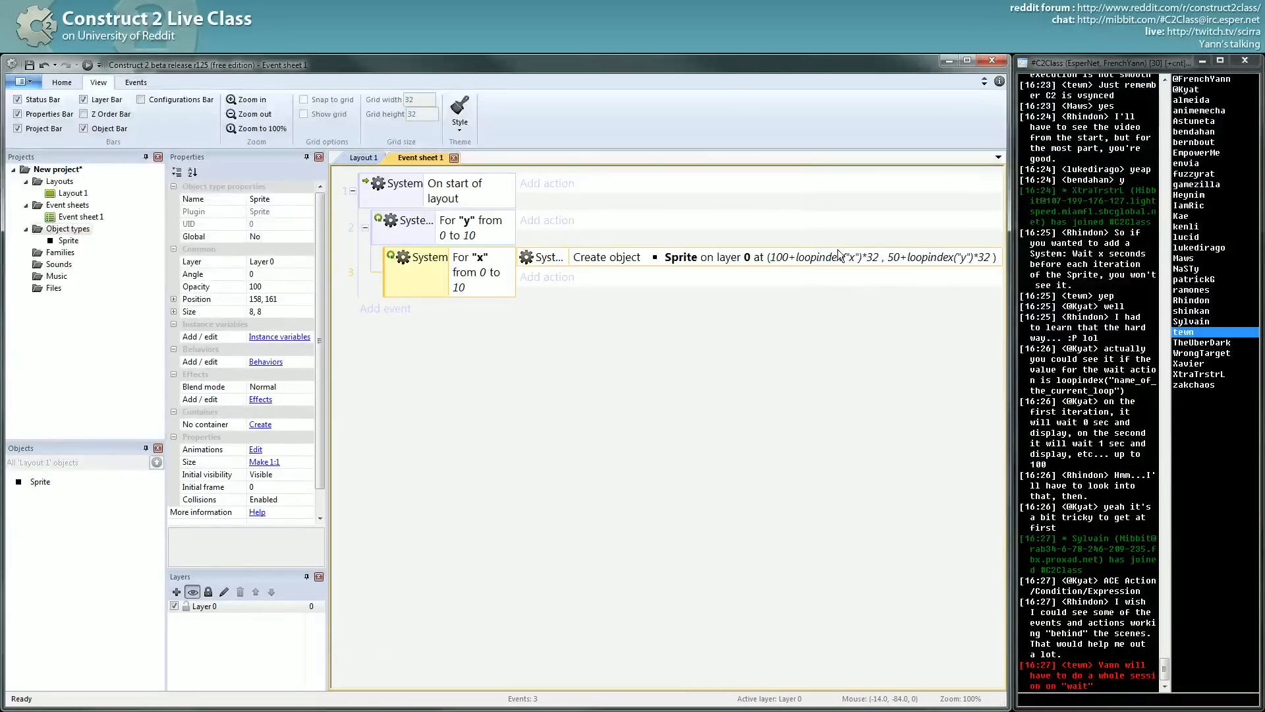
# On event 3 browse Sprite actions, read Move at angle, choose Set value and back out
pyautogui.click(545, 277)
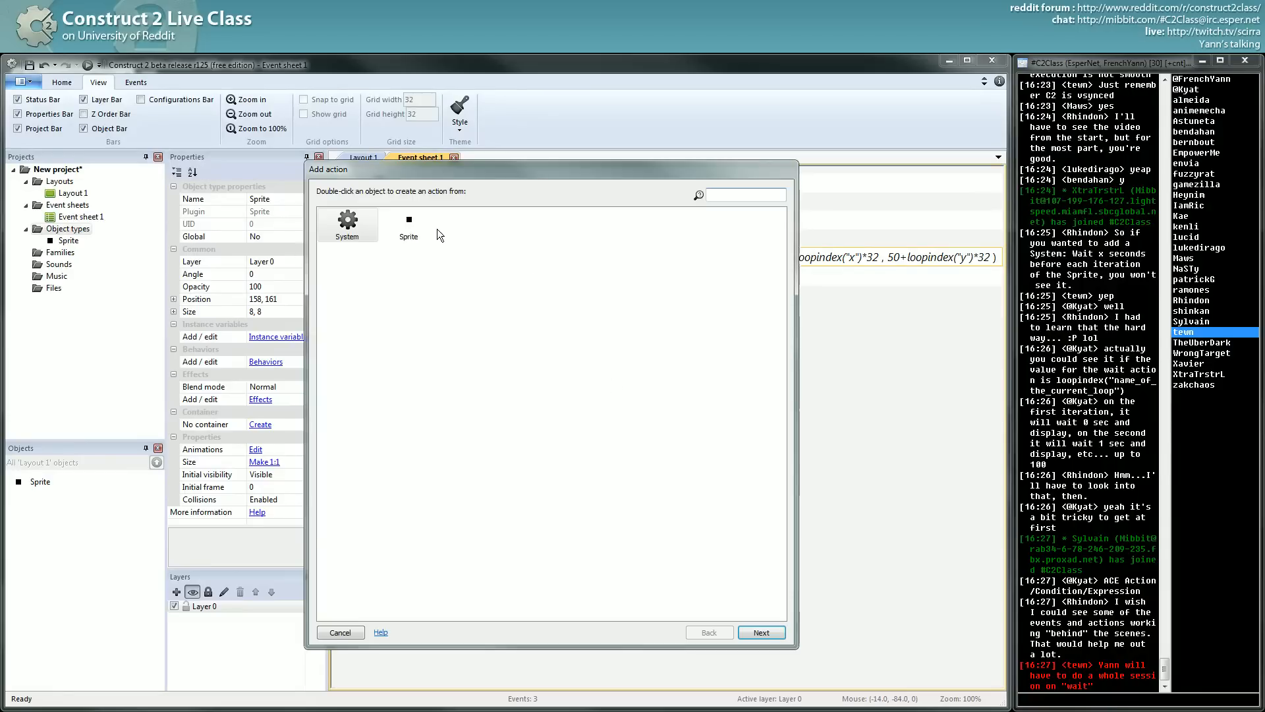
pyautogui.doubleClick(409, 224)
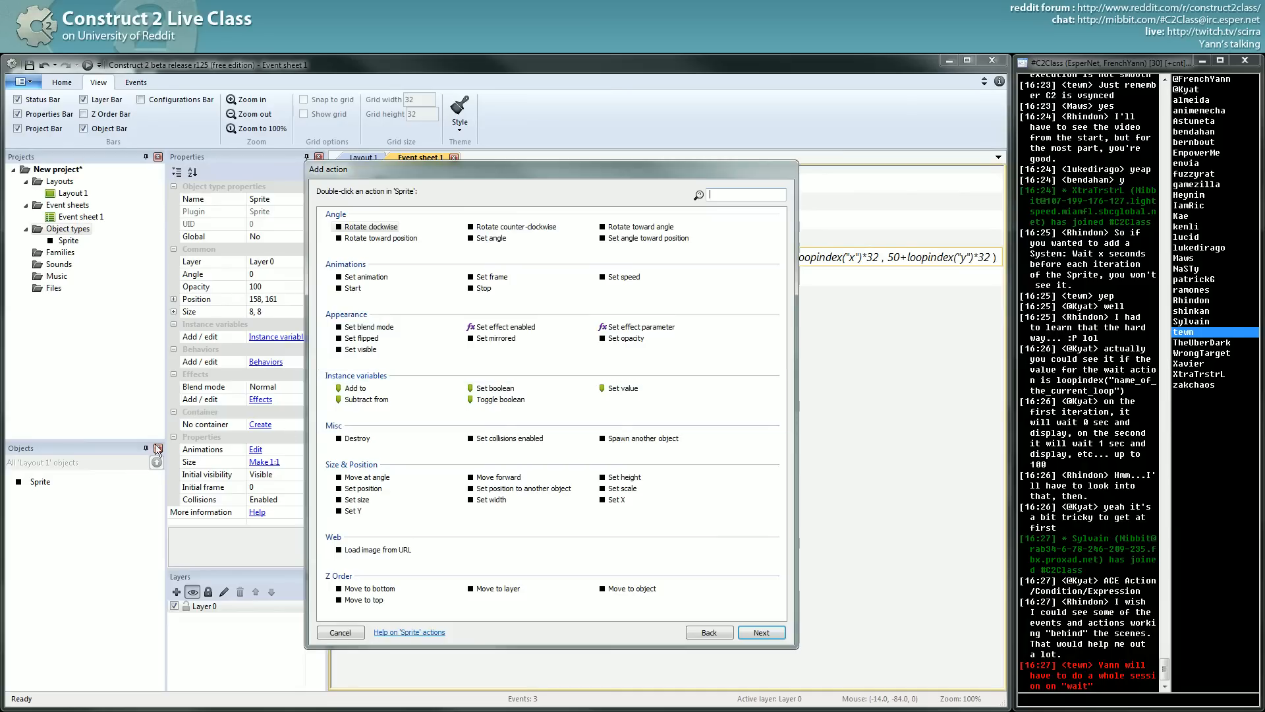
pyautogui.click(423, 466)
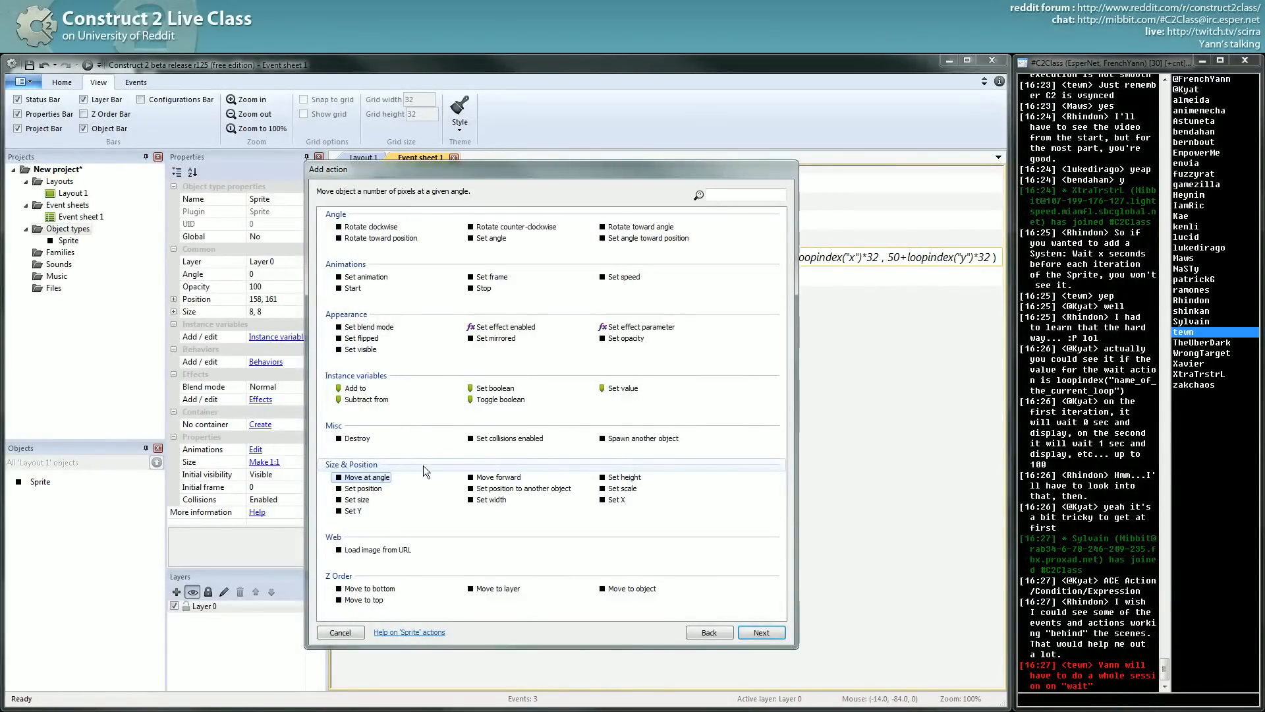
pyautogui.doubleClick(621, 388)
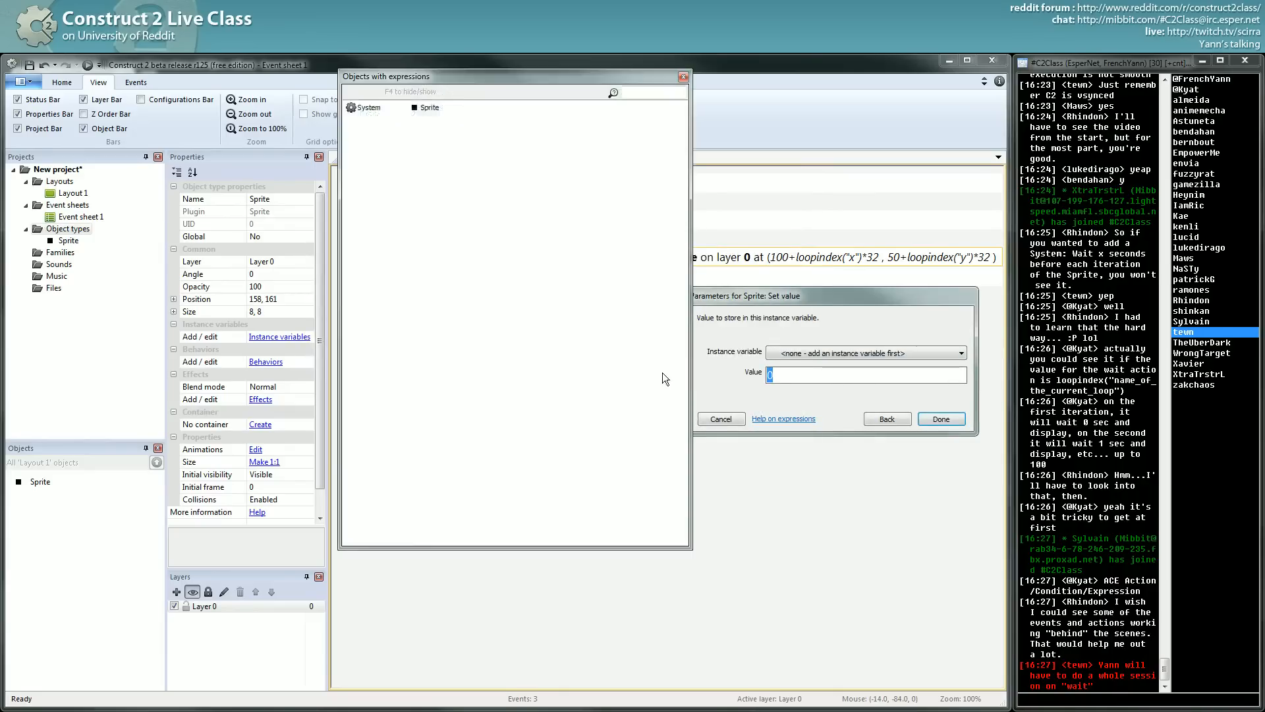
pyautogui.click(887, 420)
pyautogui.doubleClick(492, 278)
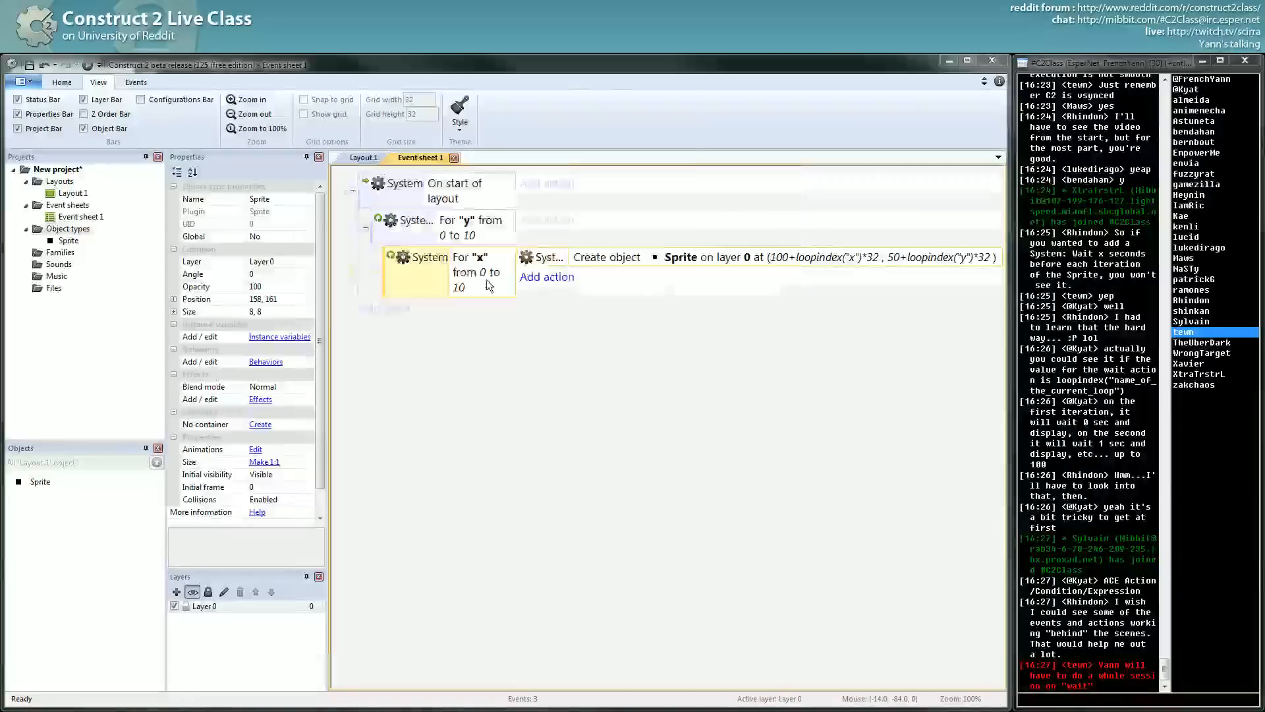
pyautogui.moveTo(799, 359); pyautogui.dragTo(757, 352)
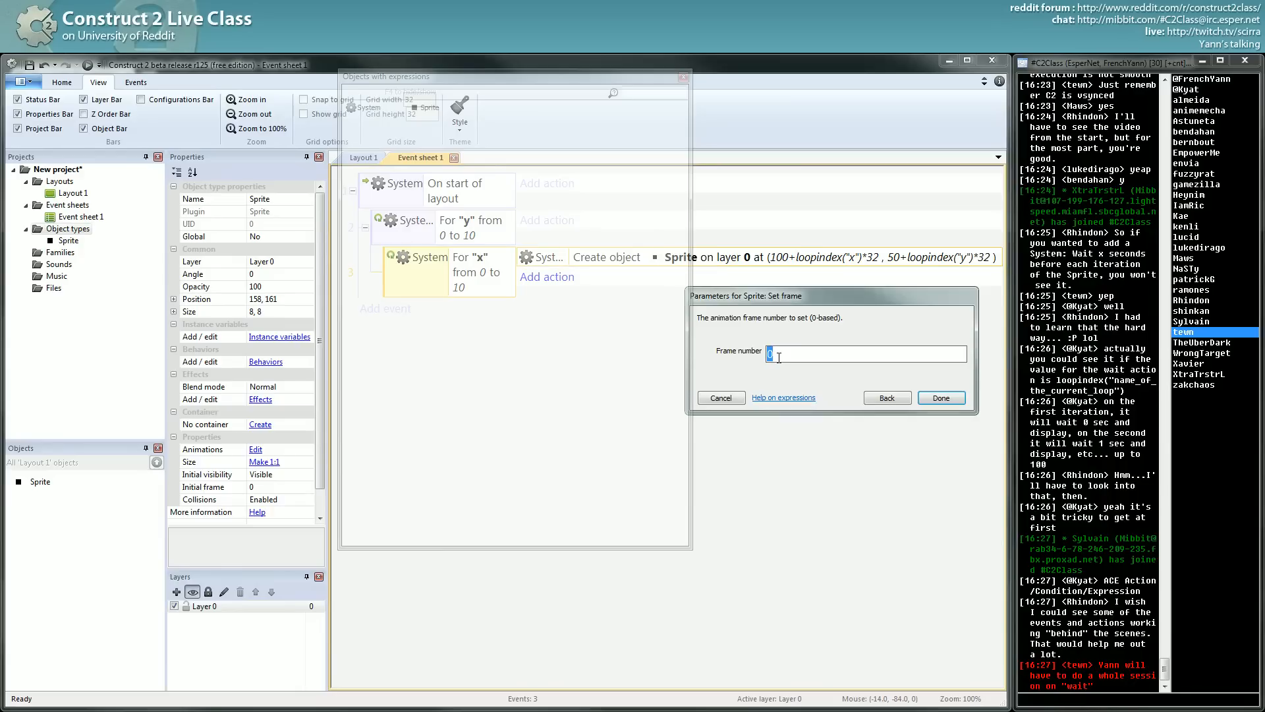
pyautogui.moveTo(687, 549); pyautogui.dragTo(648, 403)
pyautogui.moveTo(495, 78); pyautogui.dragTo(422, 231)
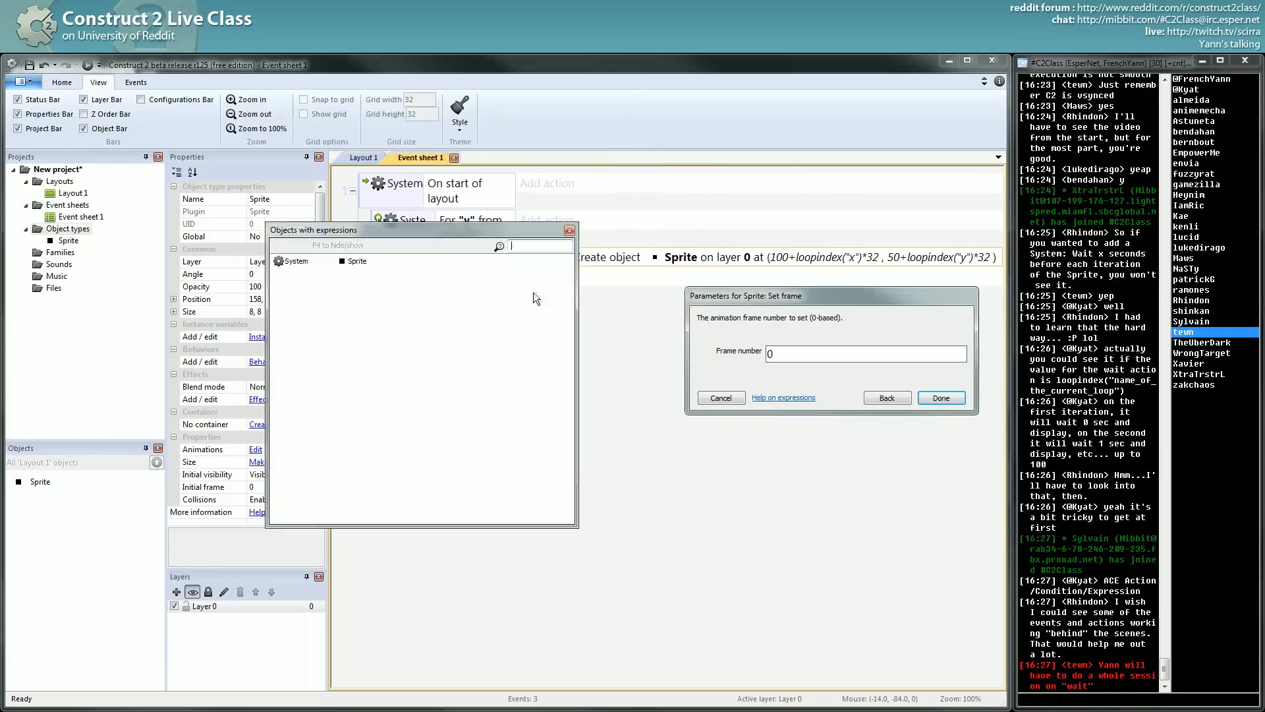
pyautogui.doubleClick(772, 352)
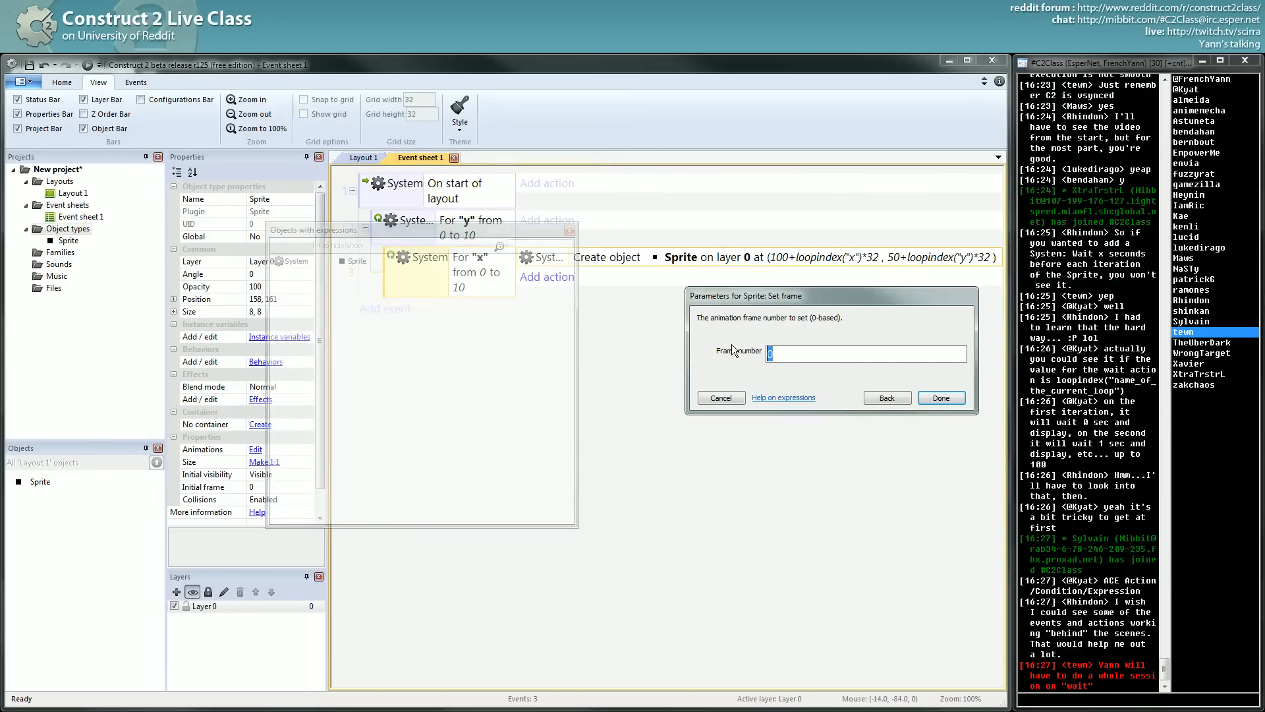
pyautogui.write('Sprite')
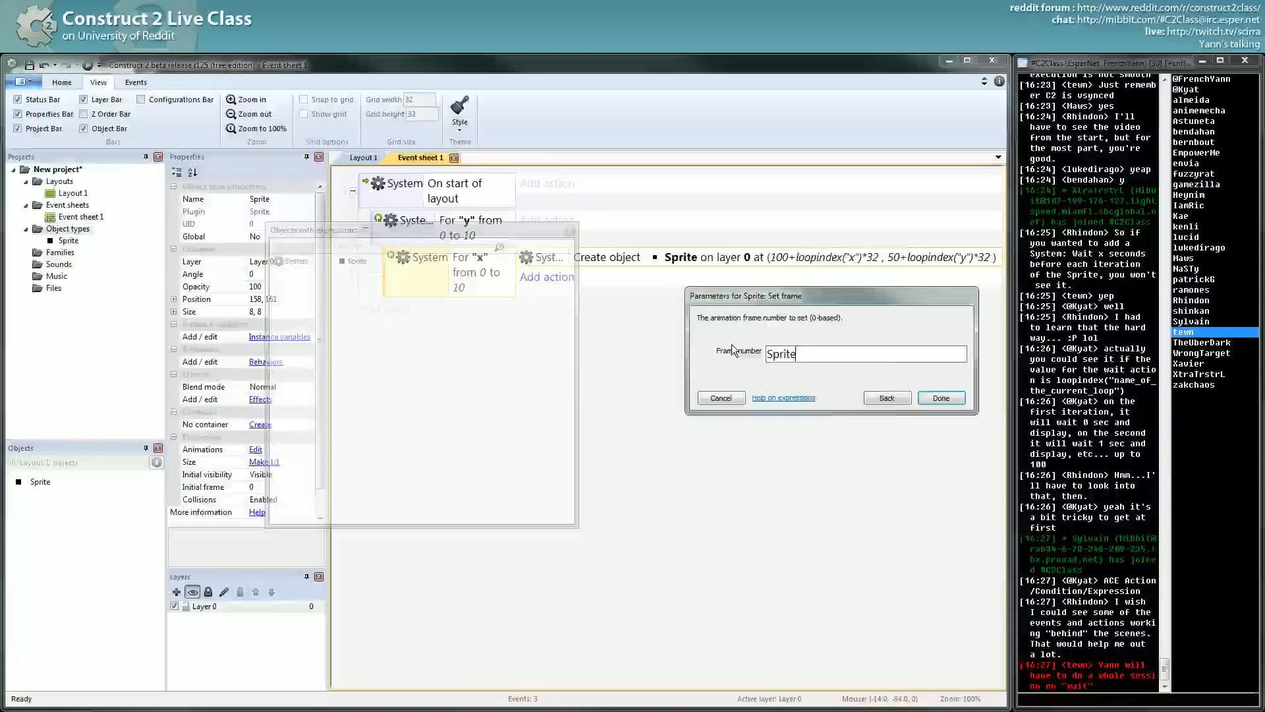
pyautogui.write('.')
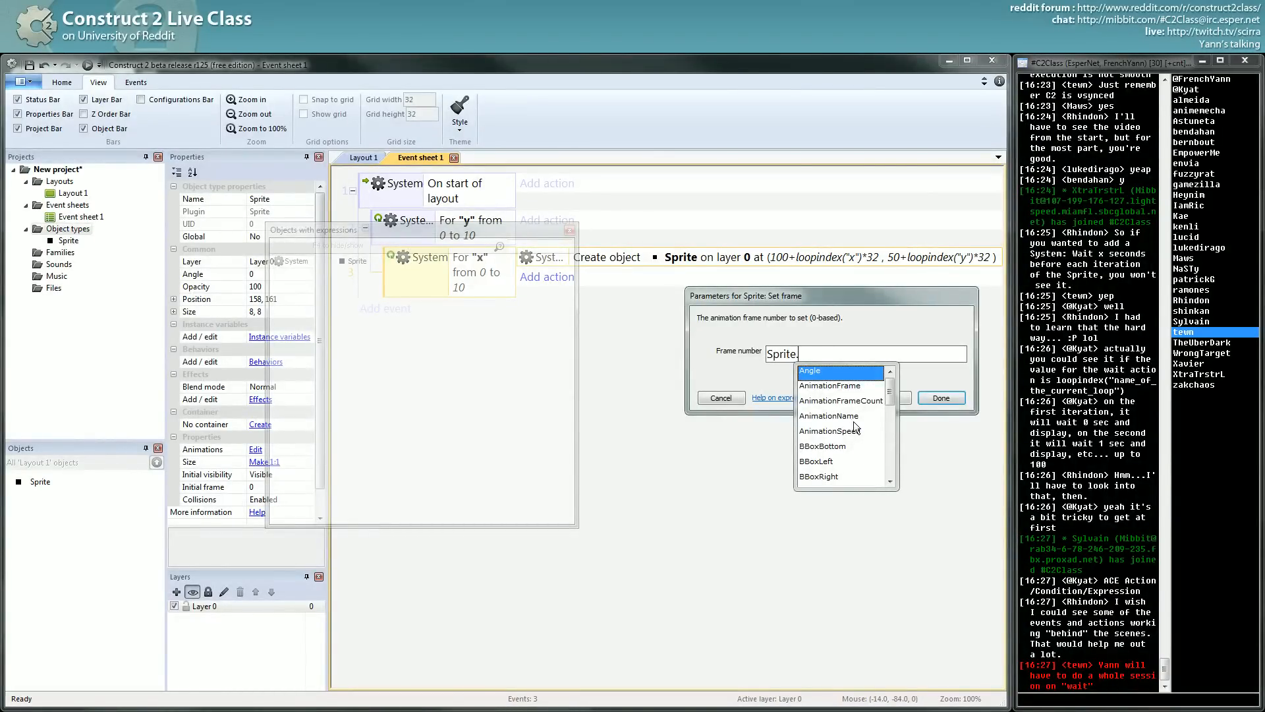
pyautogui.moveTo(895, 486); pyautogui.dragTo(923, 708)
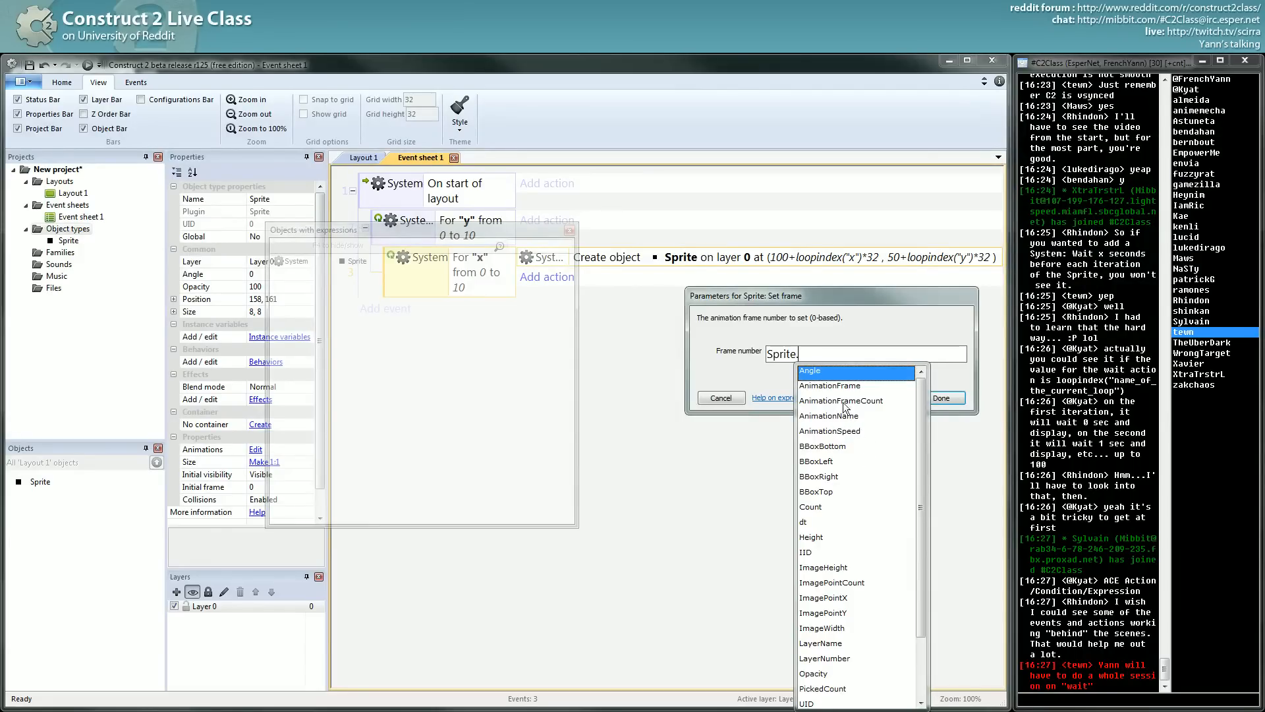
pyautogui.scroll(-2, 880, 480)
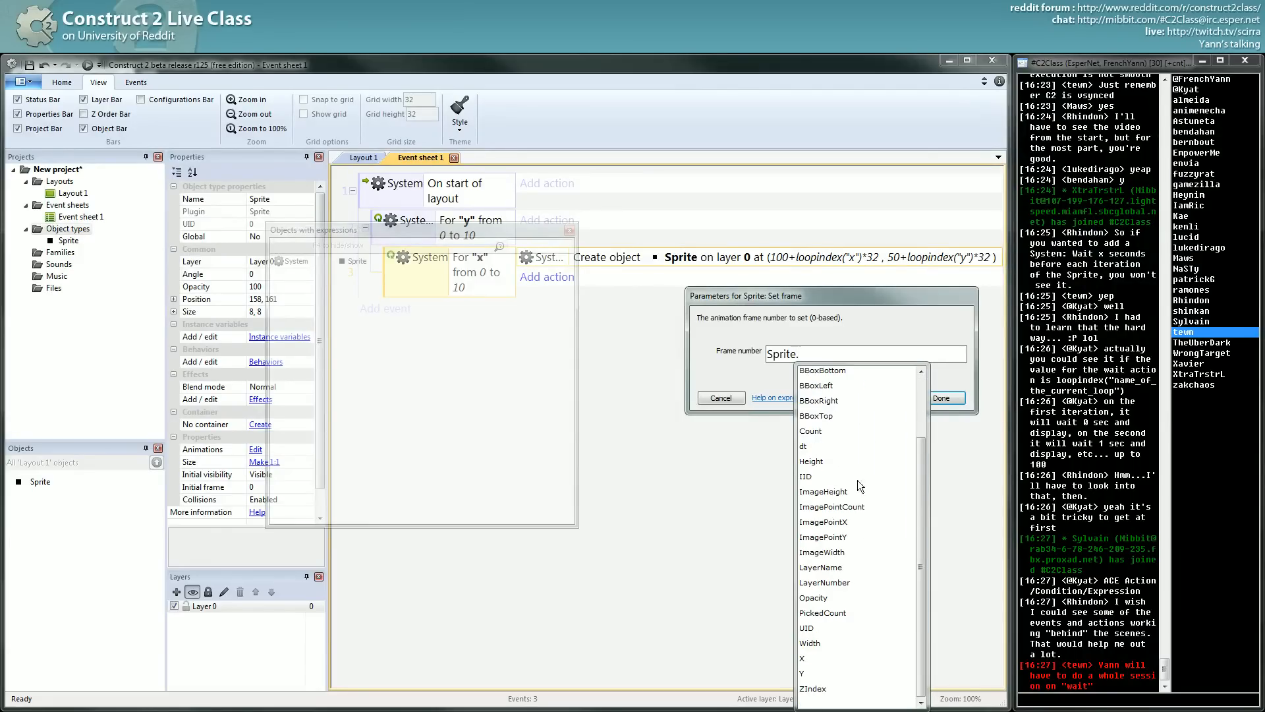
pyautogui.click(808, 630)
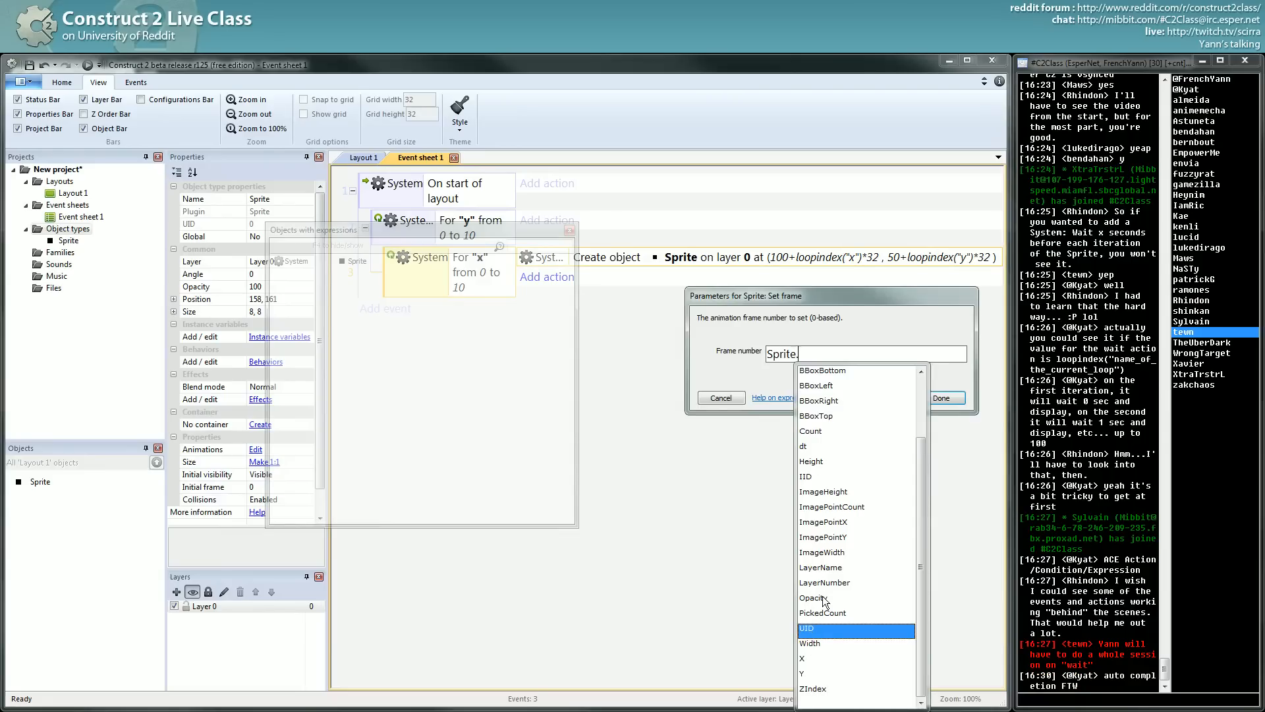
pyautogui.click(837, 647)
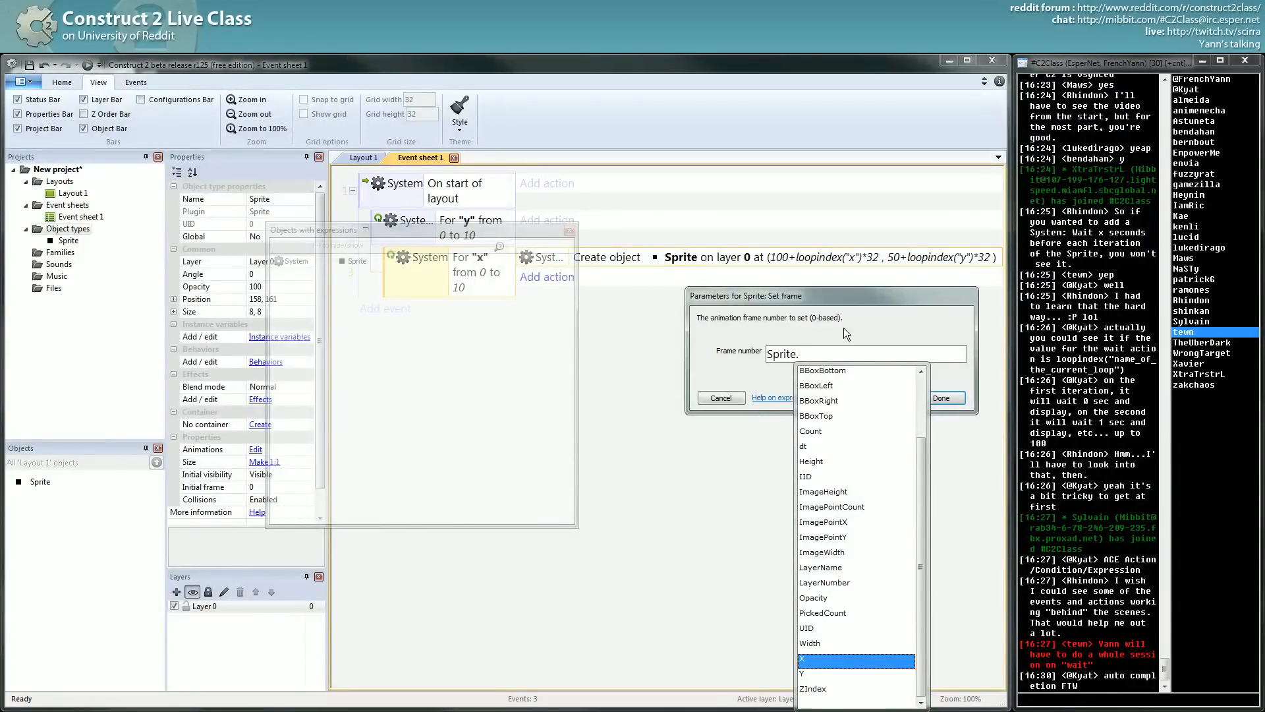
pyautogui.click(824, 354)
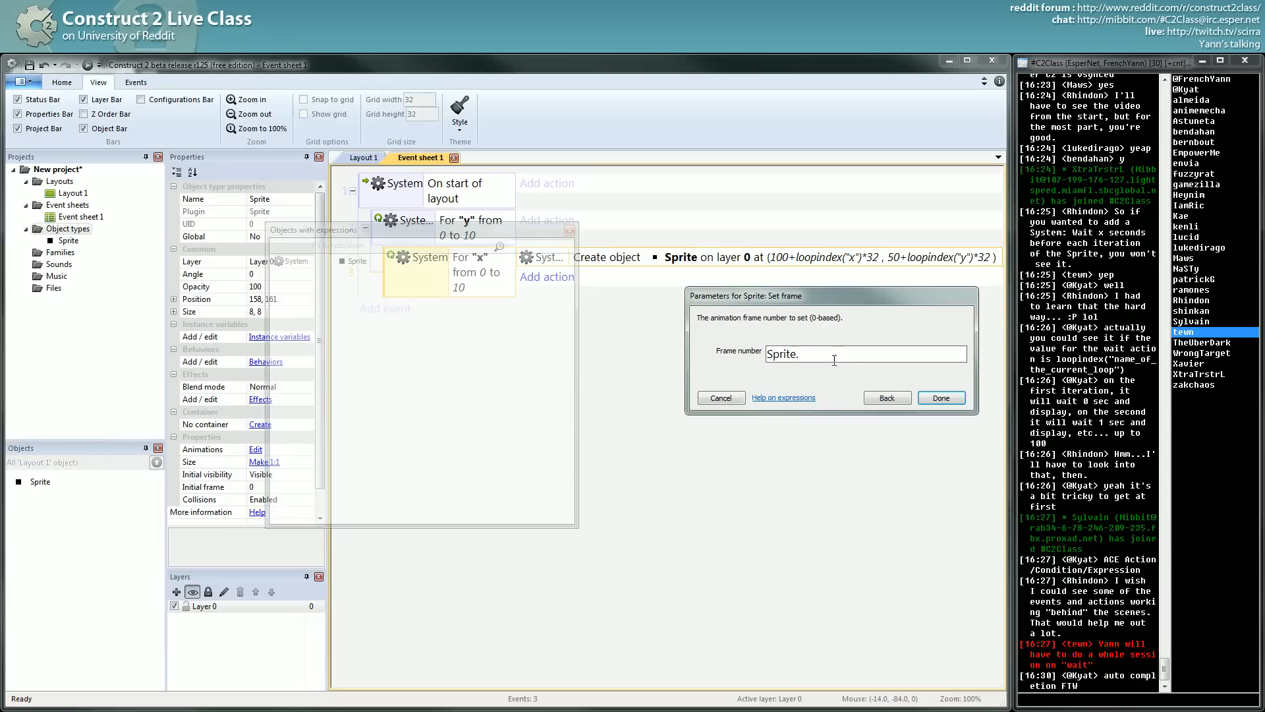
pyautogui.click(721, 397)
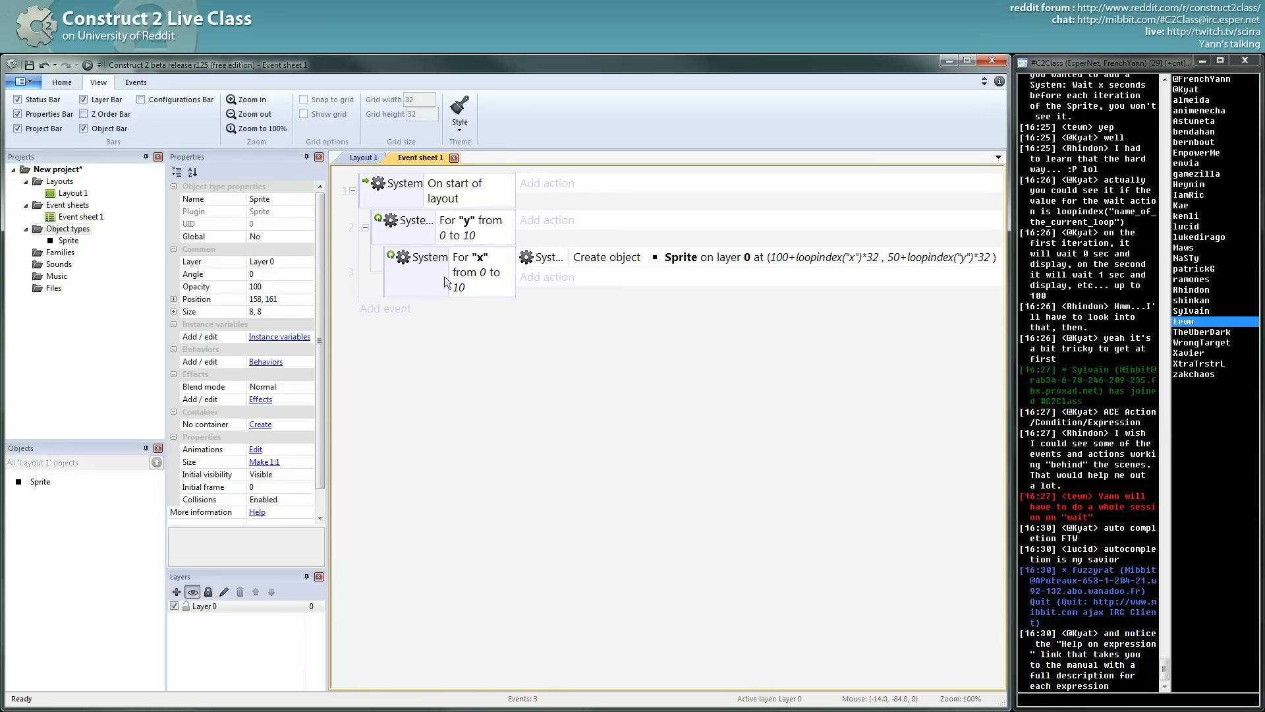
# Select the For y and For x event blocks and their conditions, then show Layout 1
pyautogui.click(373, 225)
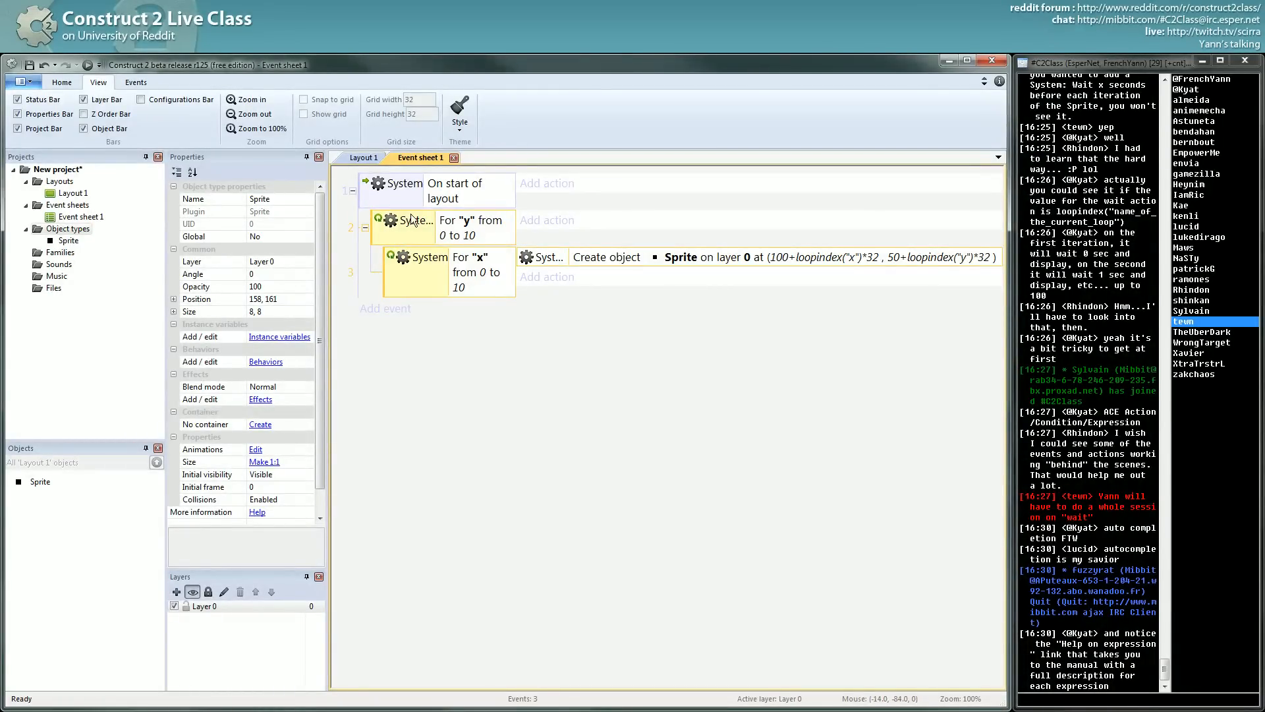
pyautogui.click(399, 223)
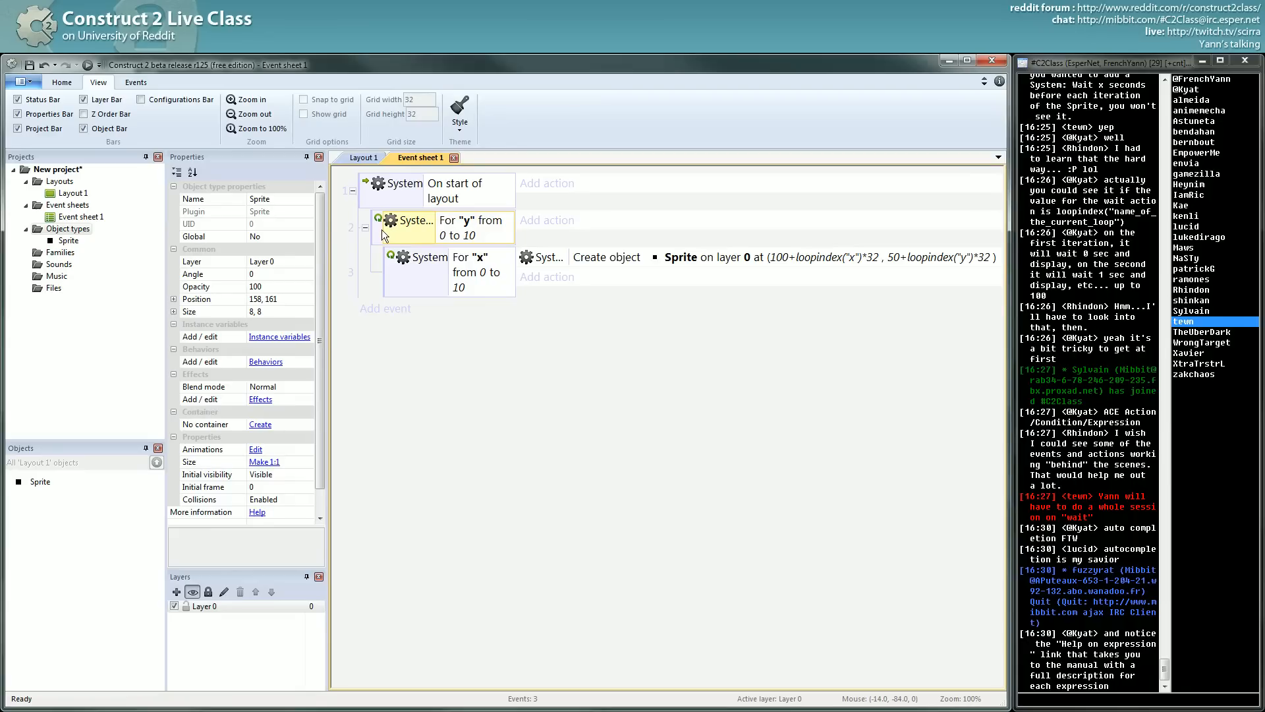
pyautogui.click(382, 230)
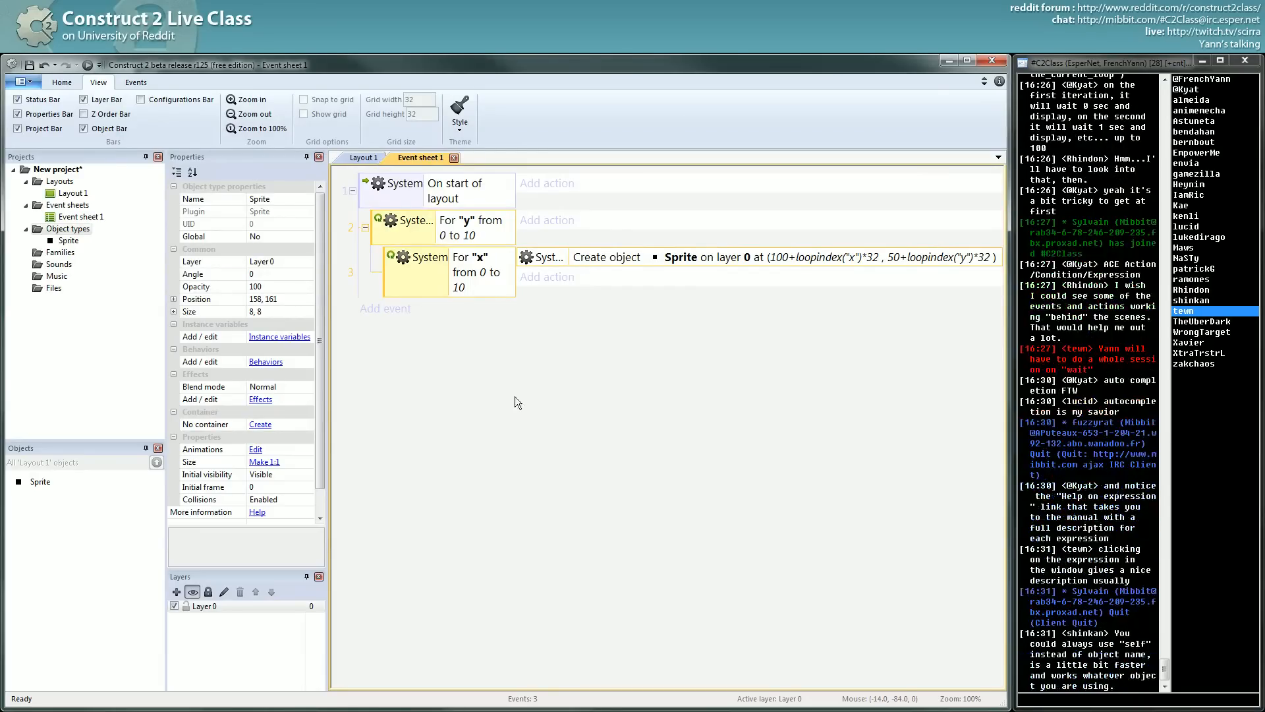
pyautogui.click(376, 232)
pyautogui.click(376, 232)
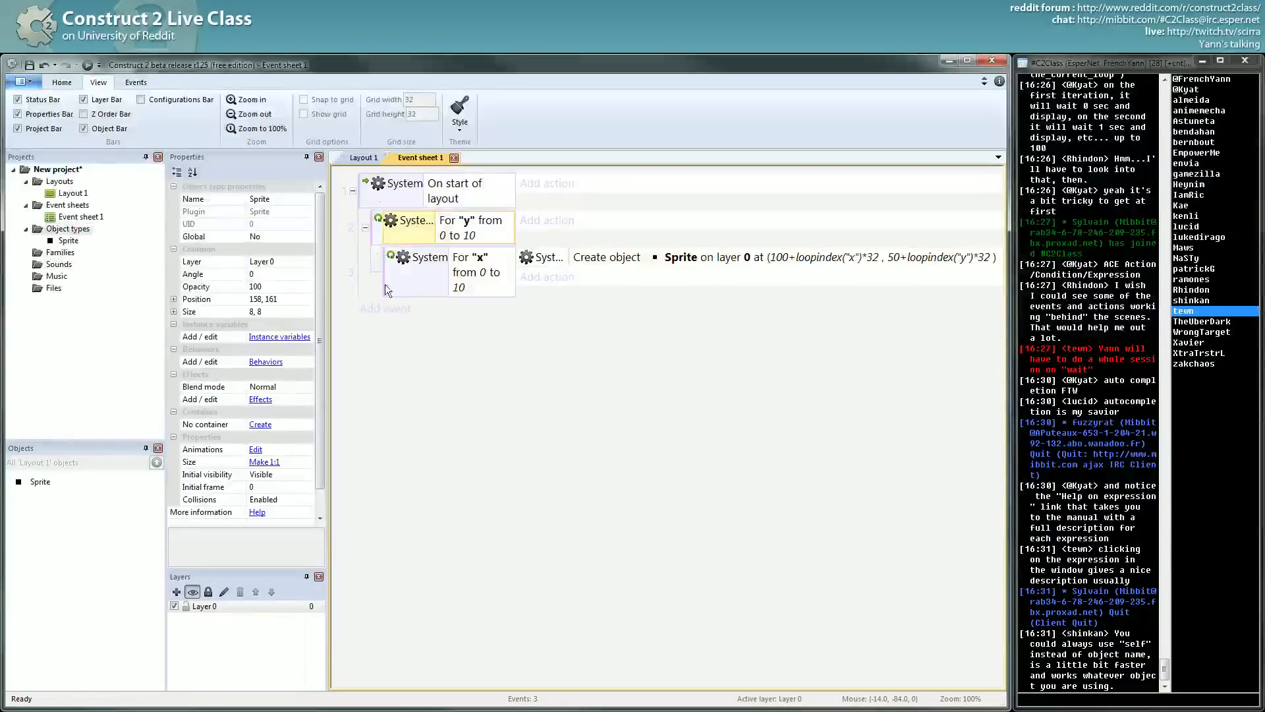
pyautogui.click(368, 227)
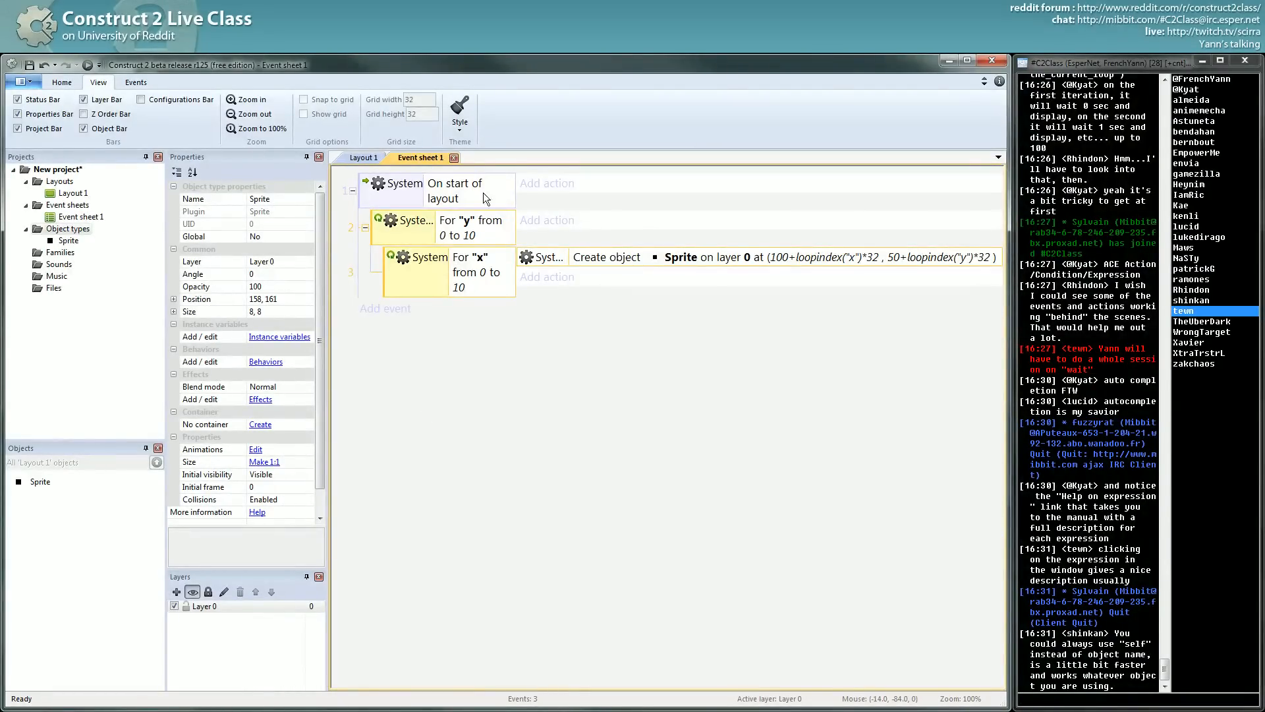
pyautogui.click(376, 156)
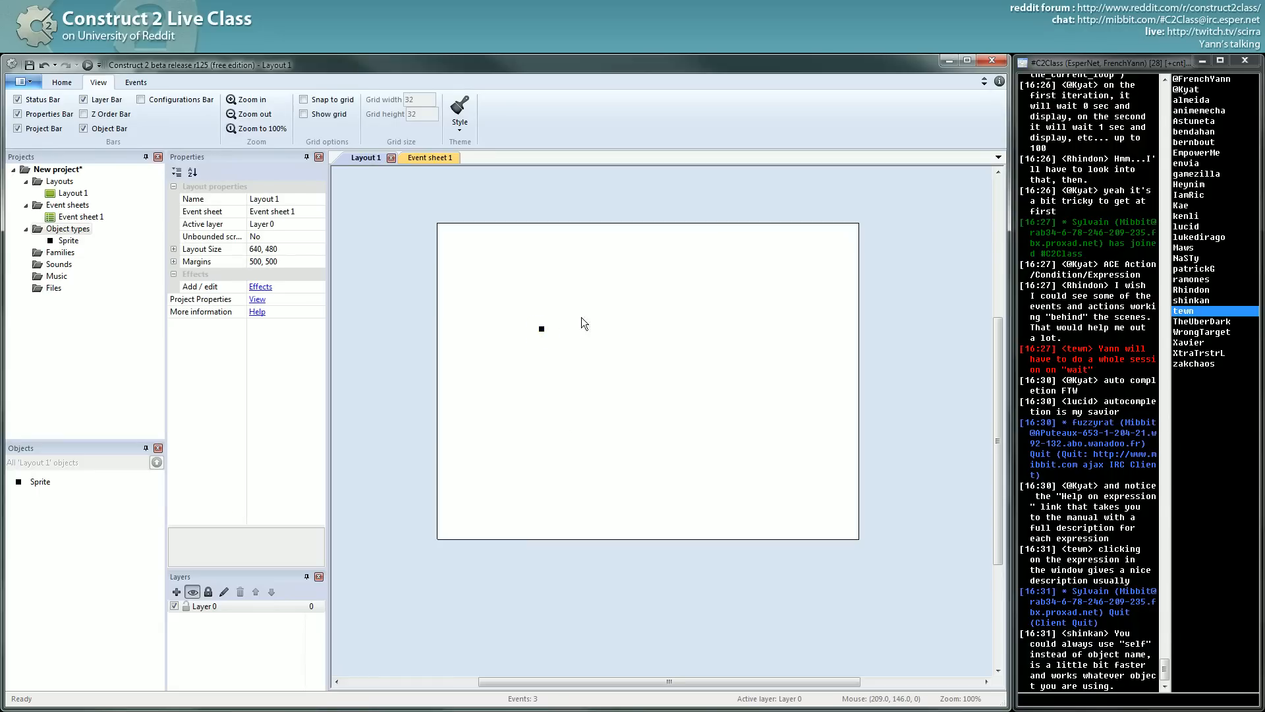
# Move the Sprite slightly lower on the layout and clear the selection
pyautogui.moveTo(540, 332)
pyautogui.mouseDown()
pyautogui.moveTo(542, 372)
pyautogui.moveTo(585, 407)
pyautogui.mouseUp()
pyautogui.click(568, 337)
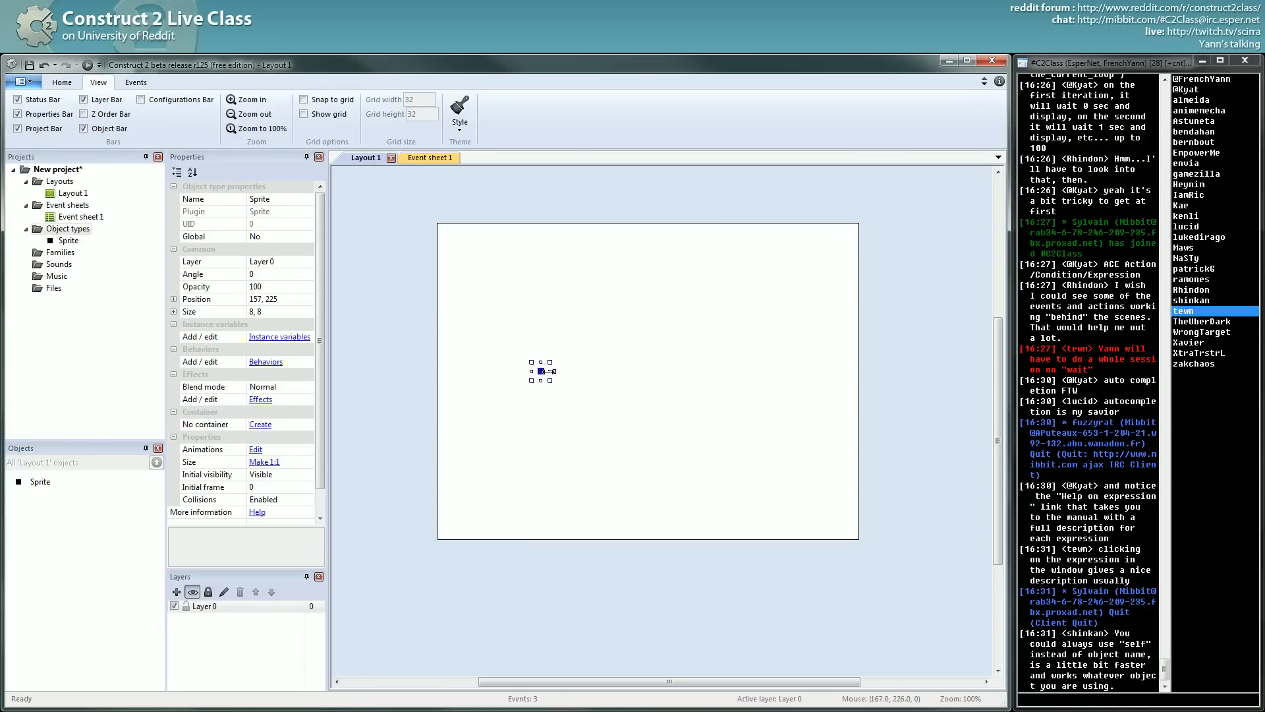
pyautogui.click(600, 377)
# Insert a Mouse object into the project and return to Event sheet 1
pyautogui.doubleClick(638, 346)
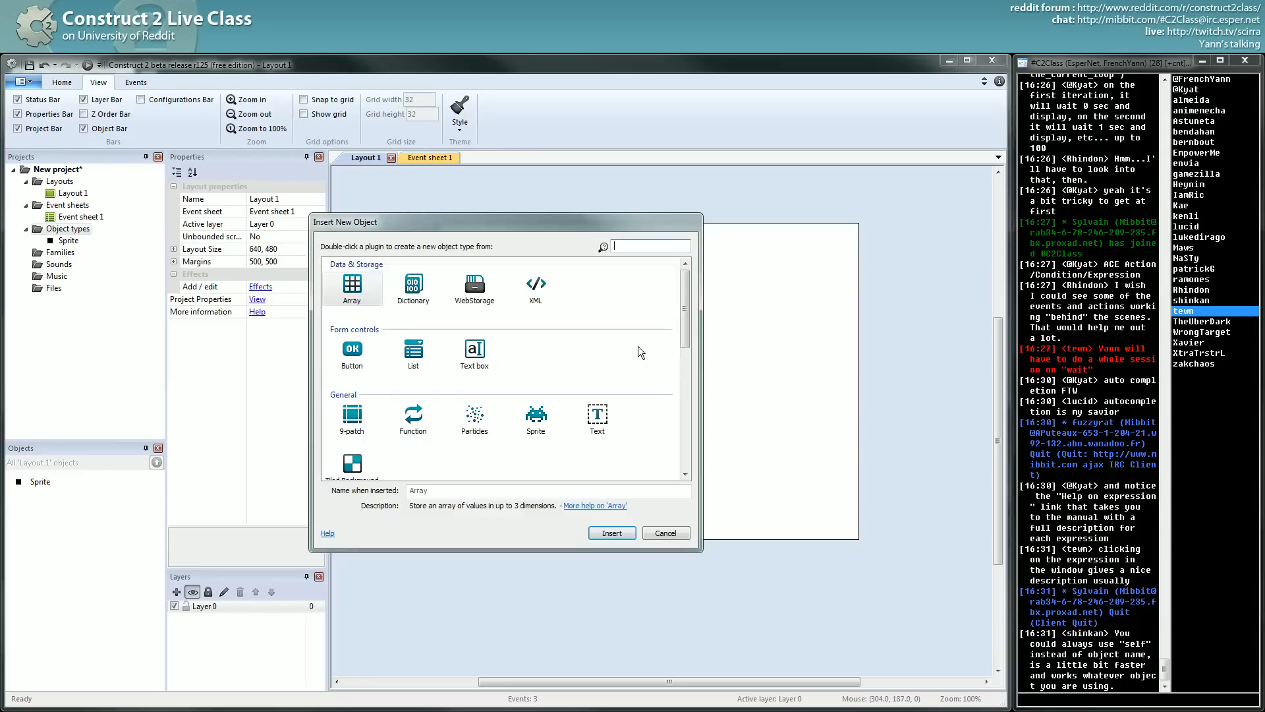
pyautogui.scroll(-3, 598, 361)
pyautogui.doubleClick(474, 316)
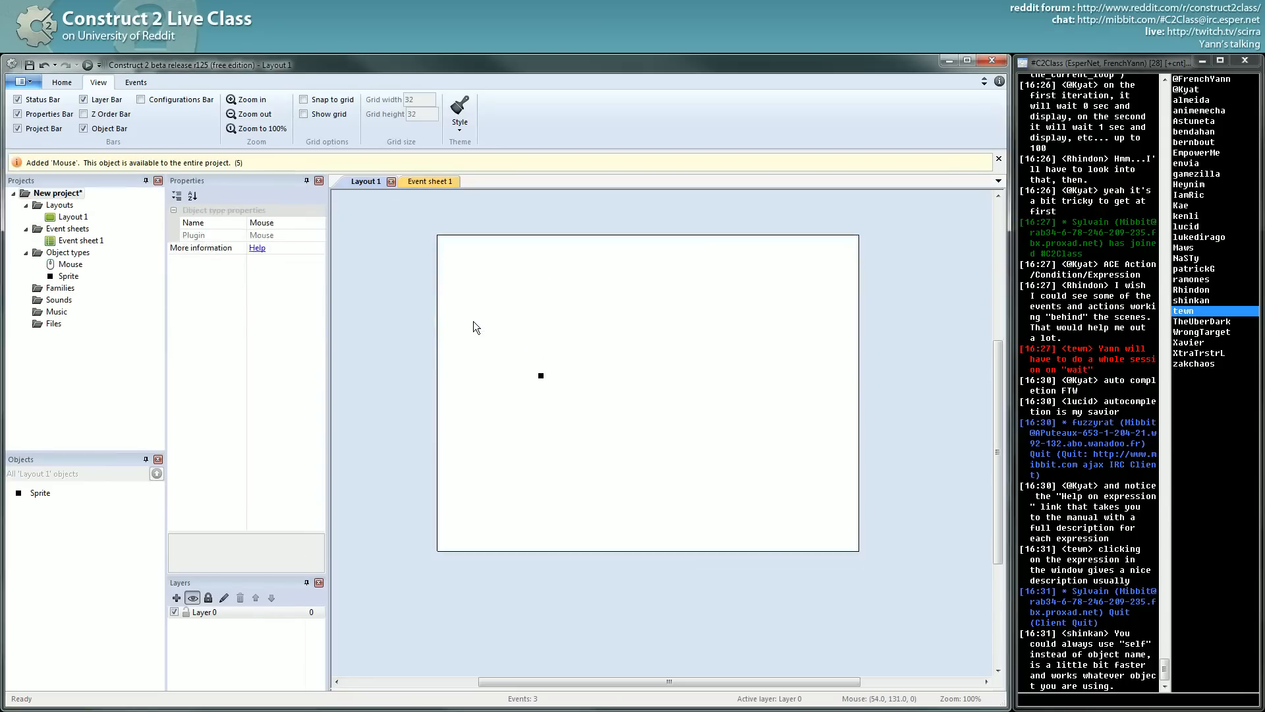
pyautogui.click(474, 322)
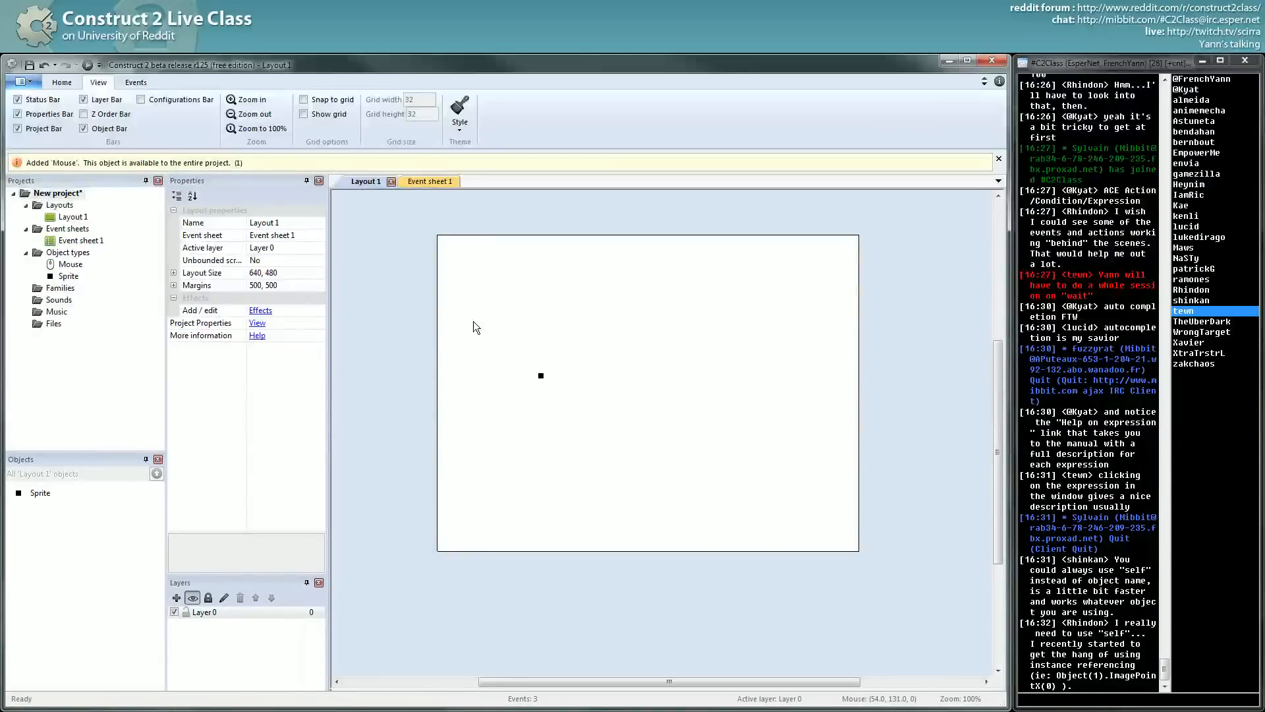
pyautogui.click(428, 160)
# Add event 4, Mouse: Cursor is over Sprite, widen the condition column and show Layout 1
pyautogui.rightClick(455, 396)
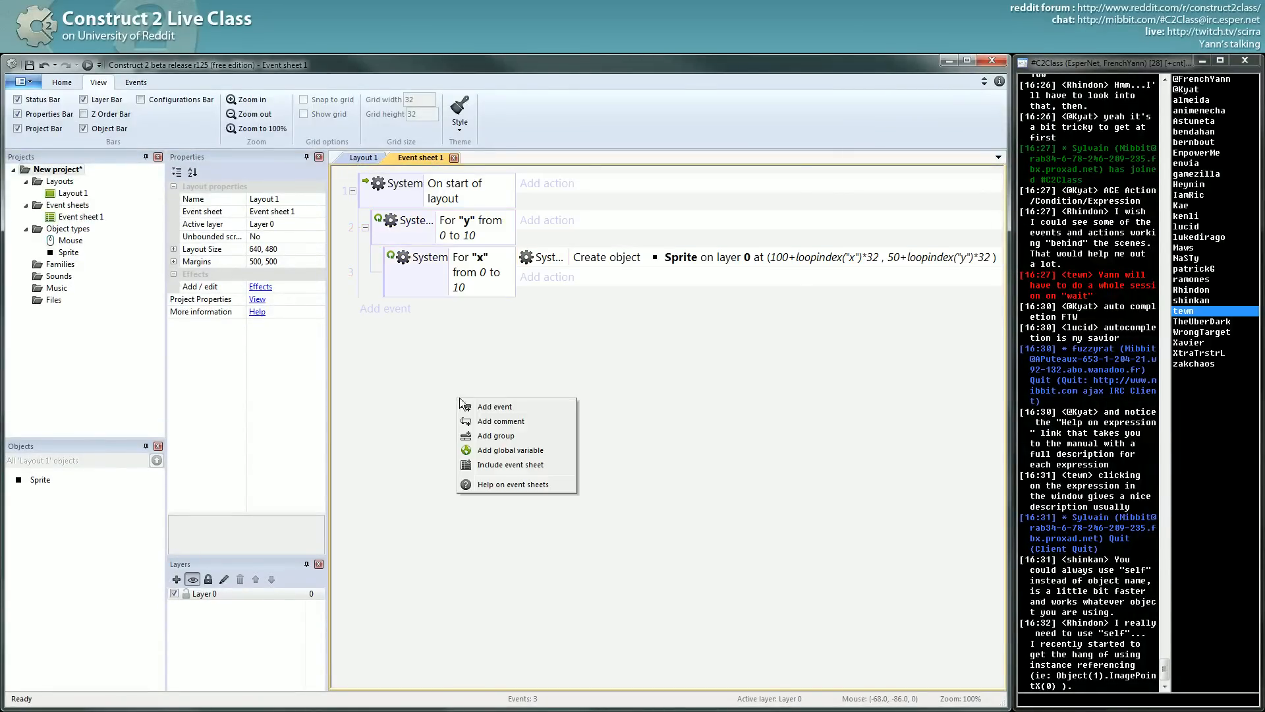
pyautogui.click(539, 407)
pyautogui.doubleClick(410, 226)
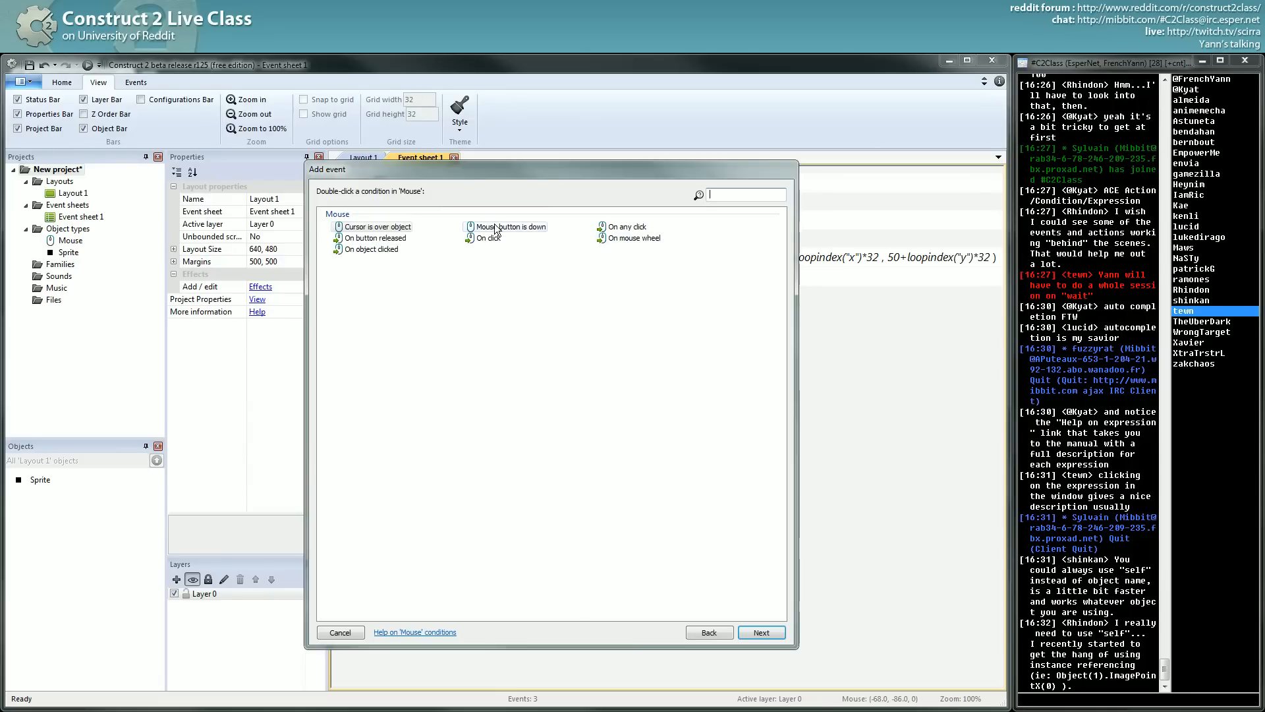
pyautogui.doubleClick(377, 228)
pyautogui.click(901, 353)
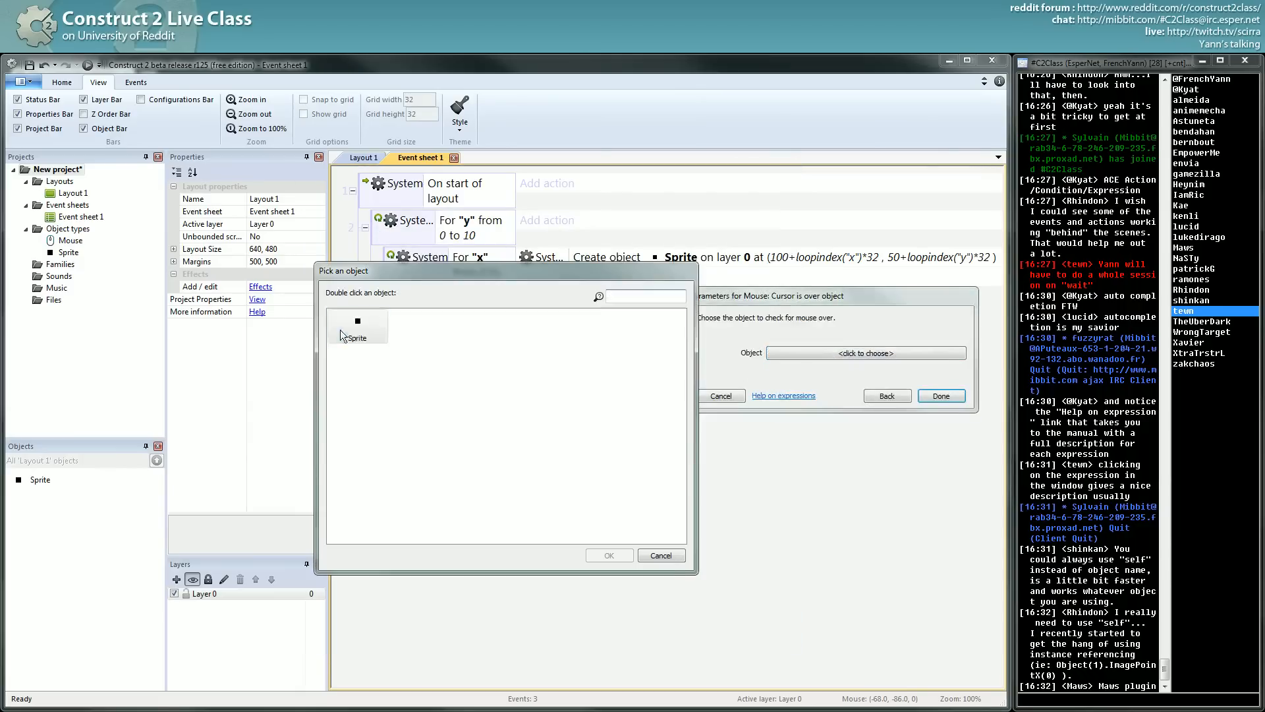
pyautogui.doubleClick(354, 329)
pyautogui.click(942, 408)
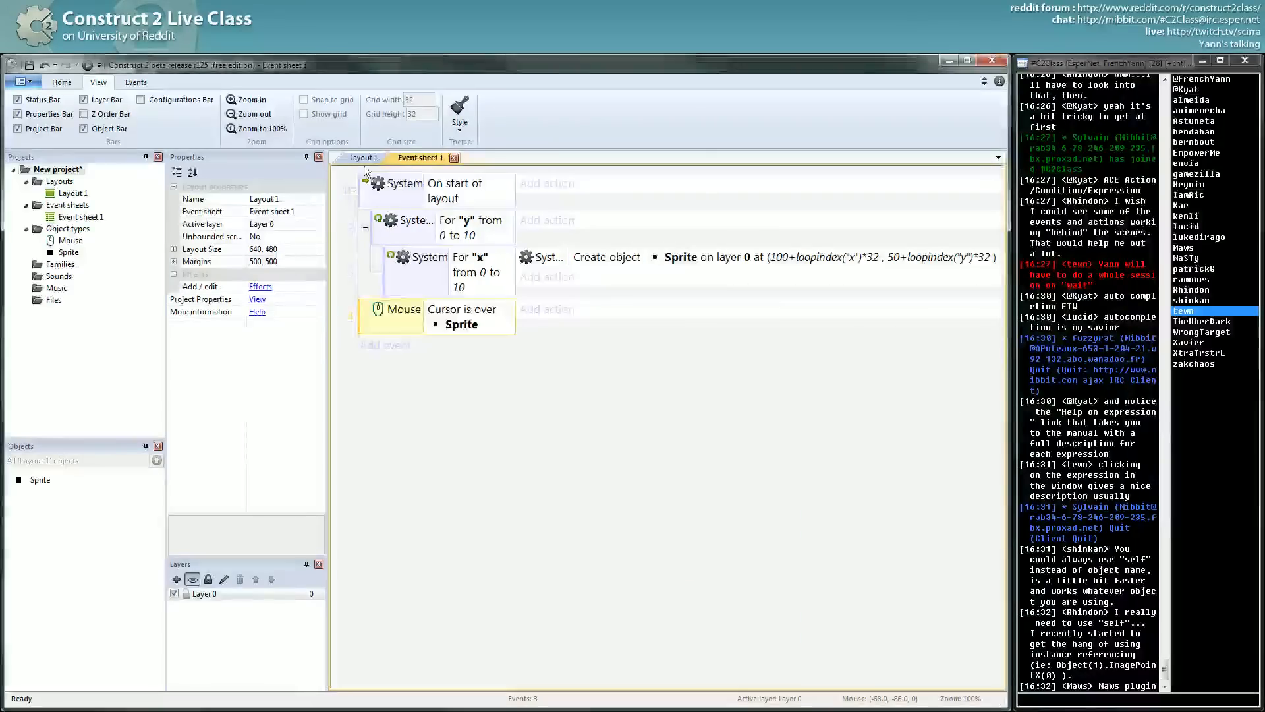
pyautogui.moveTo(516, 326); pyautogui.dragTo(545, 331)
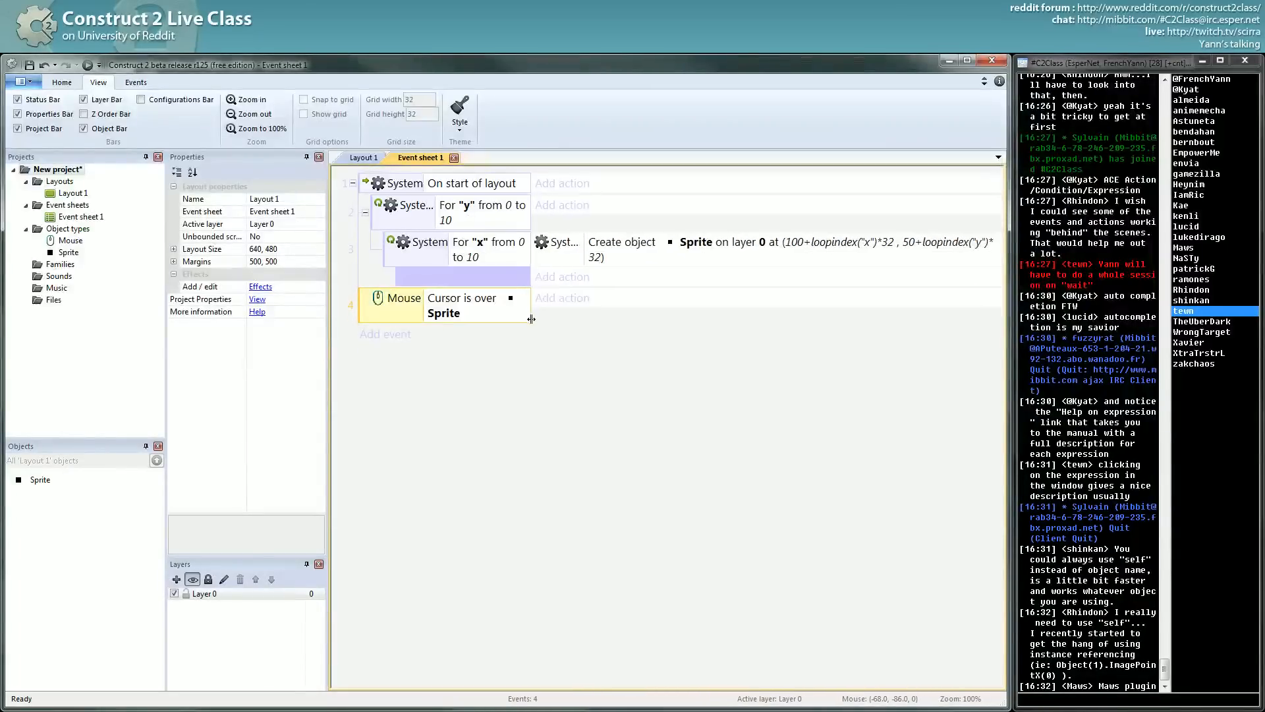
pyautogui.click(363, 157)
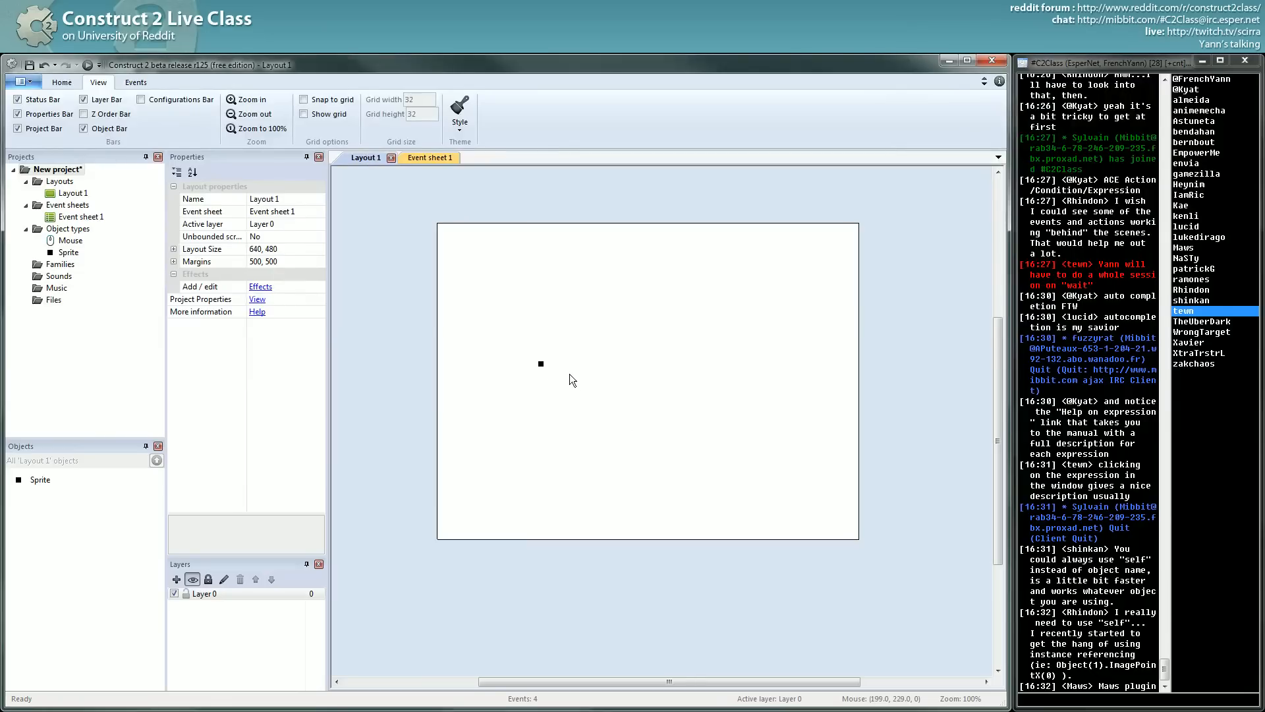
# Give the Sprite a second animation frame filled with a green pixel
pyautogui.click(540, 364)
pyautogui.doubleClick(545, 367)
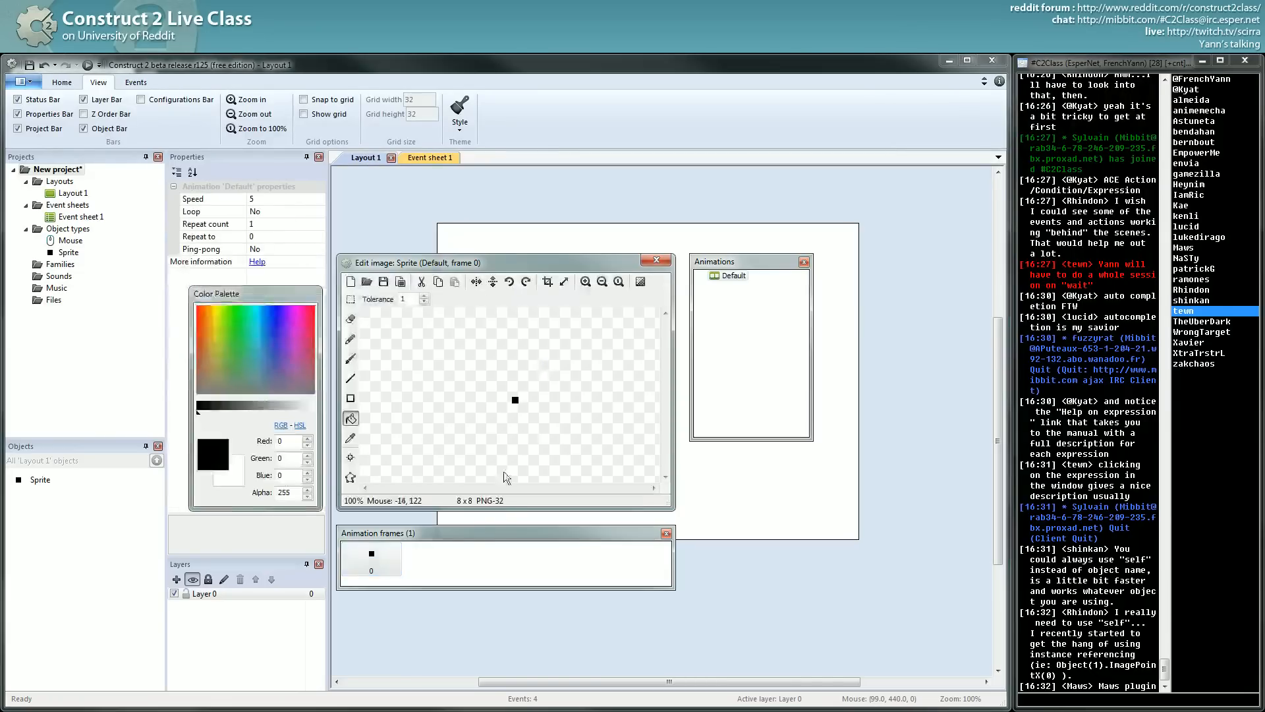
pyautogui.rightClick(470, 554)
pyautogui.click(477, 564)
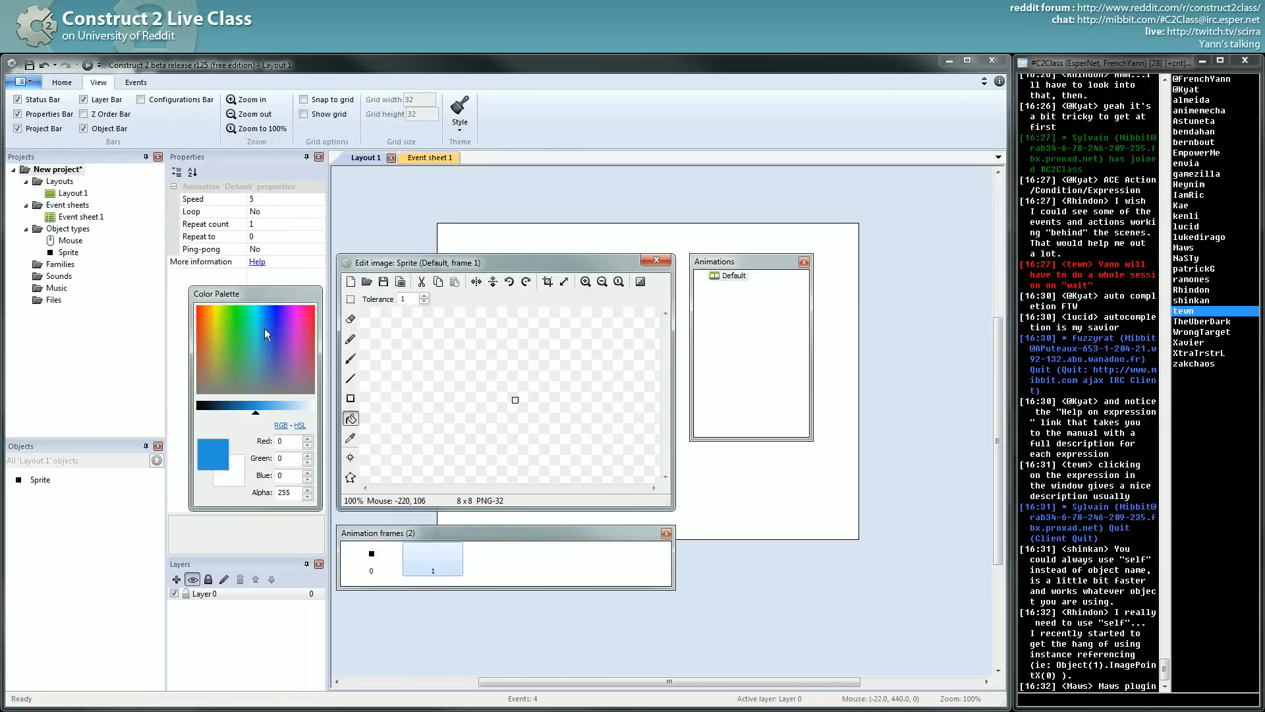
pyautogui.click(265, 334)
pyautogui.click(515, 399)
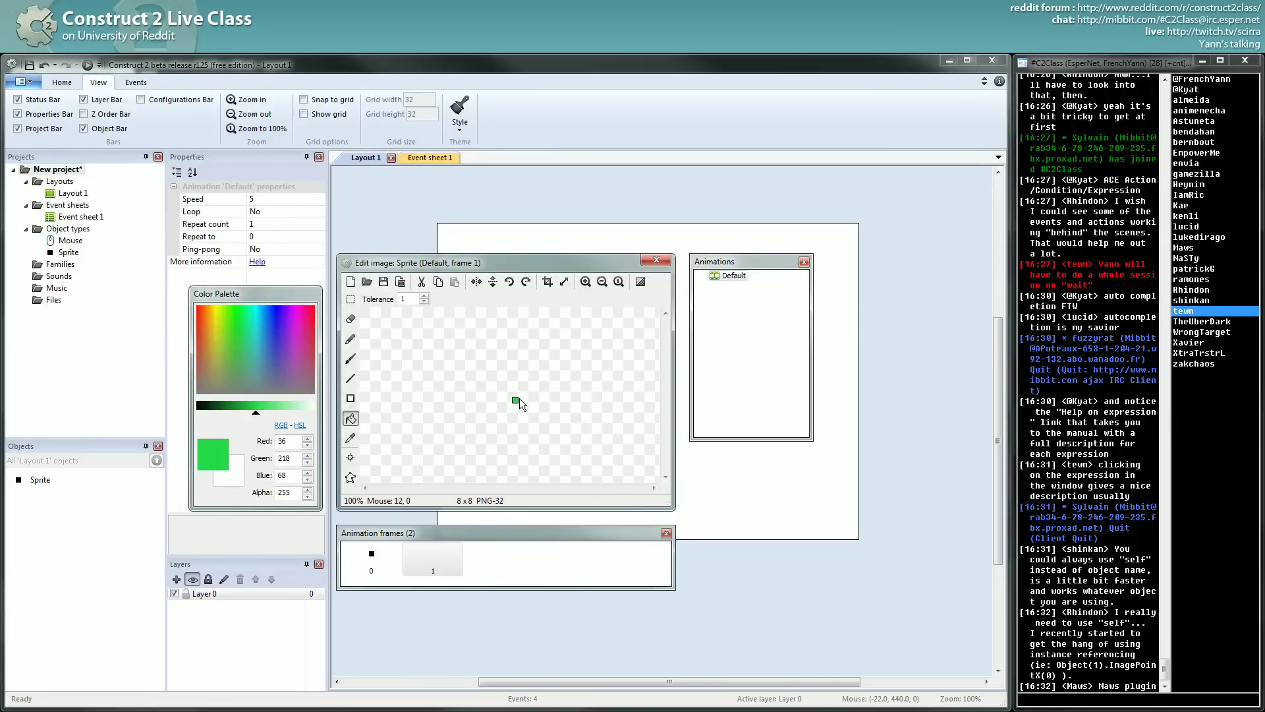
pyautogui.click(662, 263)
# Set the Default animation speed to 0 and return to Event sheet 1
pyautogui.doubleClick(540, 365)
pyautogui.write('0')
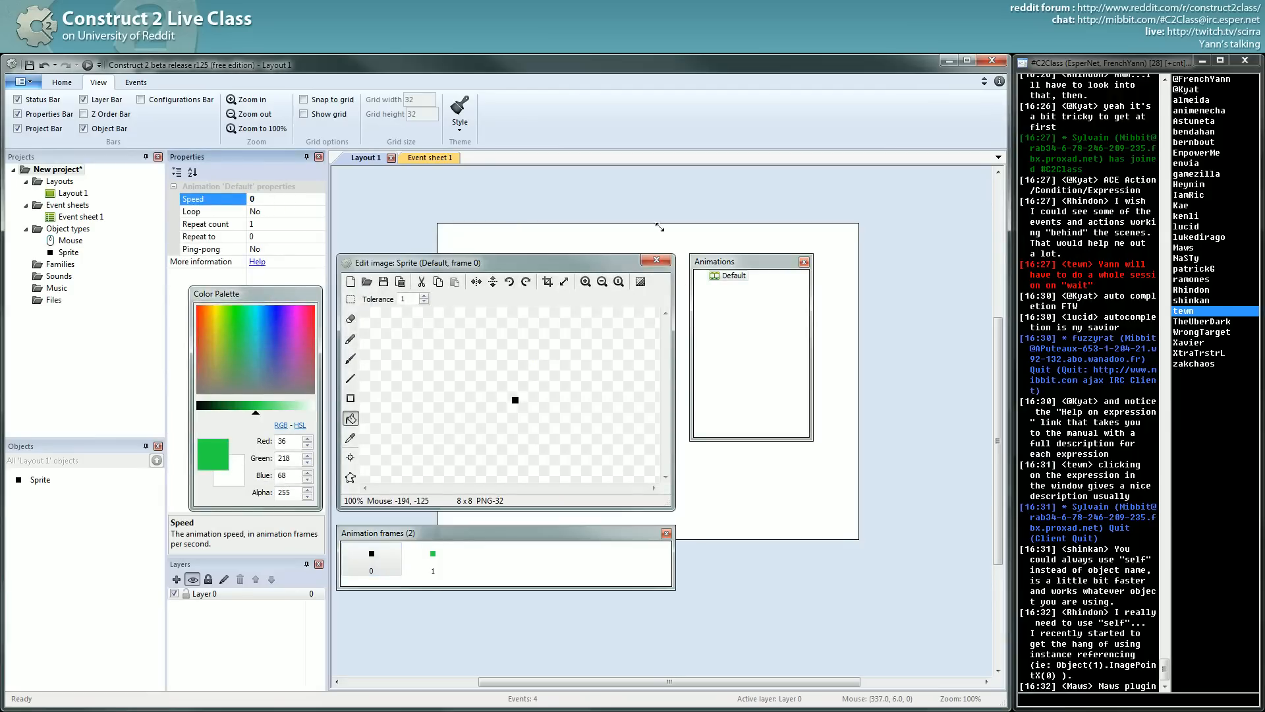
pyautogui.click(658, 261)
pyautogui.click(425, 158)
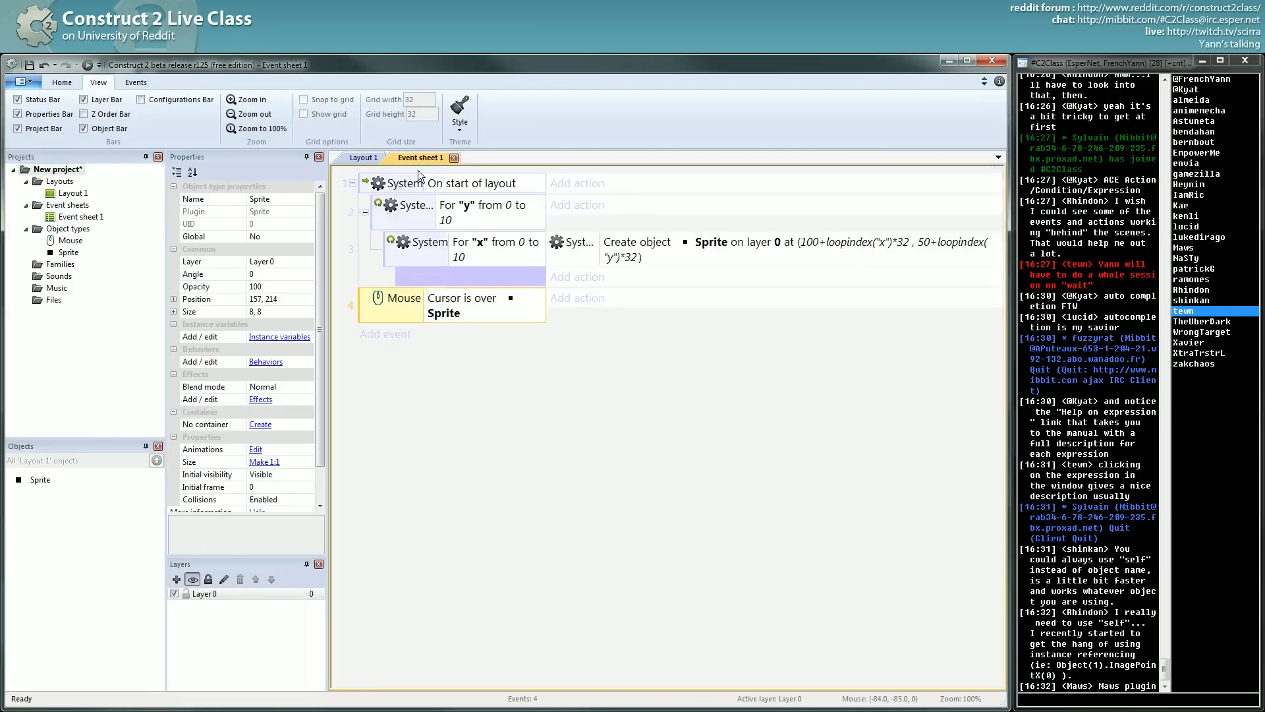
# Make the Cursor is over Sprite event set the Sprite's animation frame to 1
pyautogui.click(576, 297)
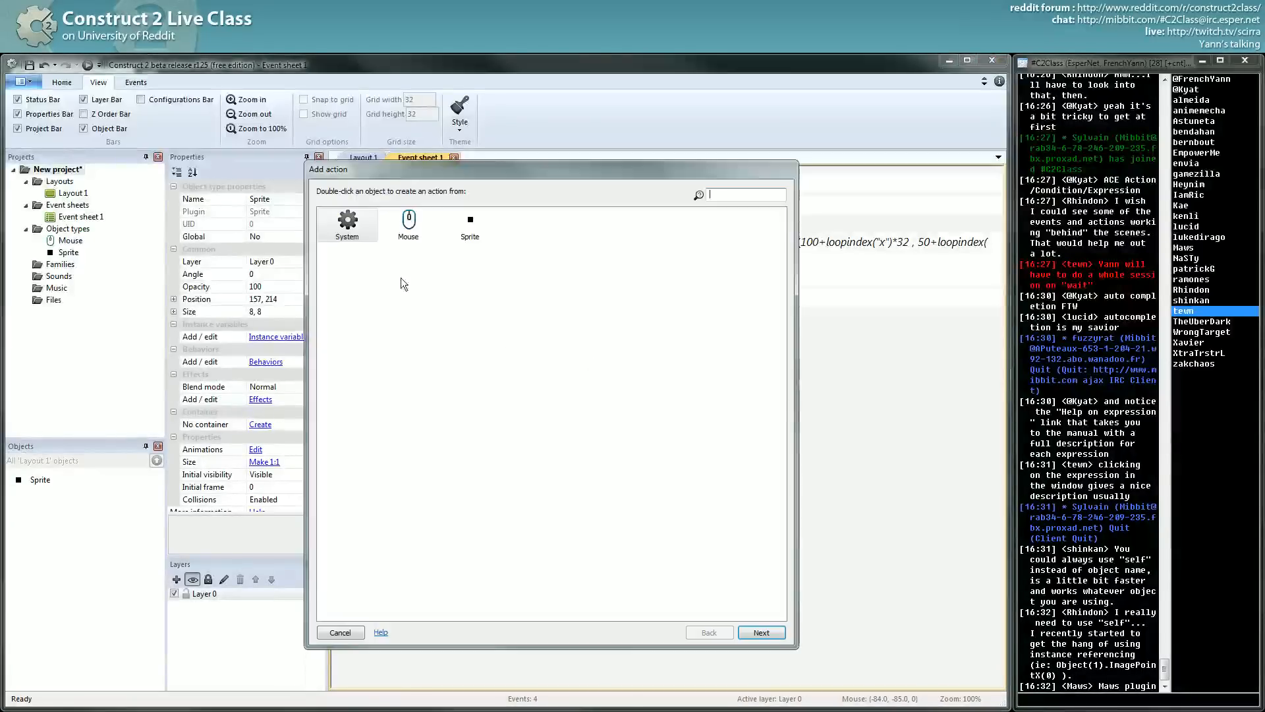
pyautogui.doubleClick(458, 226)
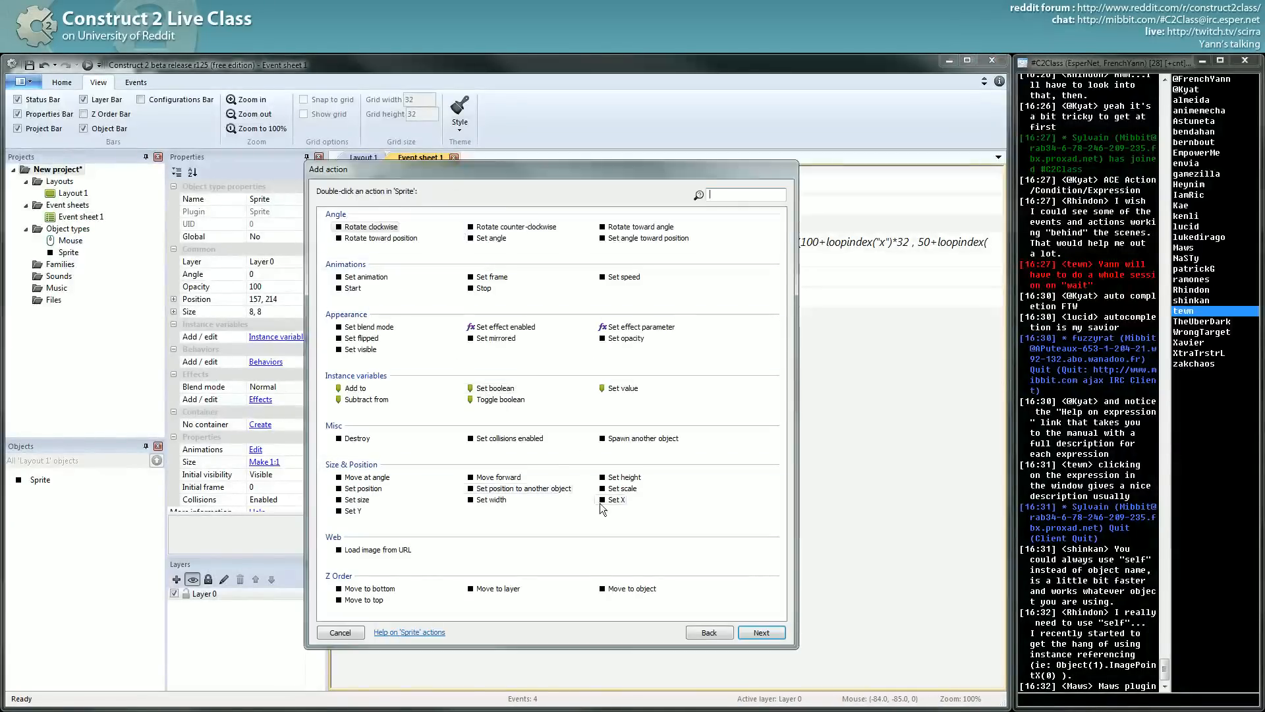
pyautogui.doubleClick(488, 278)
pyautogui.write('1')
pyautogui.press('Return')
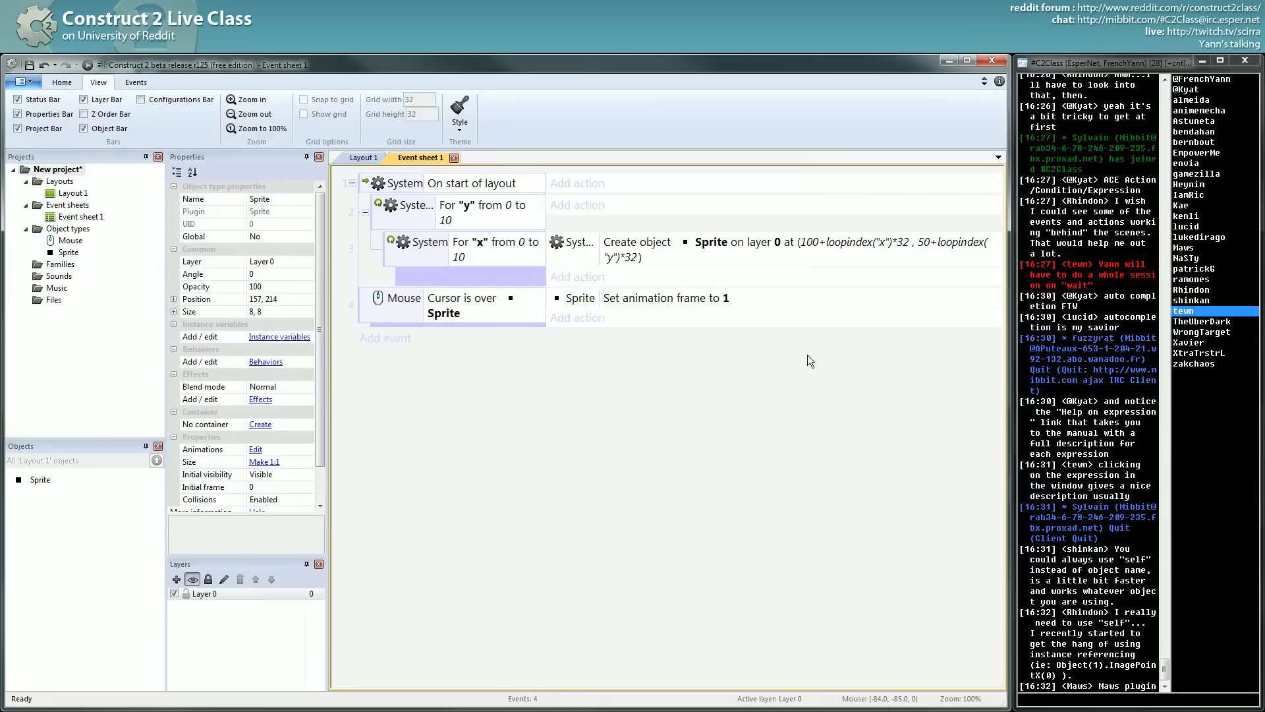
# Preview the layout so hovered grid squares turn green, then return to Layout 1
pyautogui.click(87, 65)
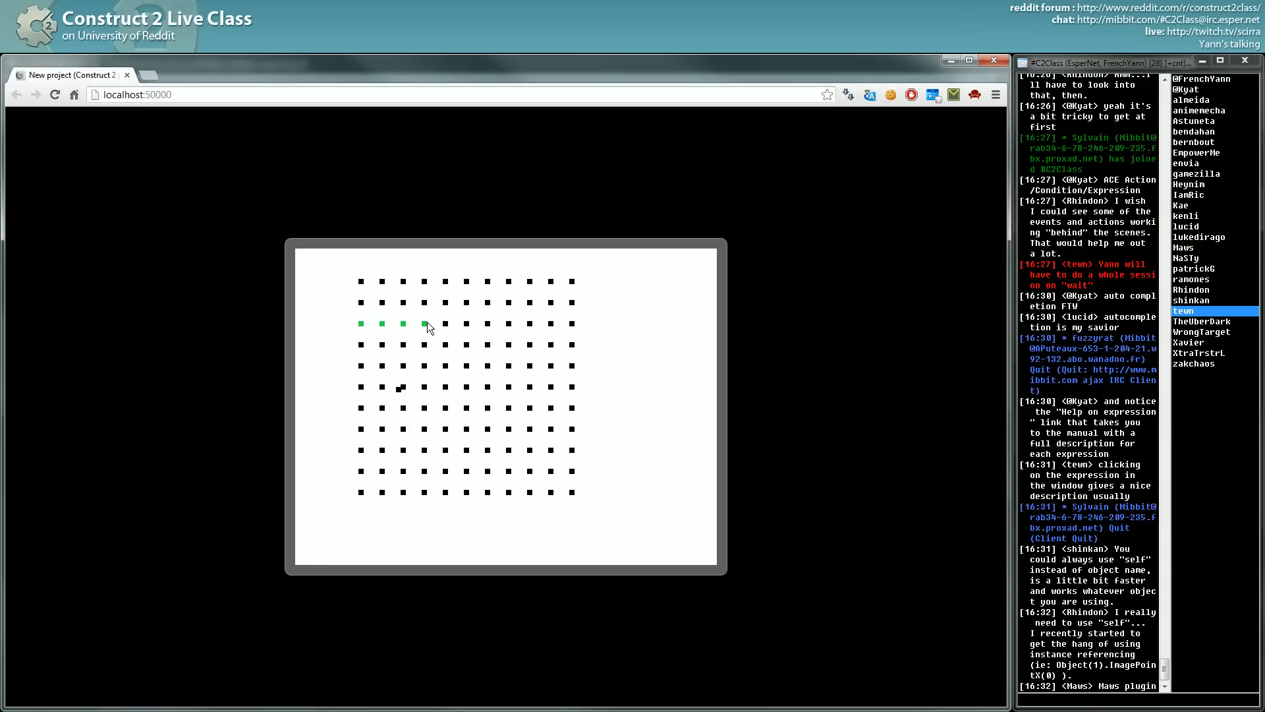
pyautogui.hotkey('alt', 'Tab')
pyautogui.click(364, 157)
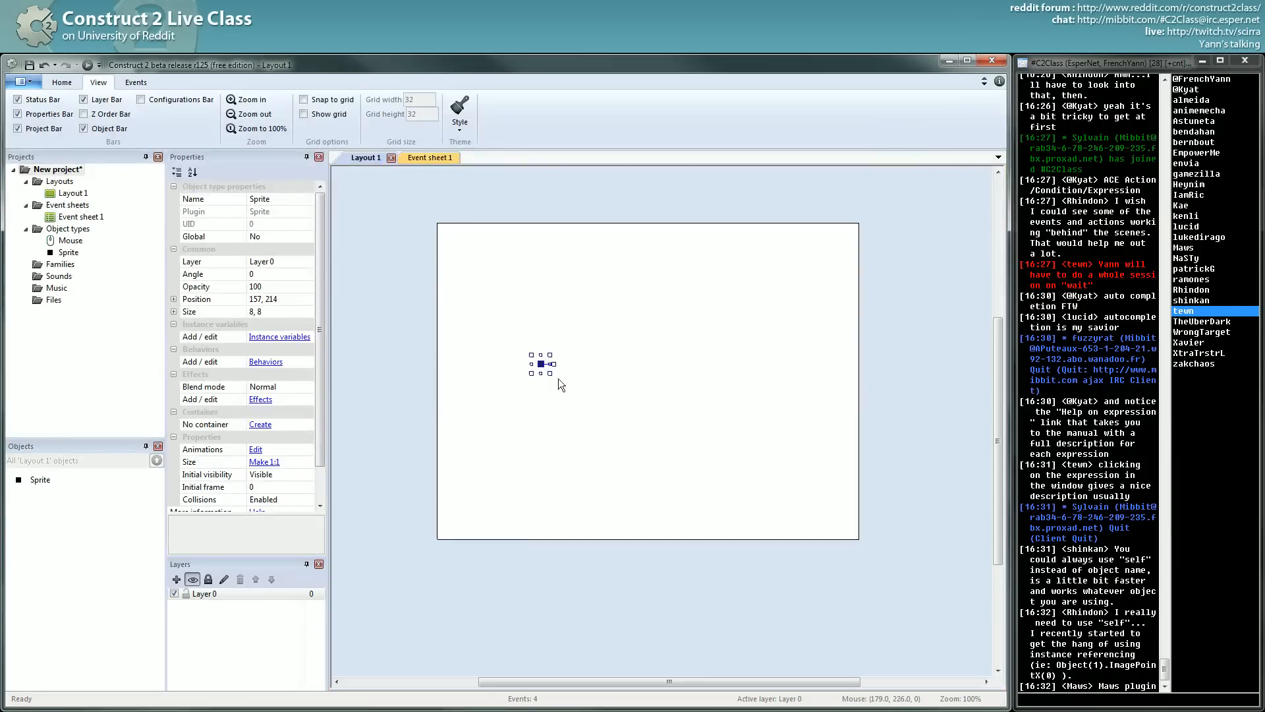
# Move the original Sprite toward the layout's top-left corner and return to the event sheet
pyautogui.click(540, 363)
pyautogui.moveTo(540, 364); pyautogui.dragTo(472, 240)
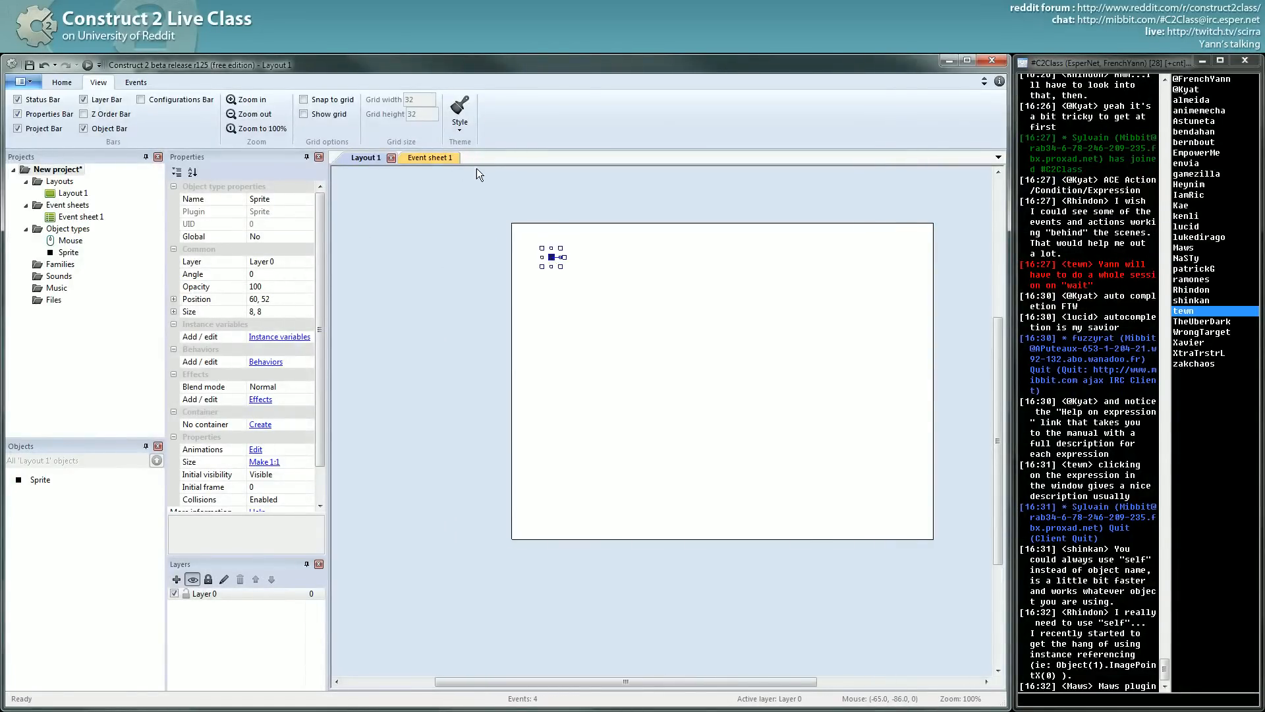
pyautogui.click(430, 157)
# Add Sprite Destroy to On start of layout, preview the green hover again and return
pyautogui.click(579, 182)
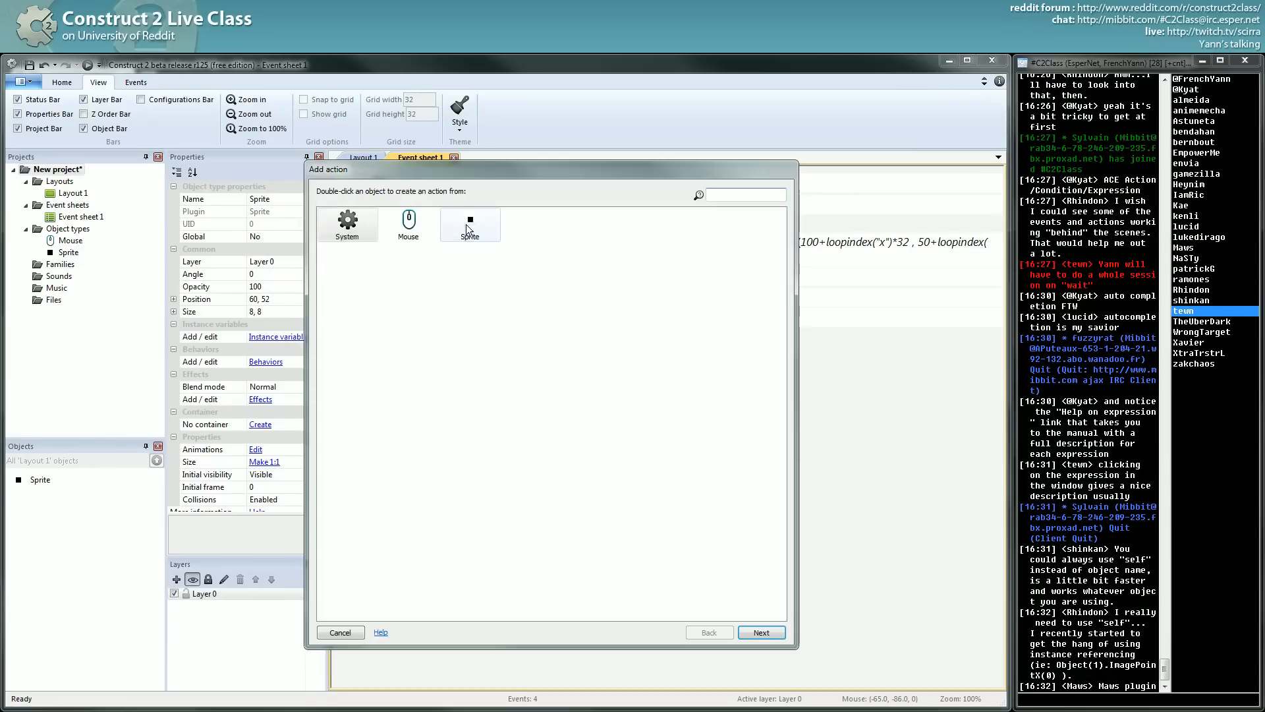
pyautogui.doubleClick(492, 225)
pyautogui.press('Escape')
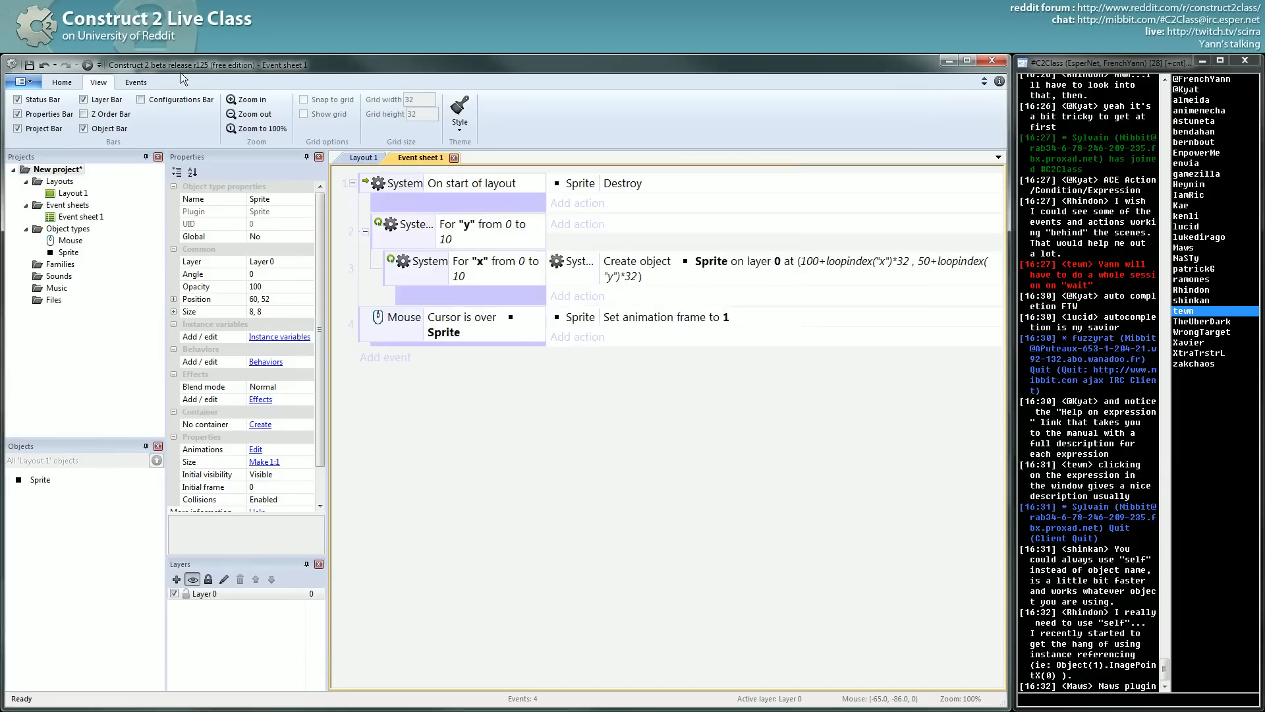
pyautogui.click(87, 64)
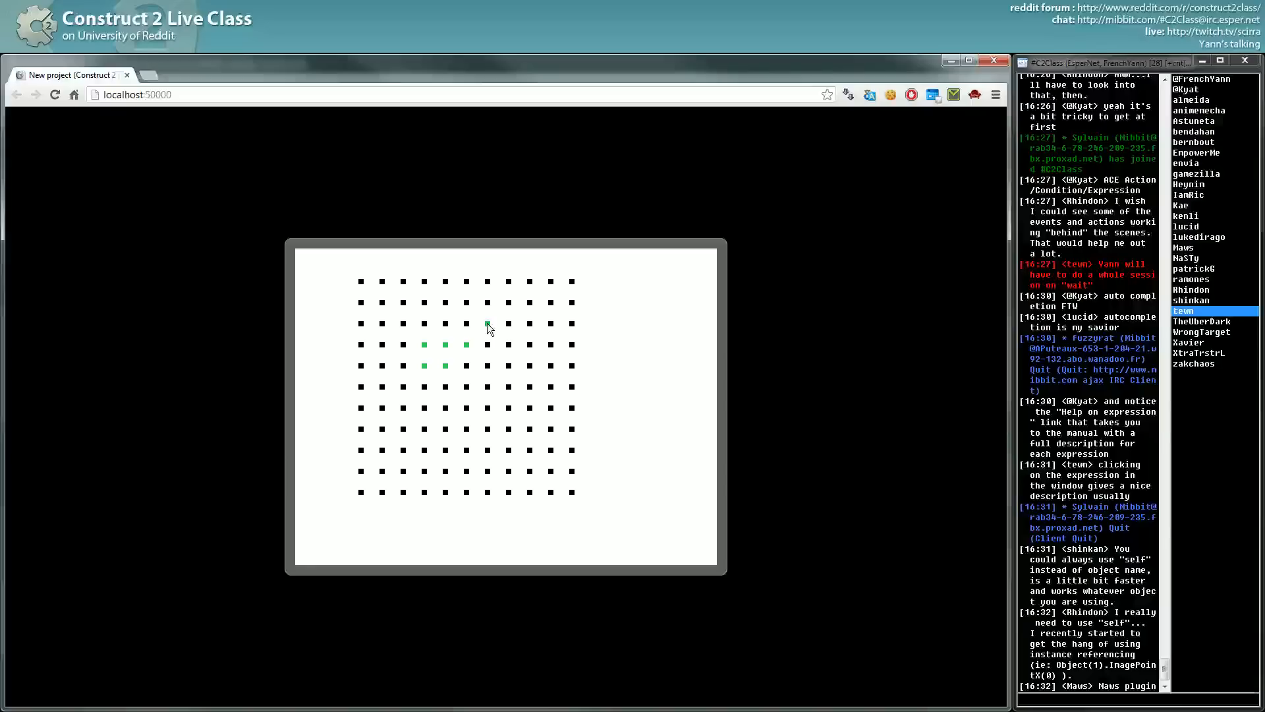
pyautogui.hotkey('alt', 'Tab')
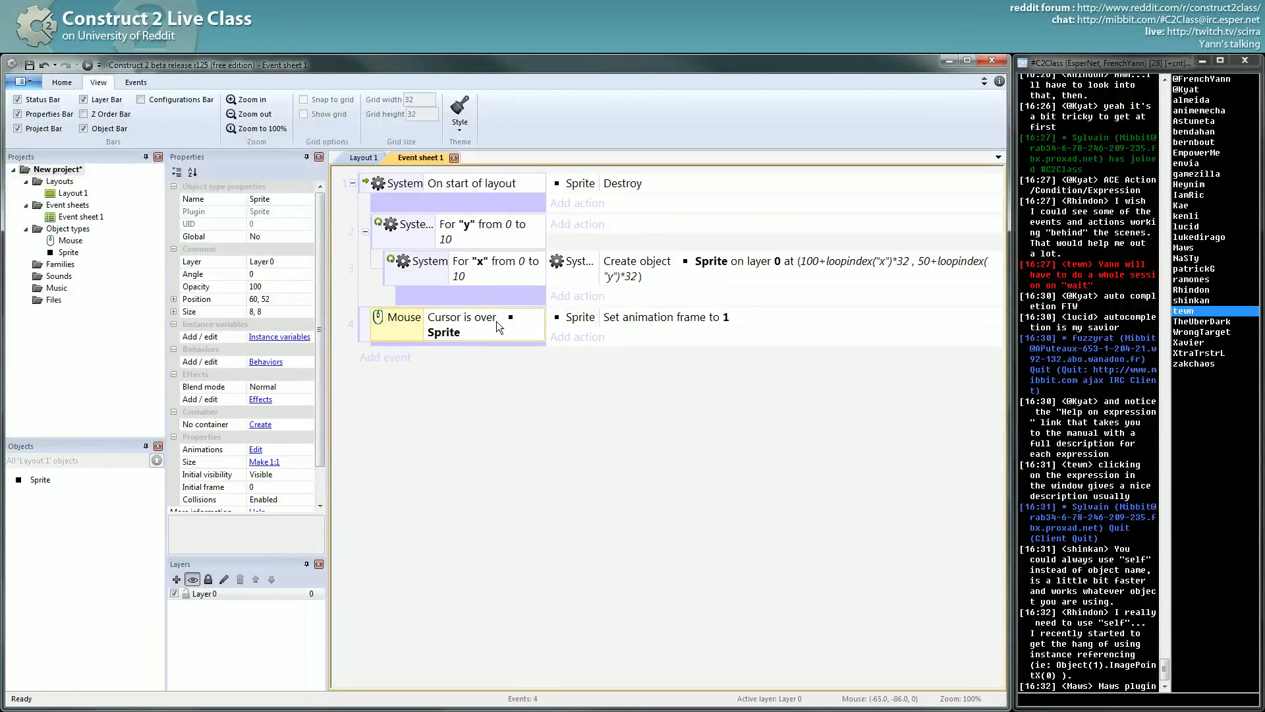
# Select event 4 Cursor is over Sprite and run another browser preview of the hover
pyautogui.click(369, 321)
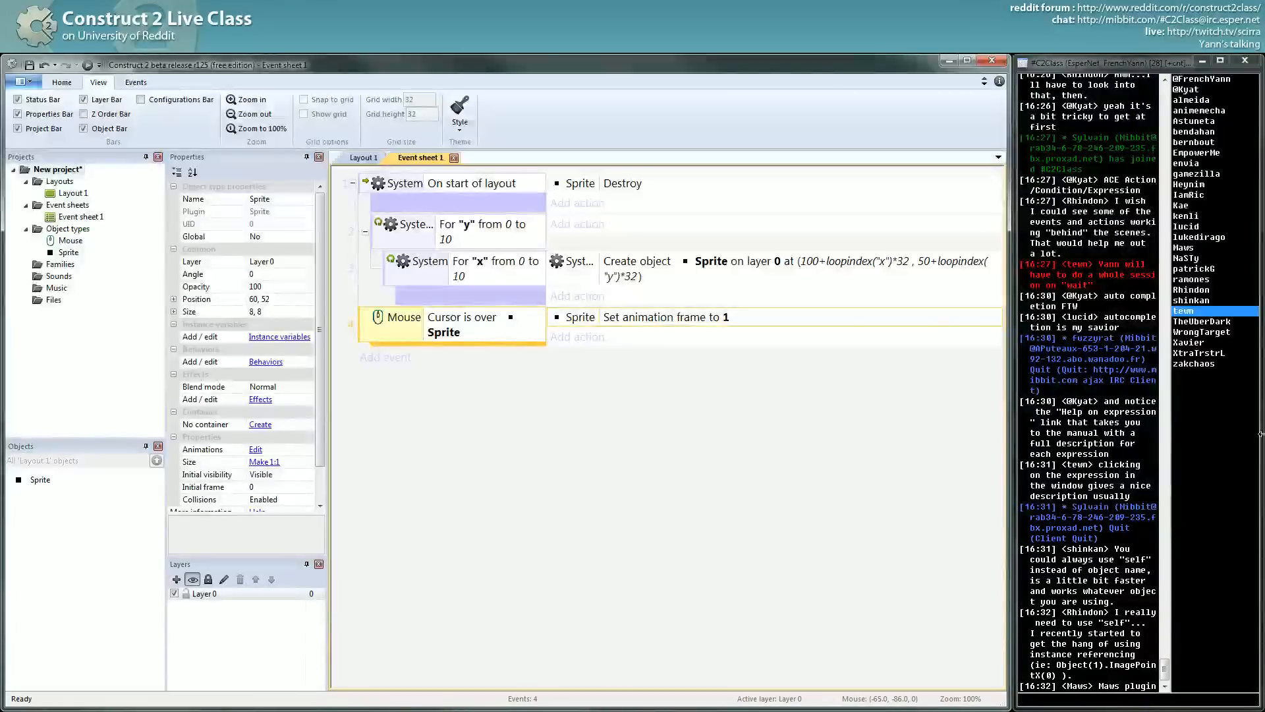
pyautogui.click(88, 65)
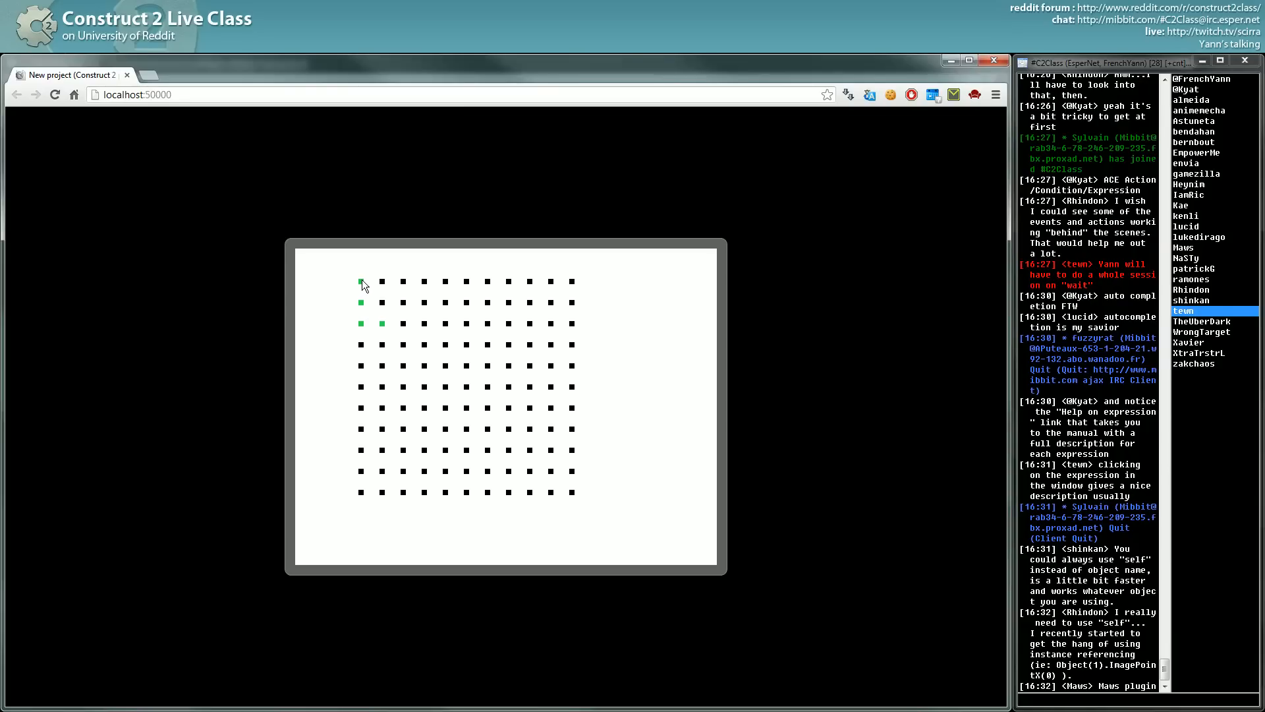
# Switch from the Chrome preview back to the Construct 2 event sheet
pyautogui.hotkey('alt', 'Tab')
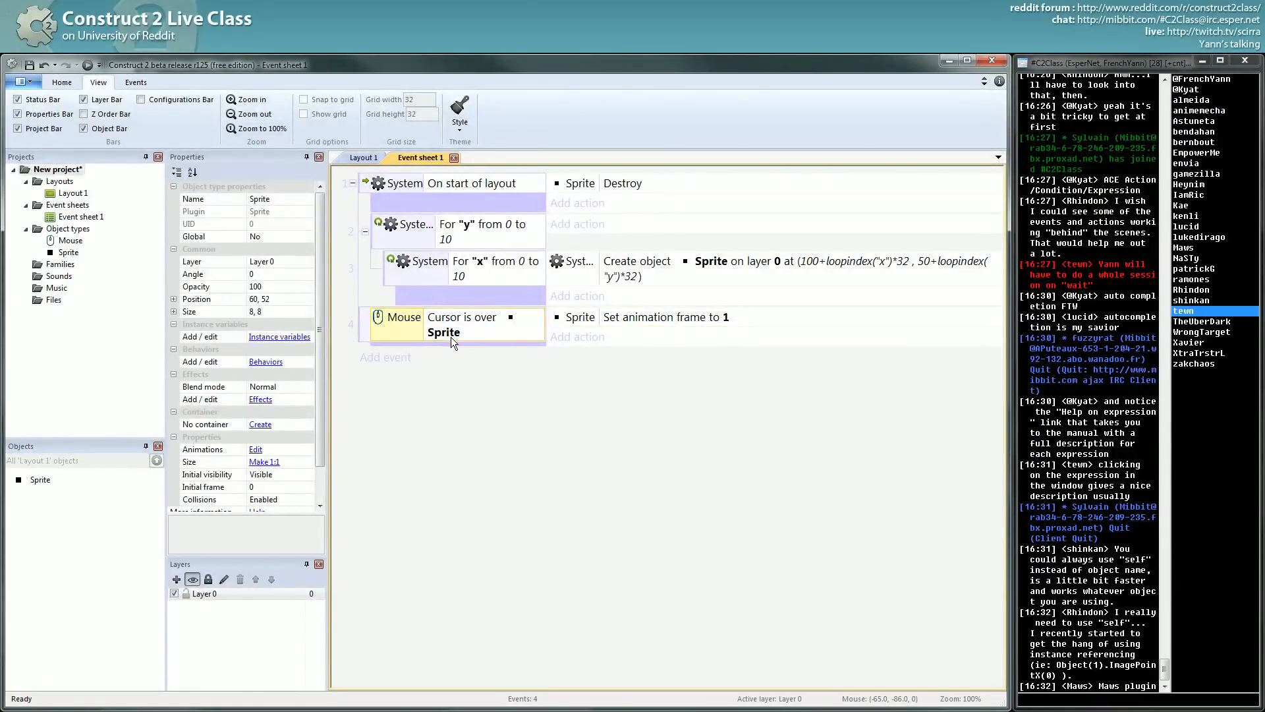
# Add a System Pick all Sprite condition to the Mouse hover event and run the layout
pyautogui.press('c')
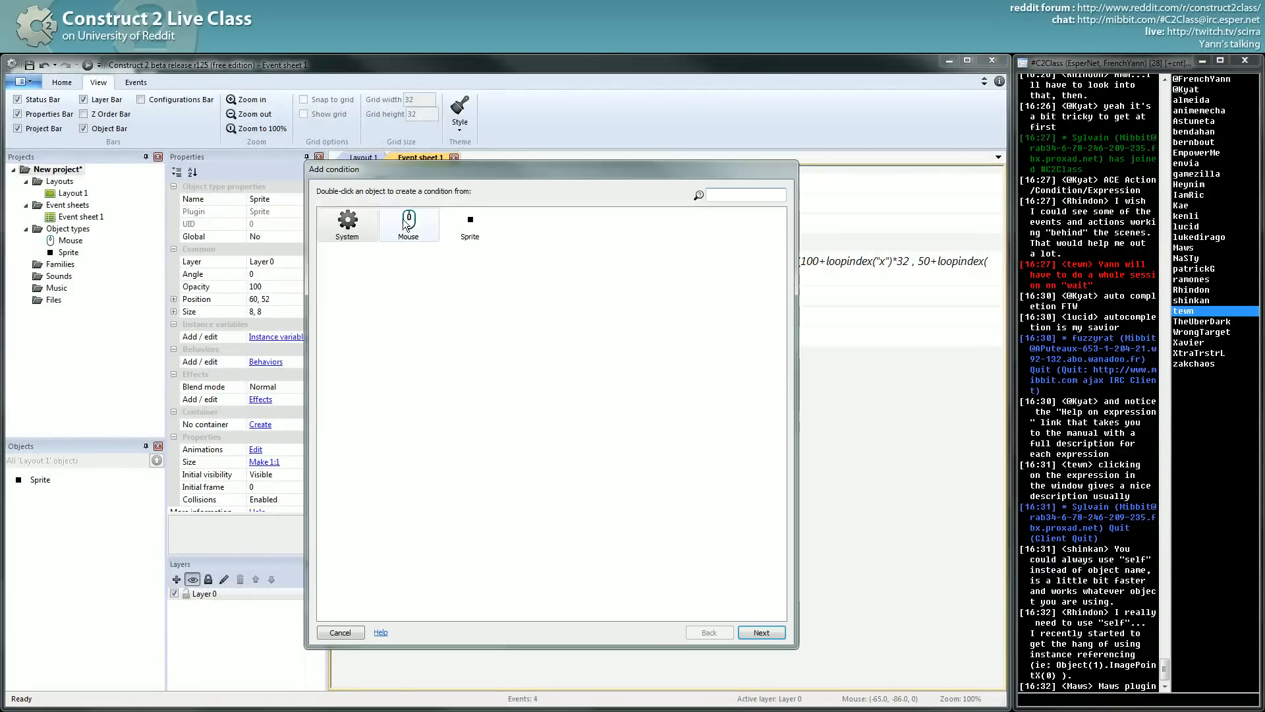
pyautogui.click(352, 230)
pyautogui.doubleClick(352, 230)
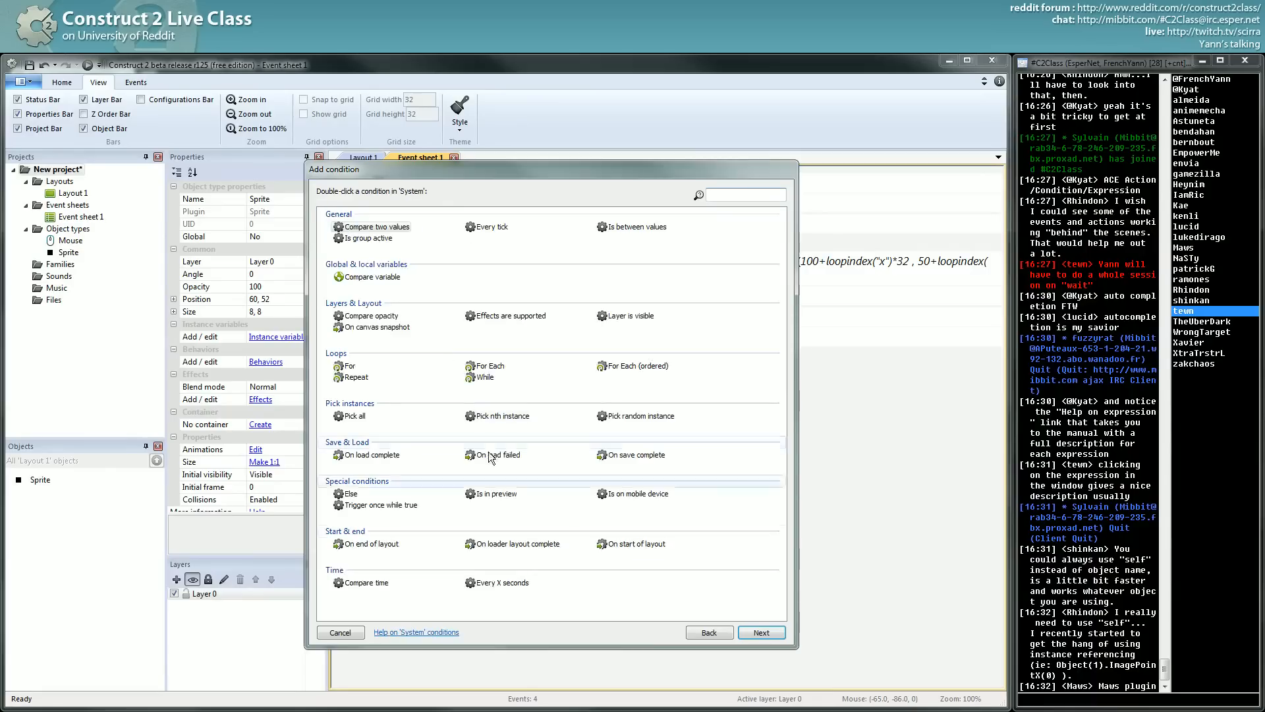
pyautogui.click(354, 415)
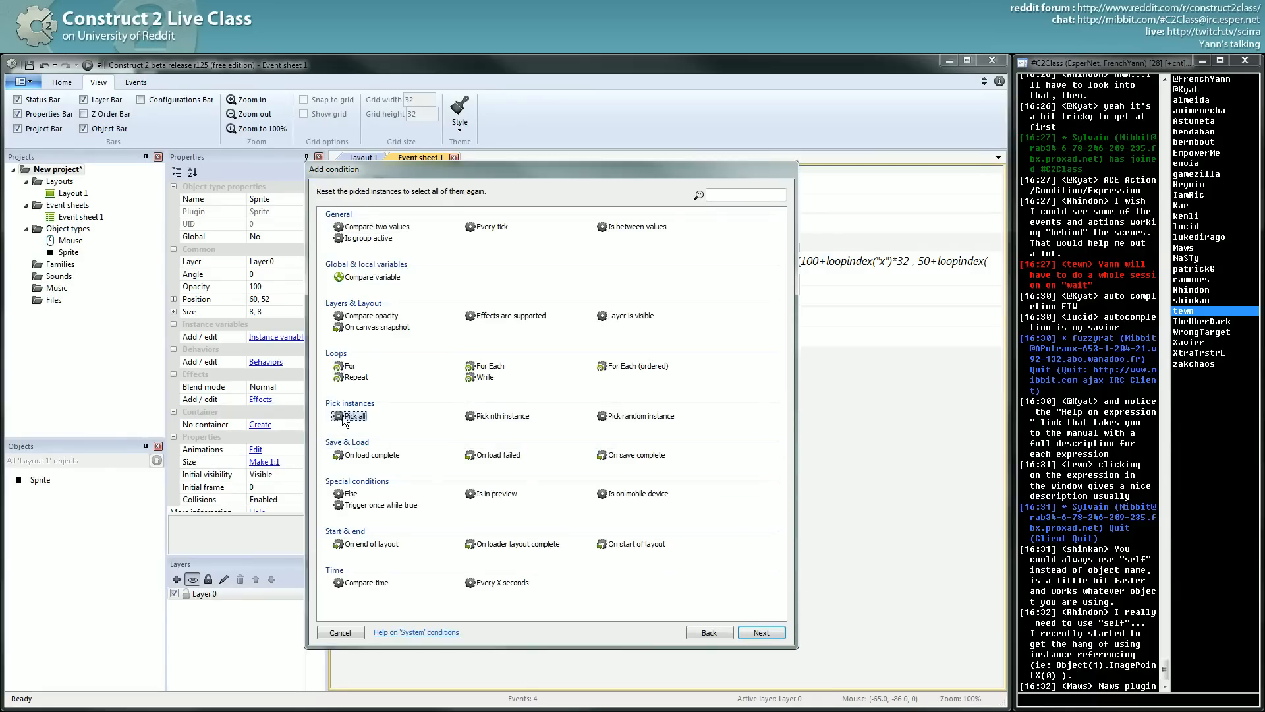
pyautogui.doubleClick(353, 416)
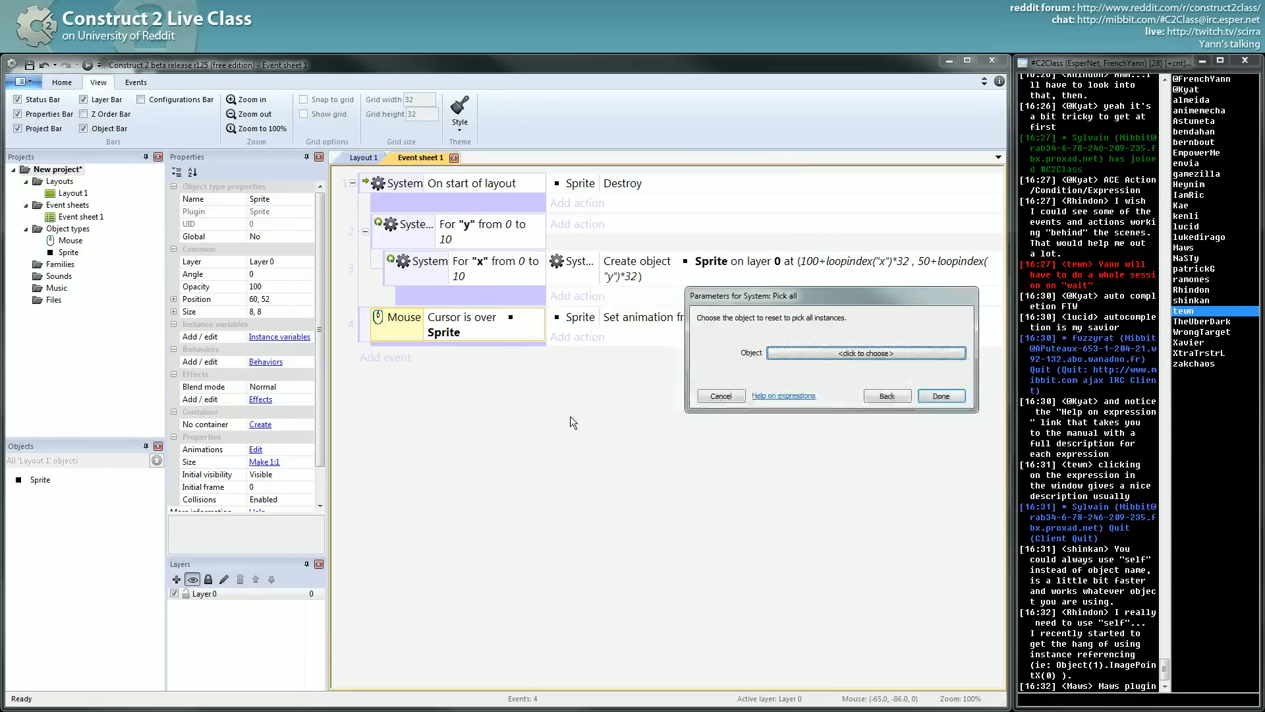
pyautogui.click(824, 352)
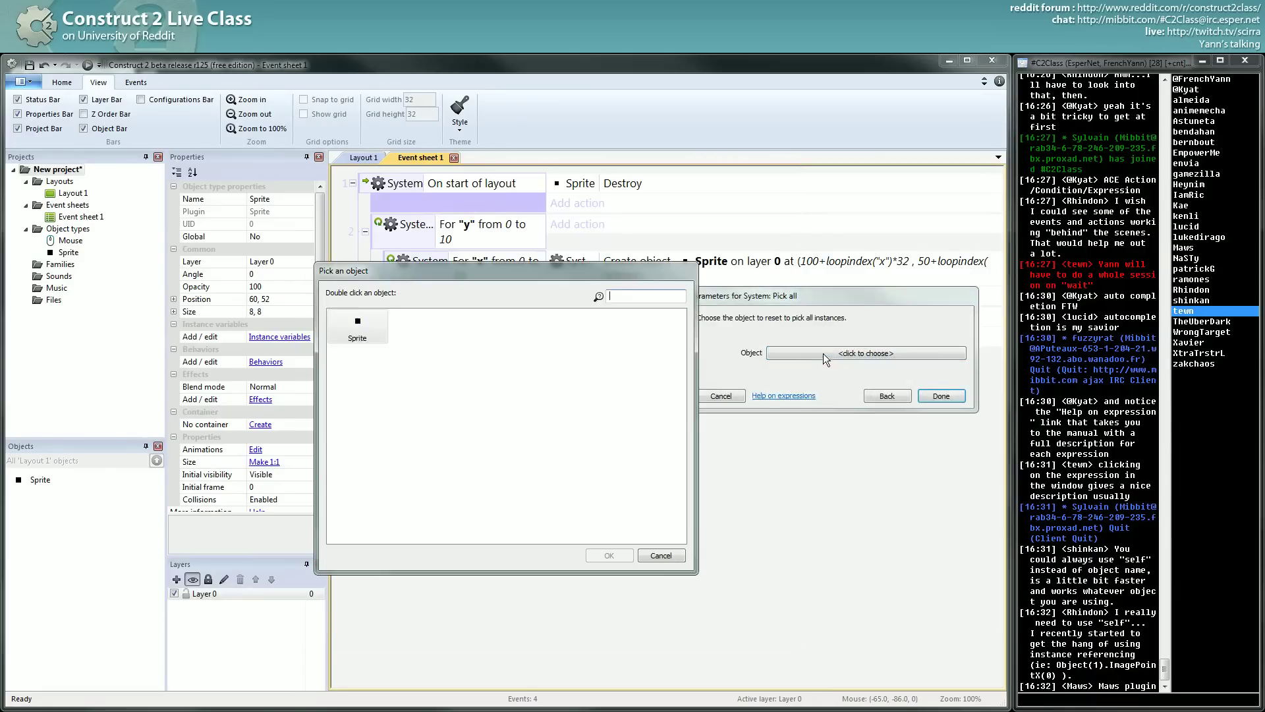
pyautogui.doubleClick(352, 324)
pyautogui.press('Return')
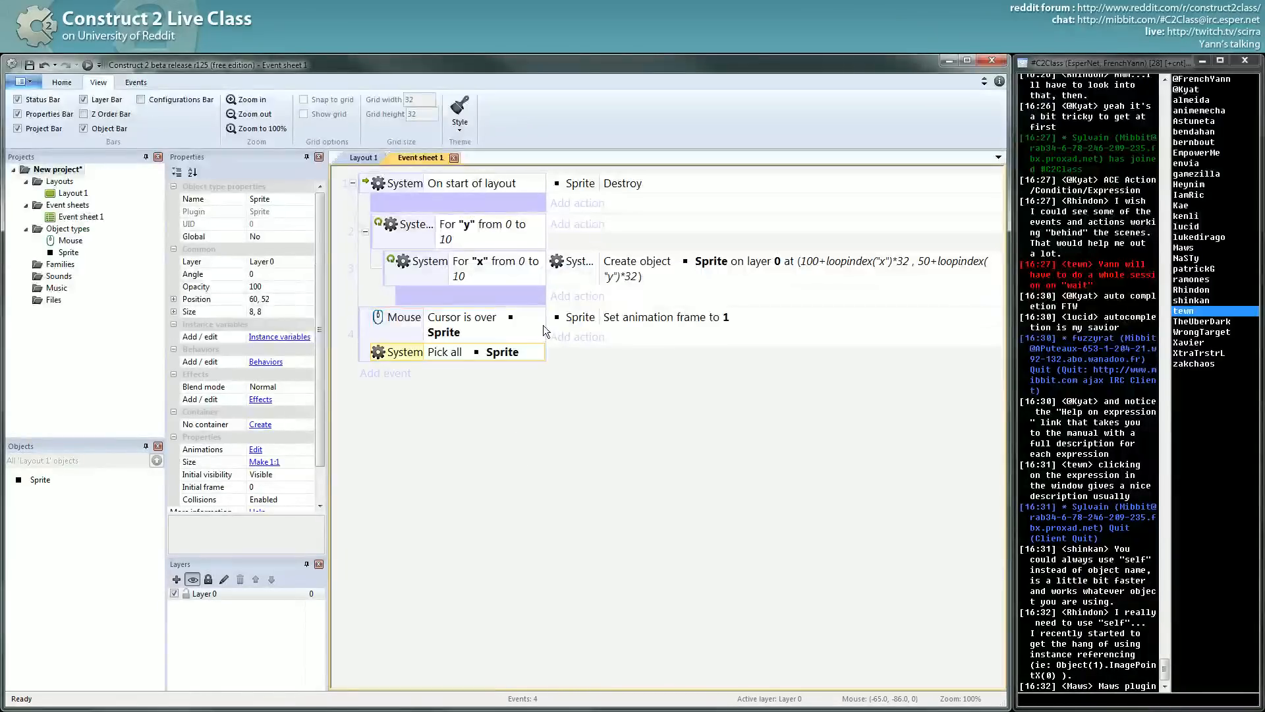
pyautogui.press('F5')
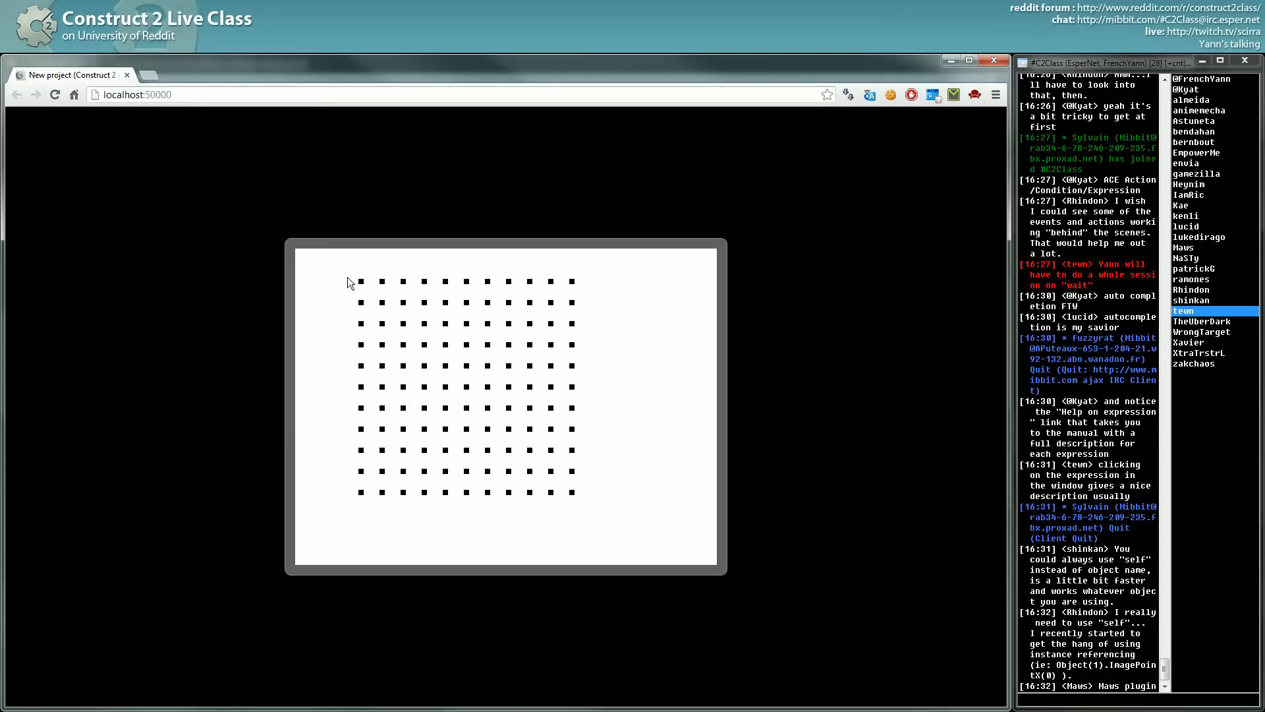
# Hover one sprite so the whole grid turns green, then widen the conditions column
pyautogui.click(360, 282)
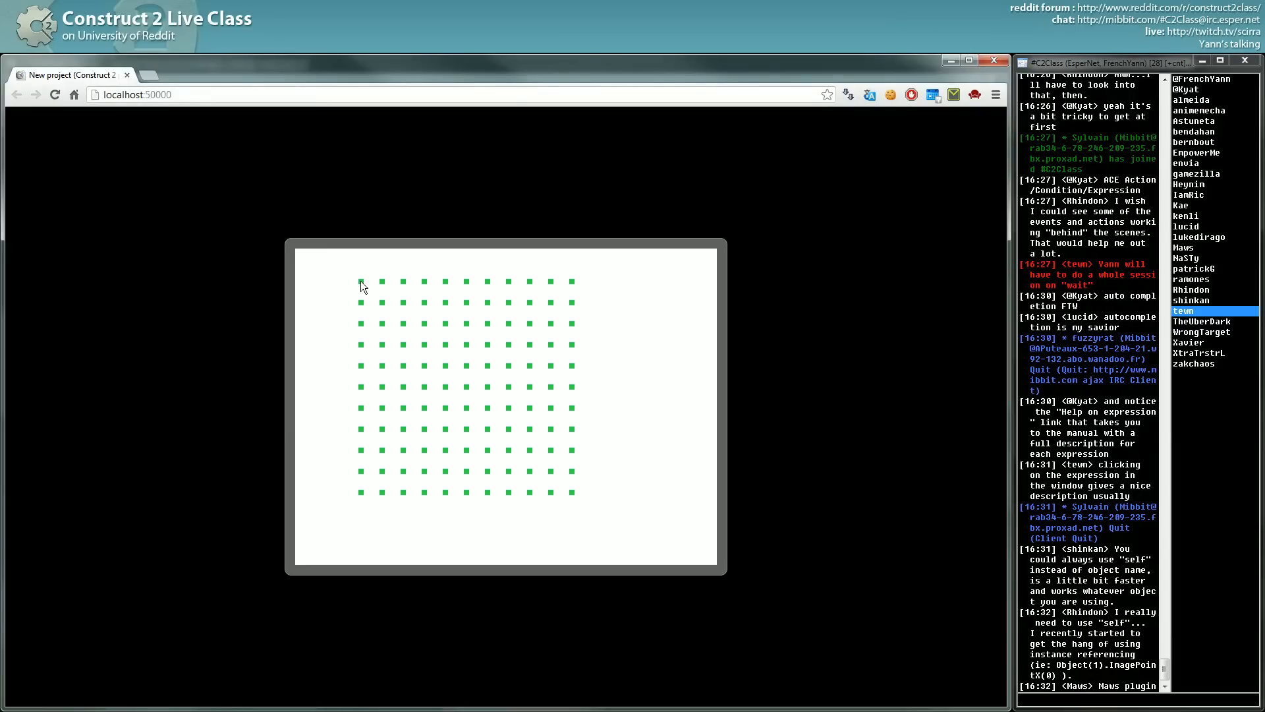
pyautogui.hotkey('alt', 'Tab')
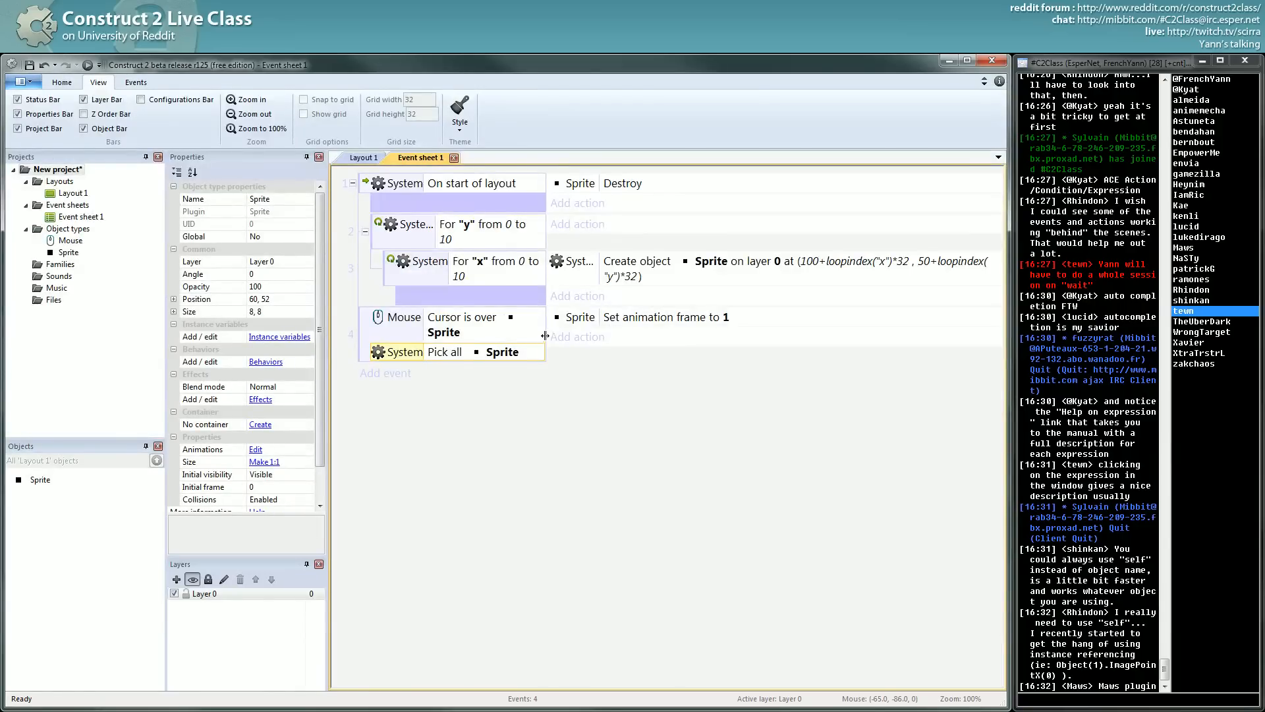
pyautogui.moveTo(545, 336); pyautogui.dragTo(602, 332)
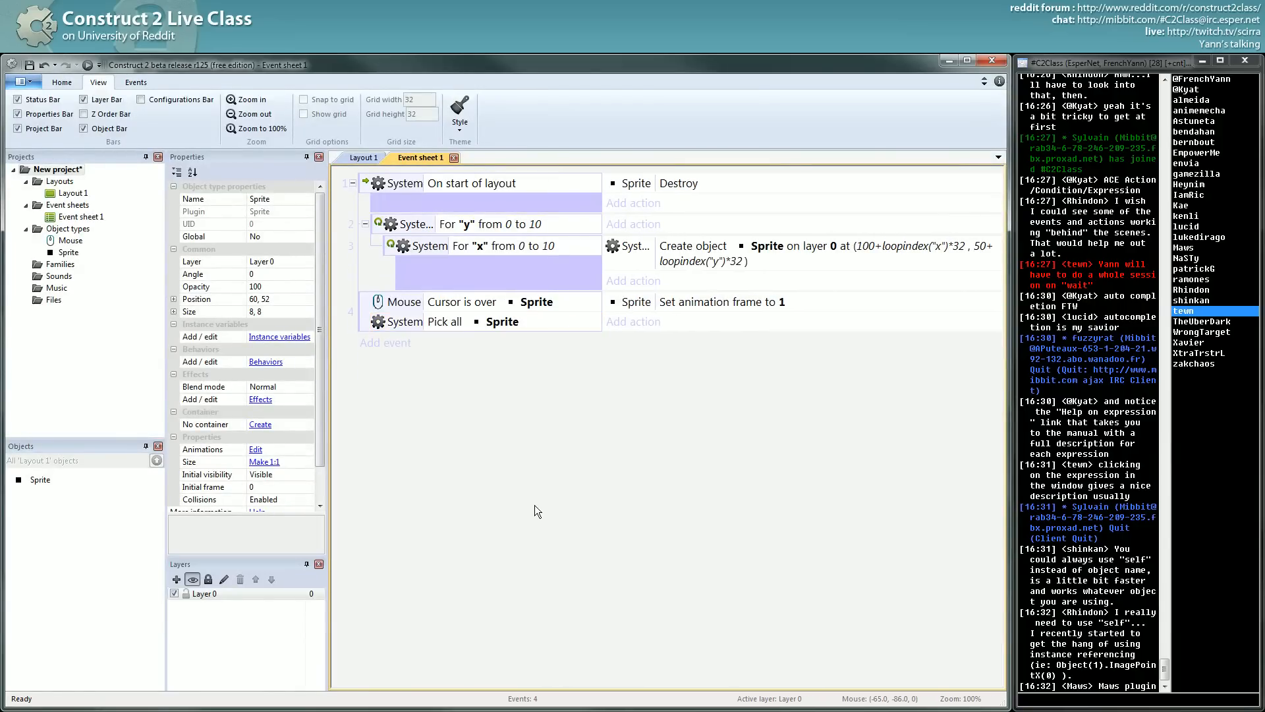